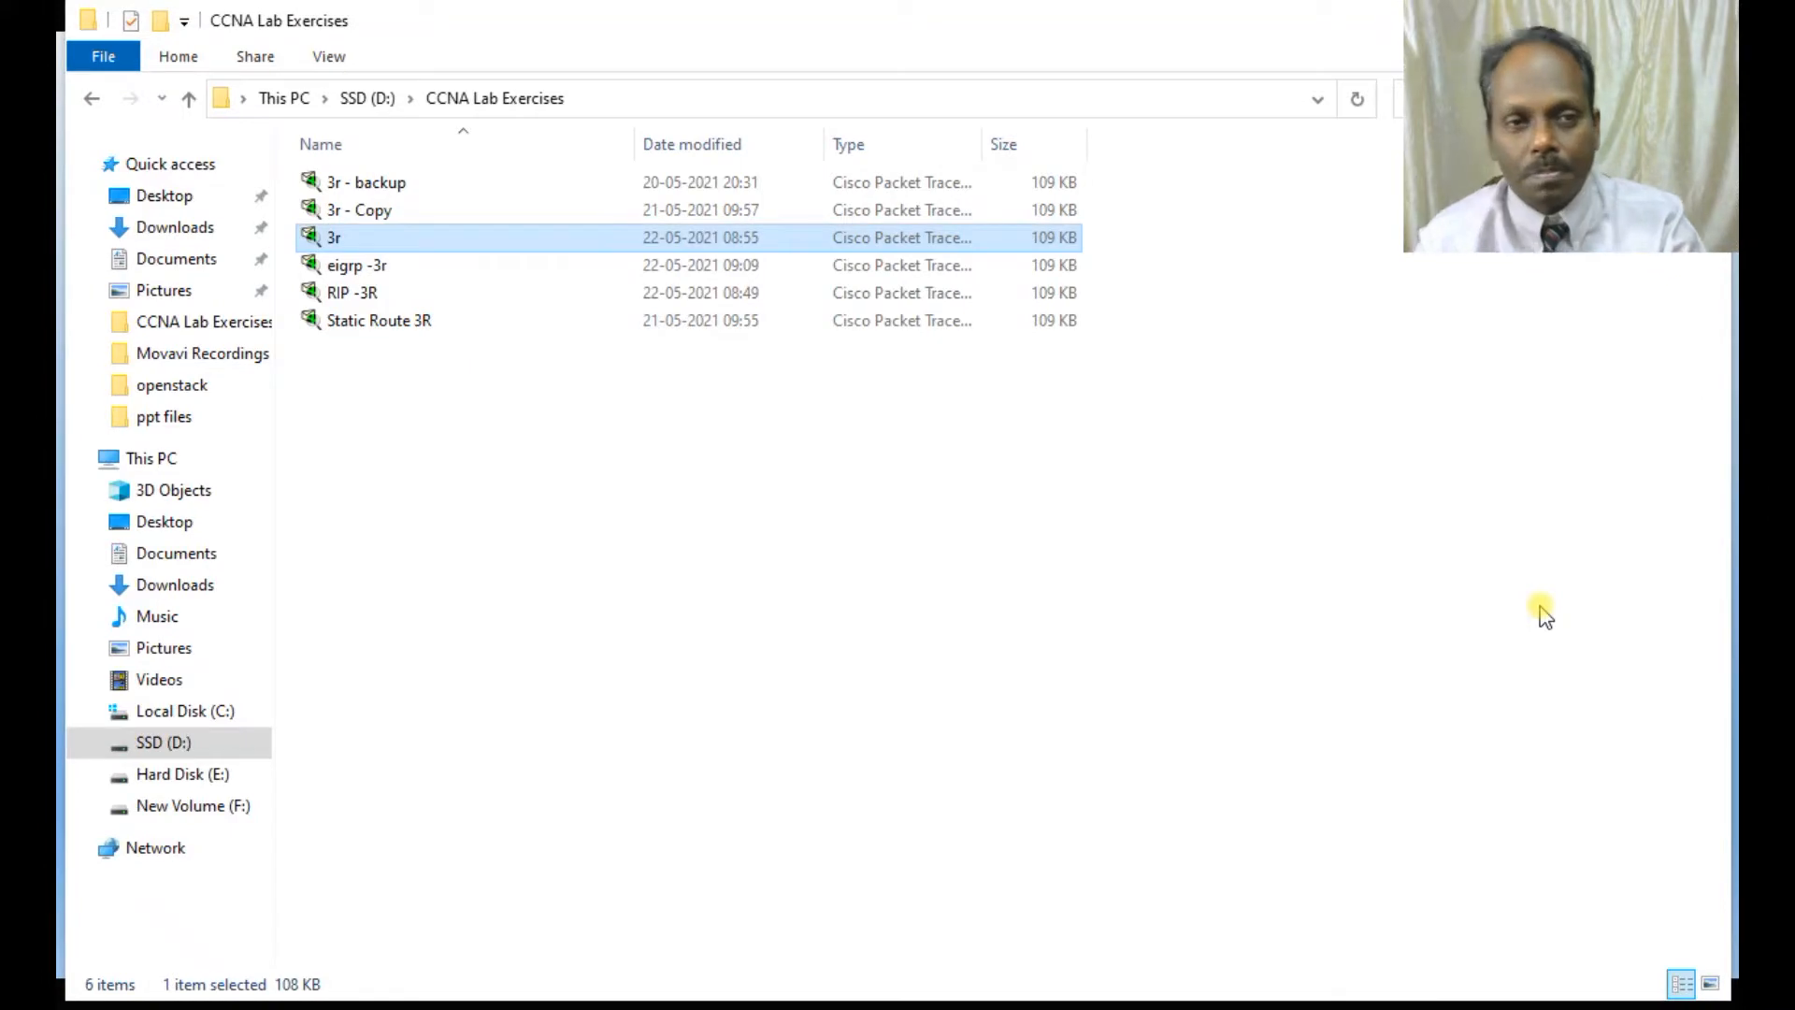
- Open the 3r network file maximized and bring up the New Delhi router's command line in a maximized window
double_click(336, 239)
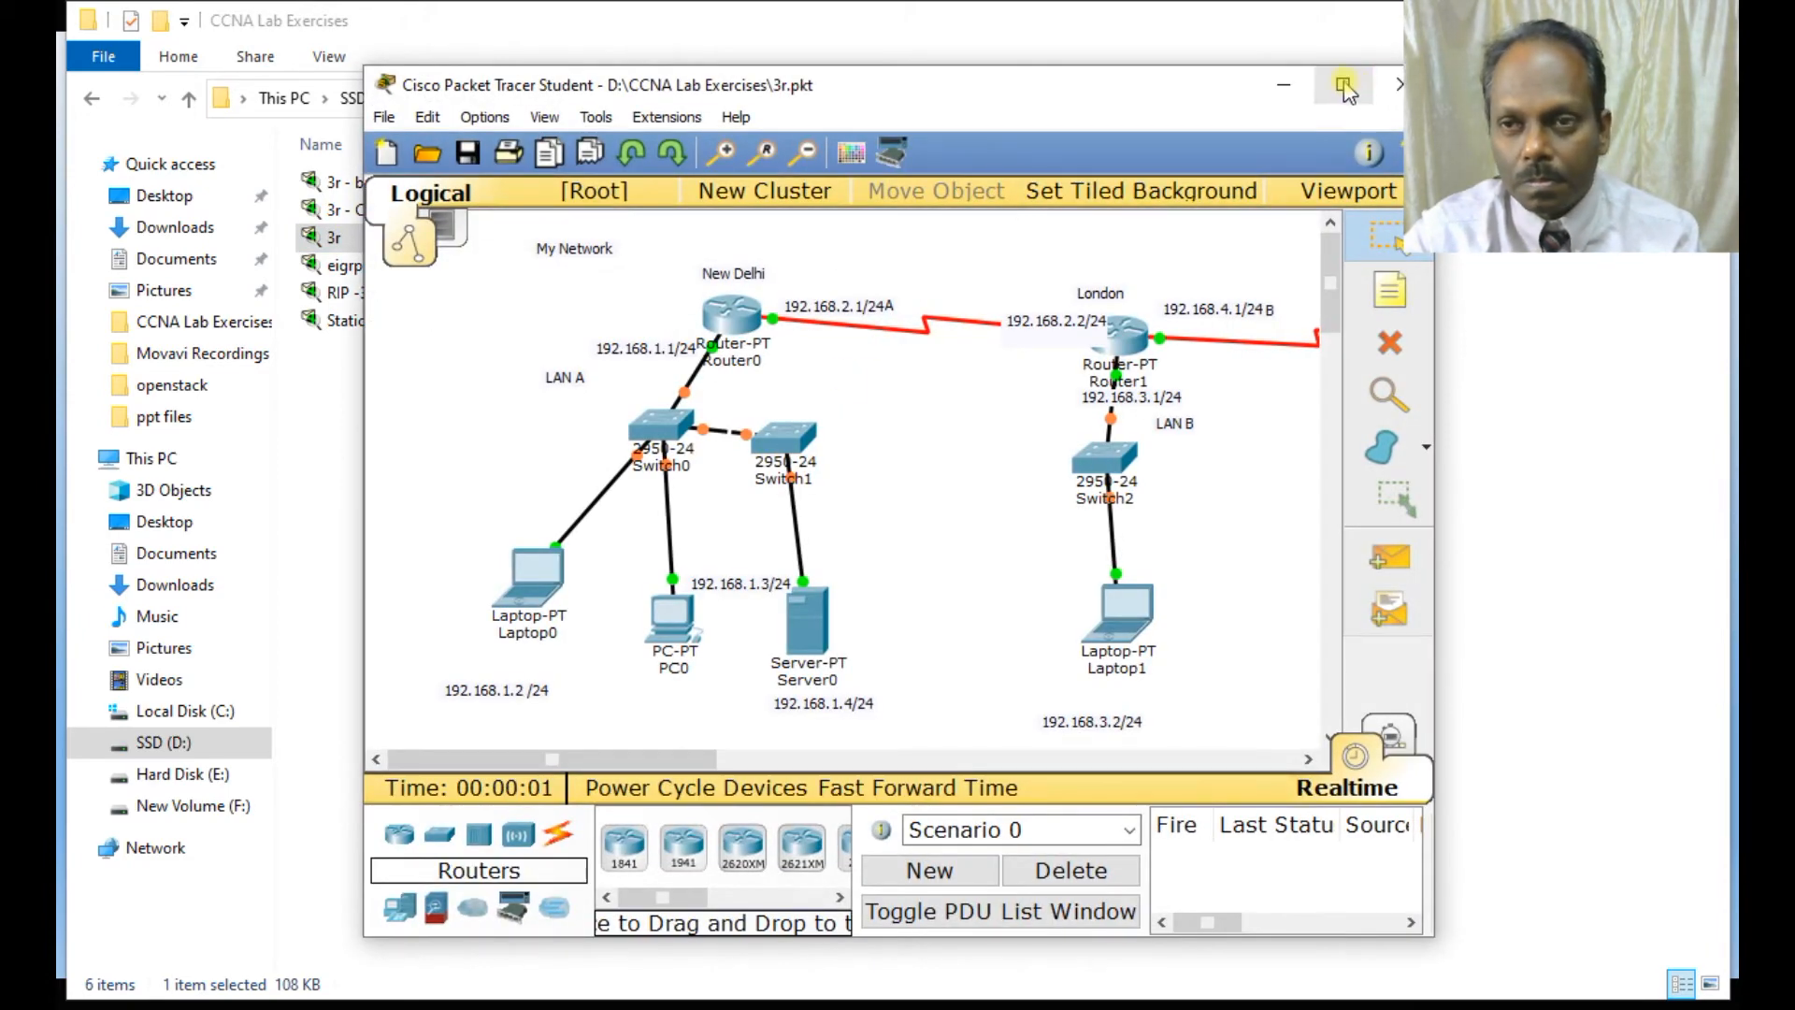
double_click(1337, 82)
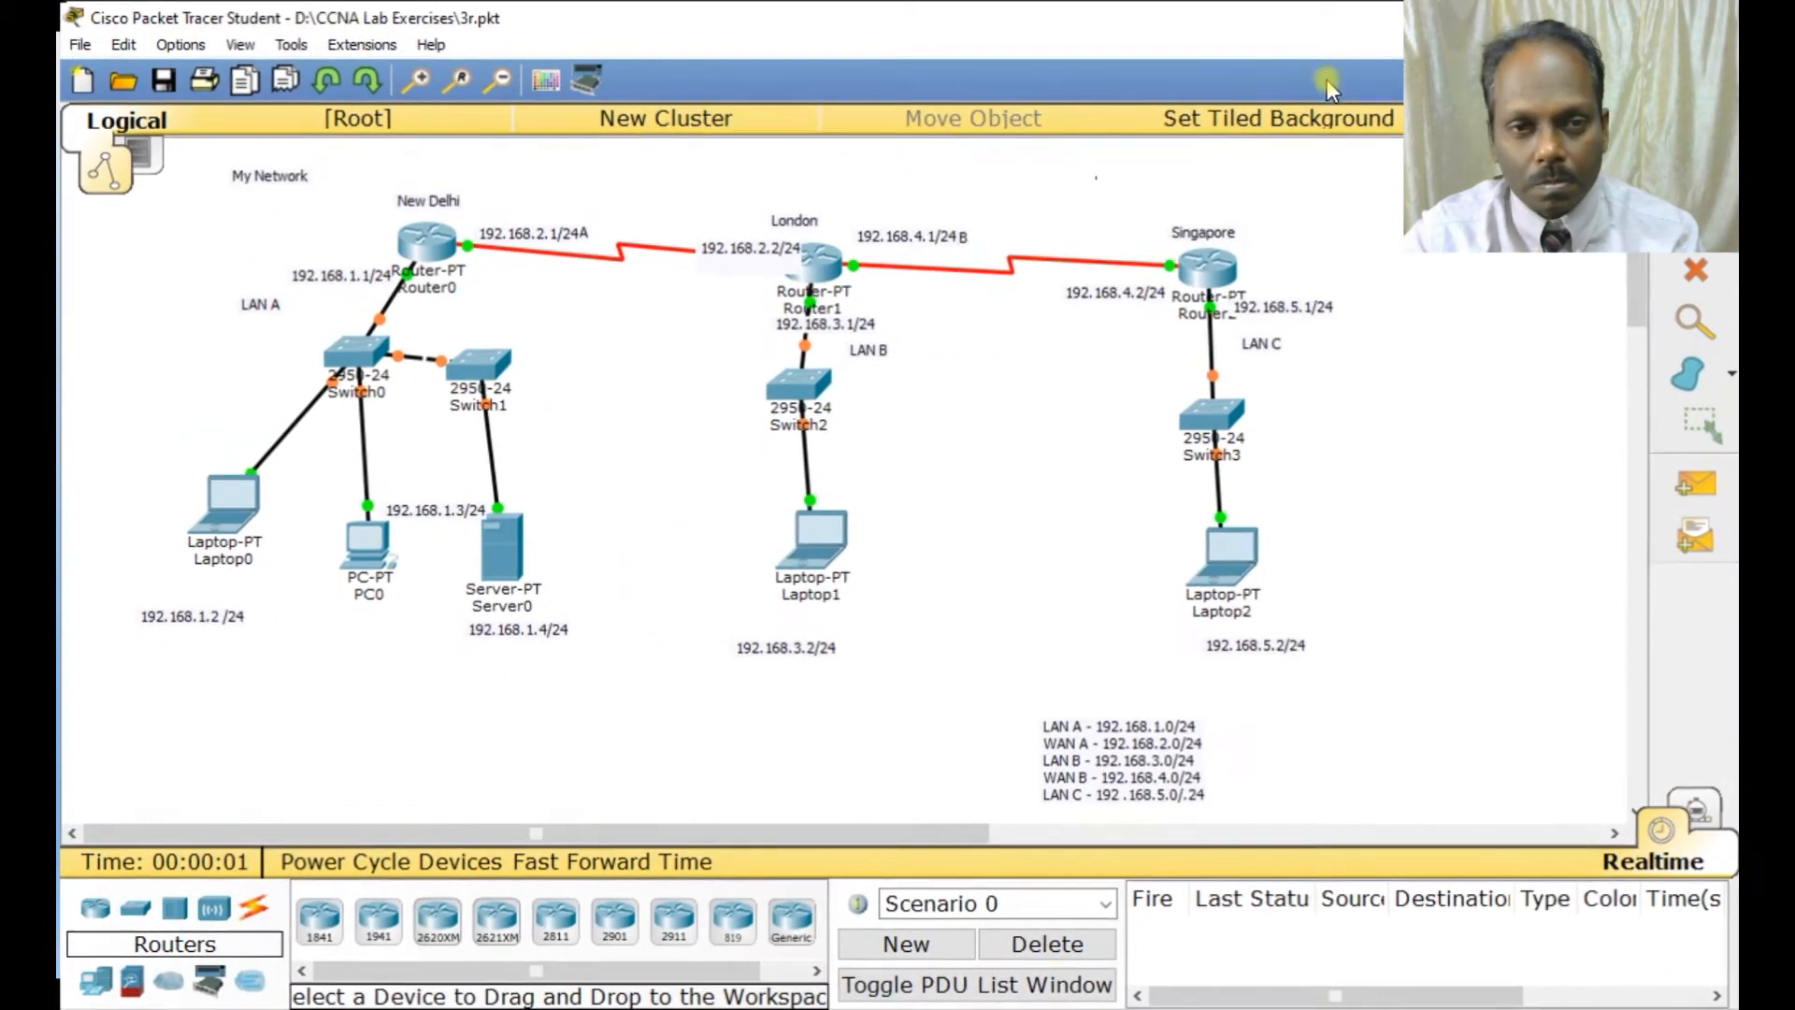
click(431, 245)
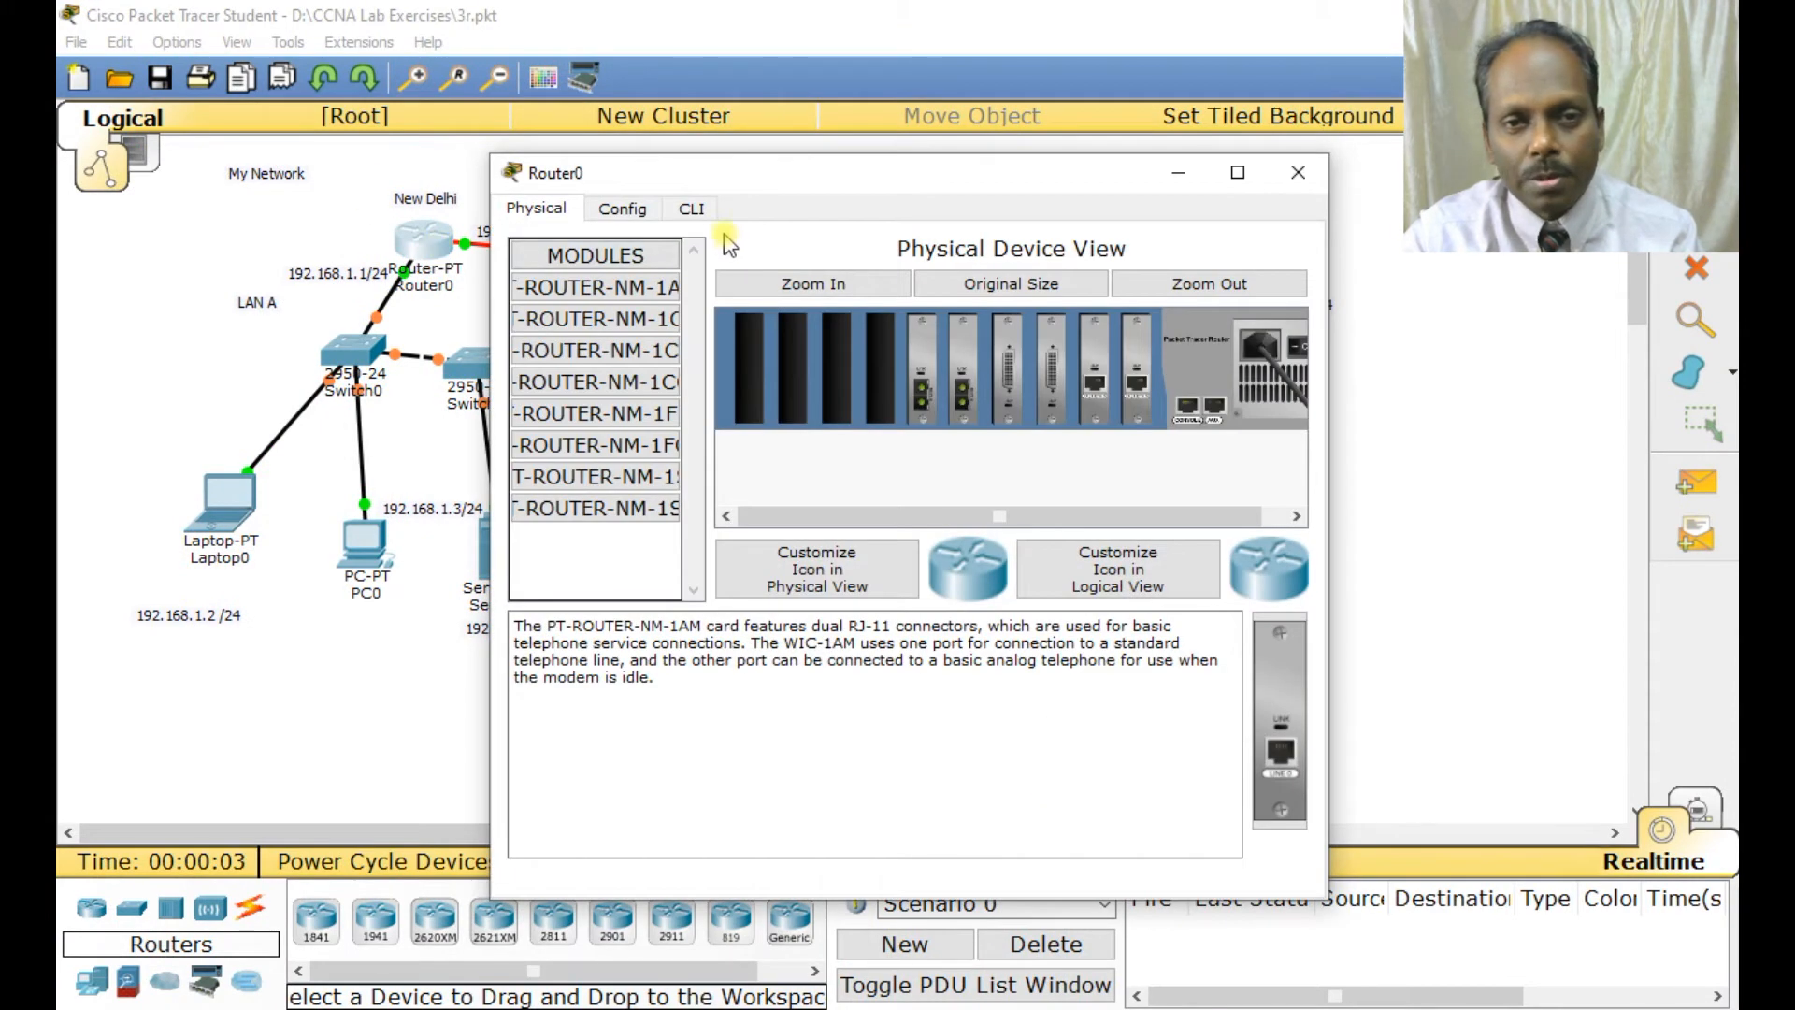
click(692, 208)
click(1238, 172)
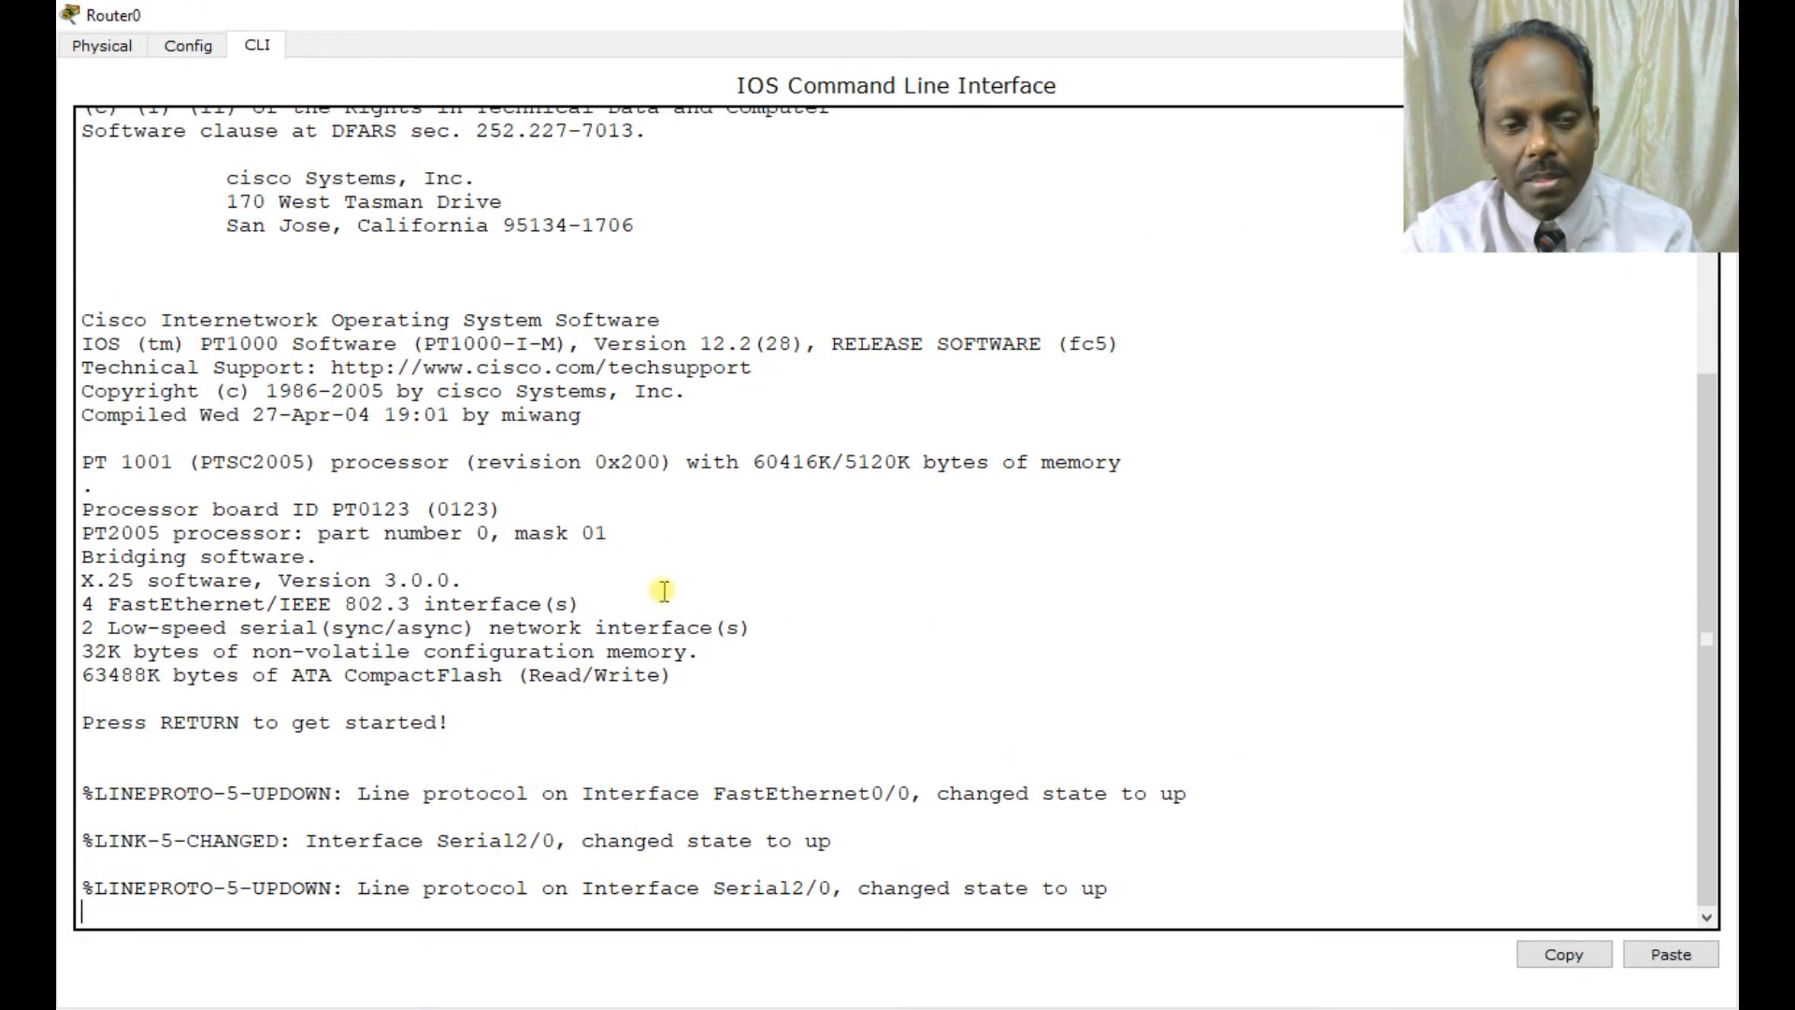
- Enter privileged mode on the New Delhi router with the enable command and the enable password
key(Return)
text(ewDelhi>e)
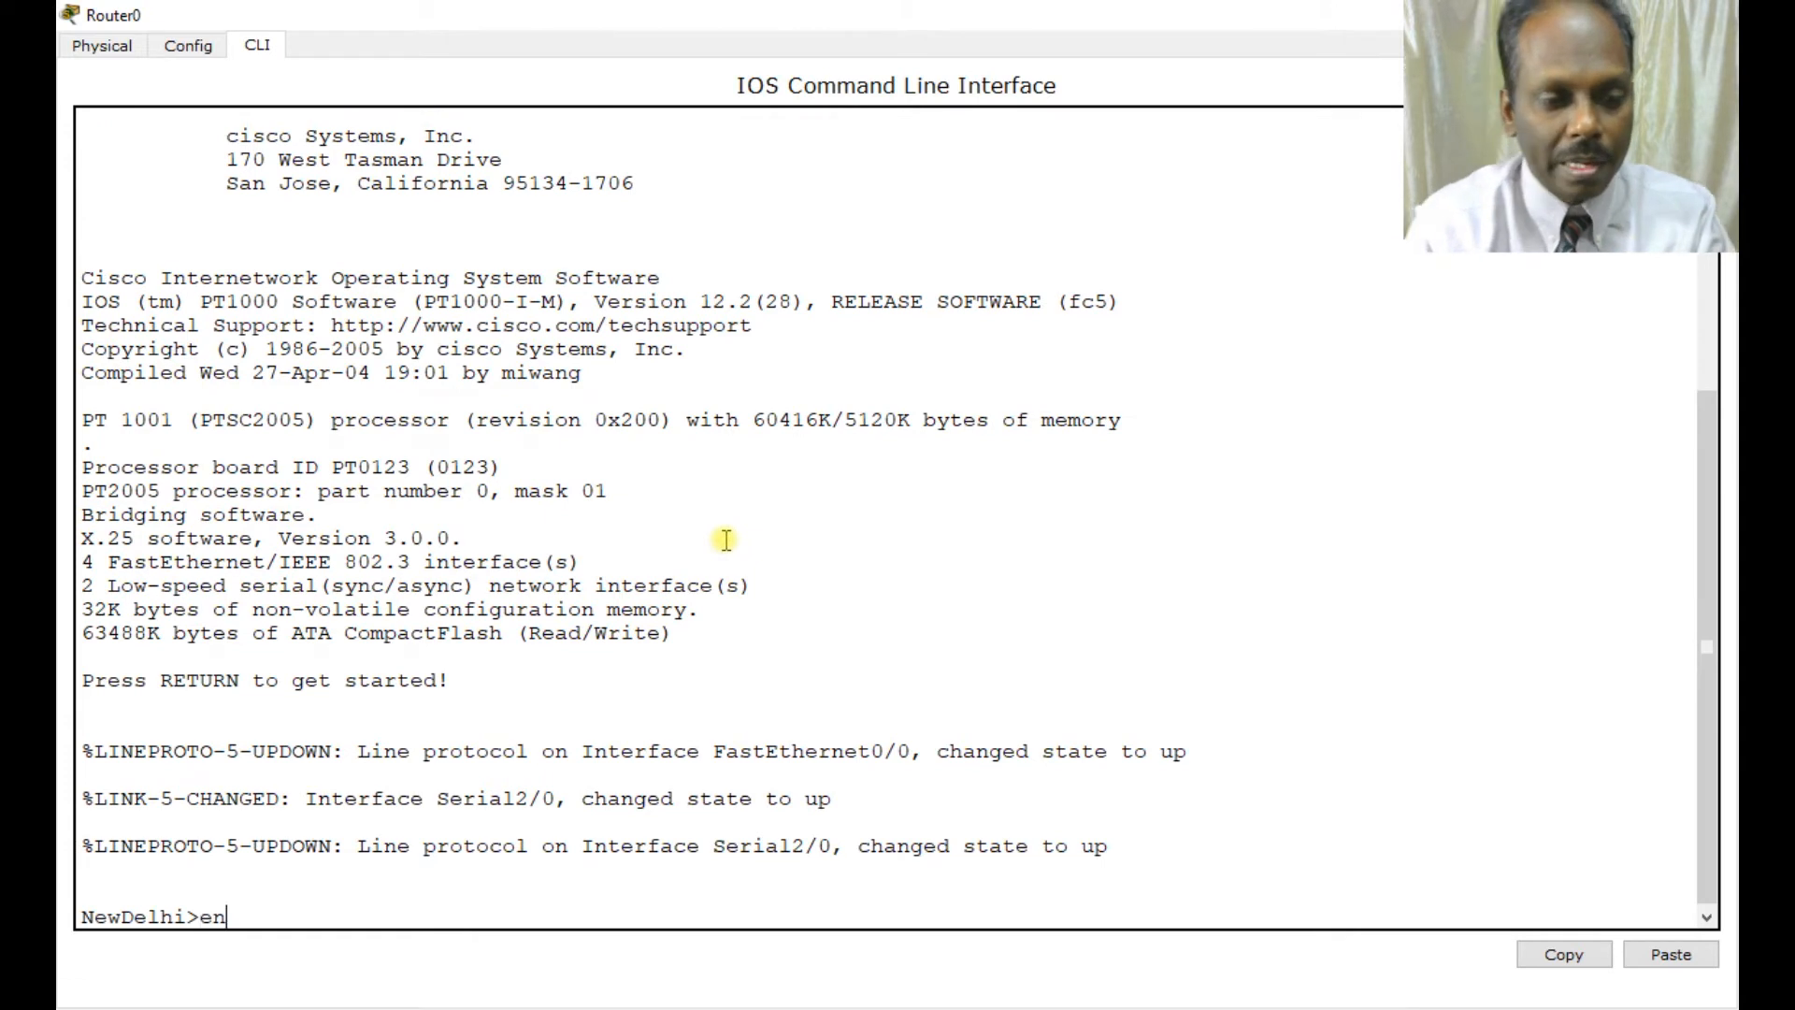
text(n)
key(Return)
key(Return)
- Enter global configuration mode on the New Delhi router with conf t
text(con ft)
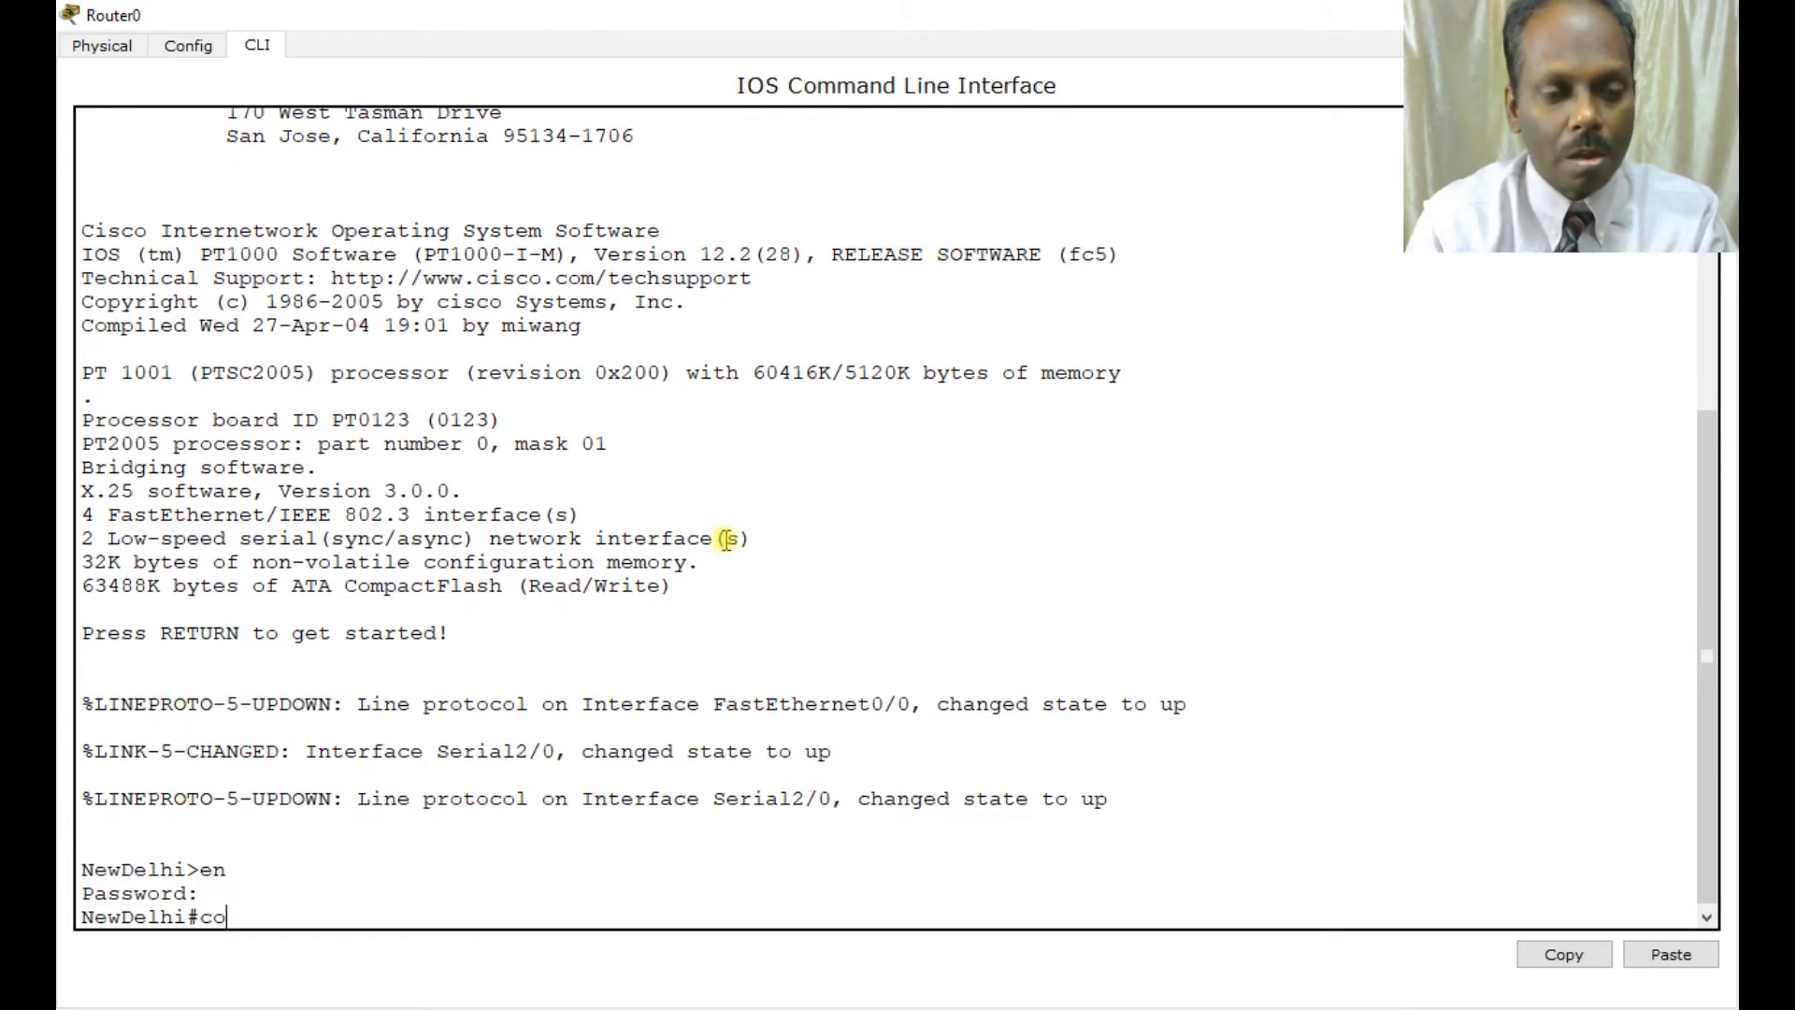
key(Return)
text(con ft)
key(BackSpace)
key(BackSpace)
key(BackSpace)
text(f t)
key(Return)
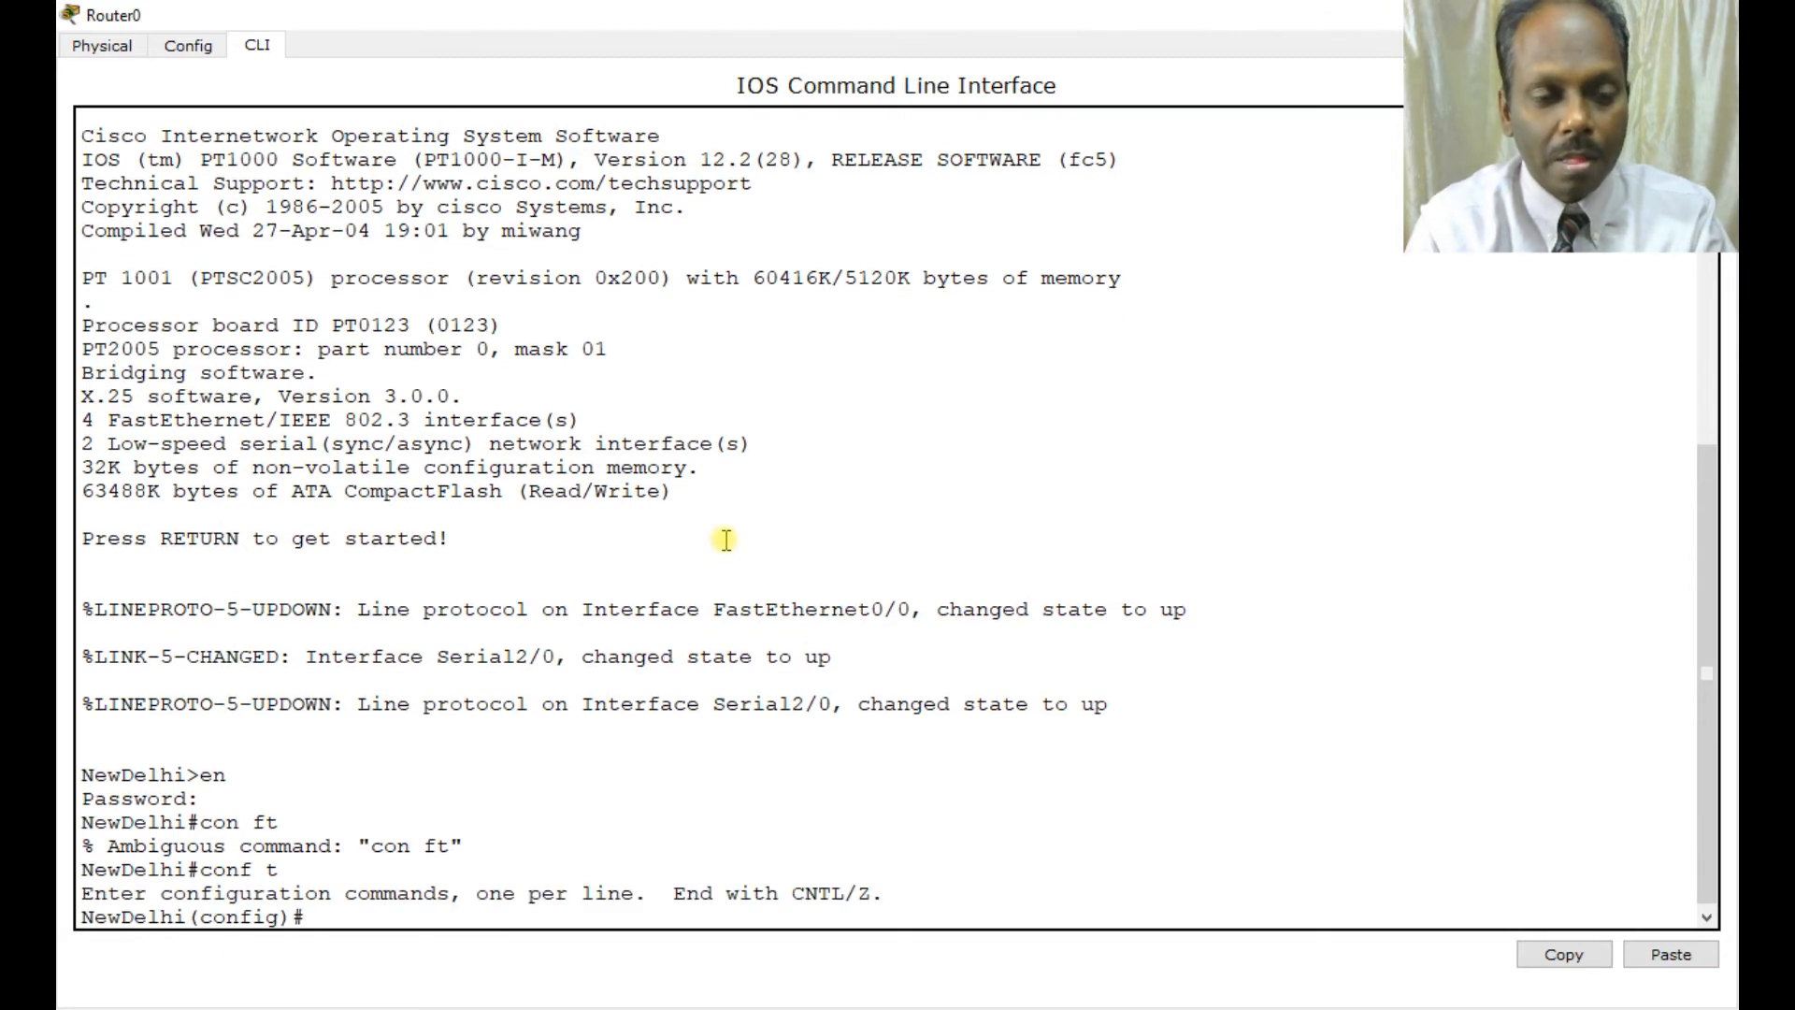
- Start OSPF routing with process ID 10 on the New Delhi router
text(route r osp)
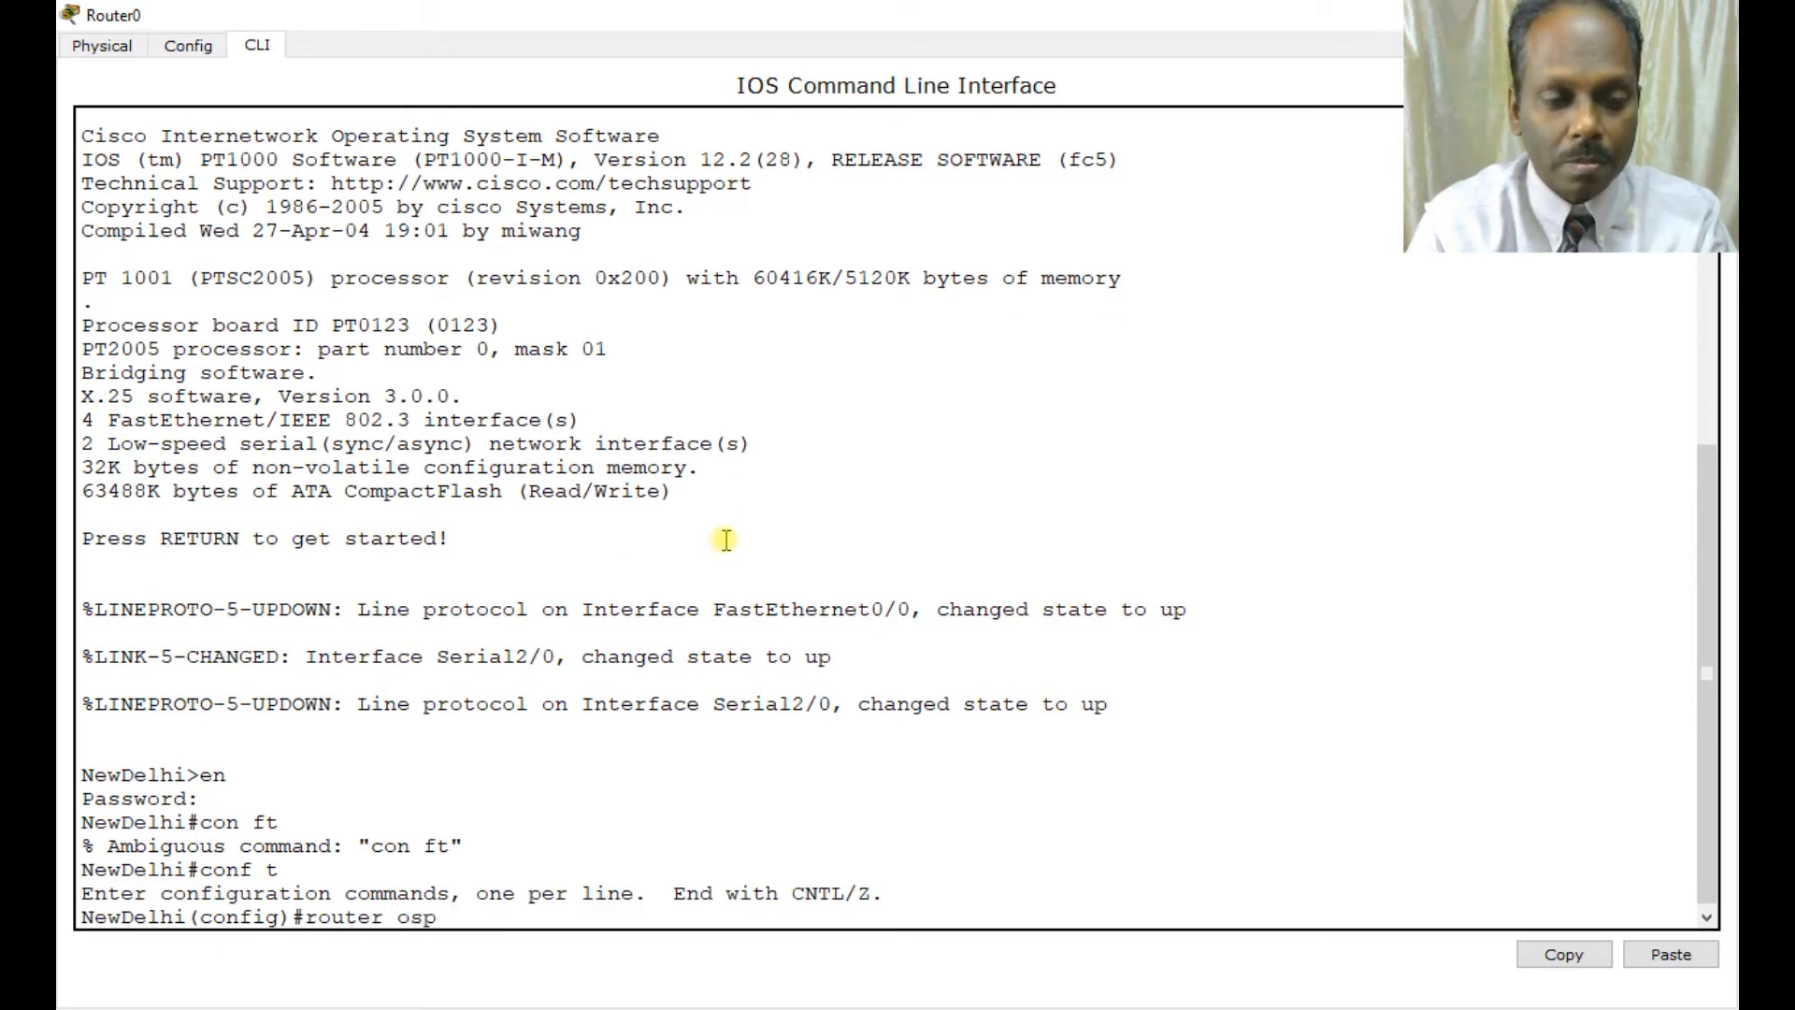
text(f)
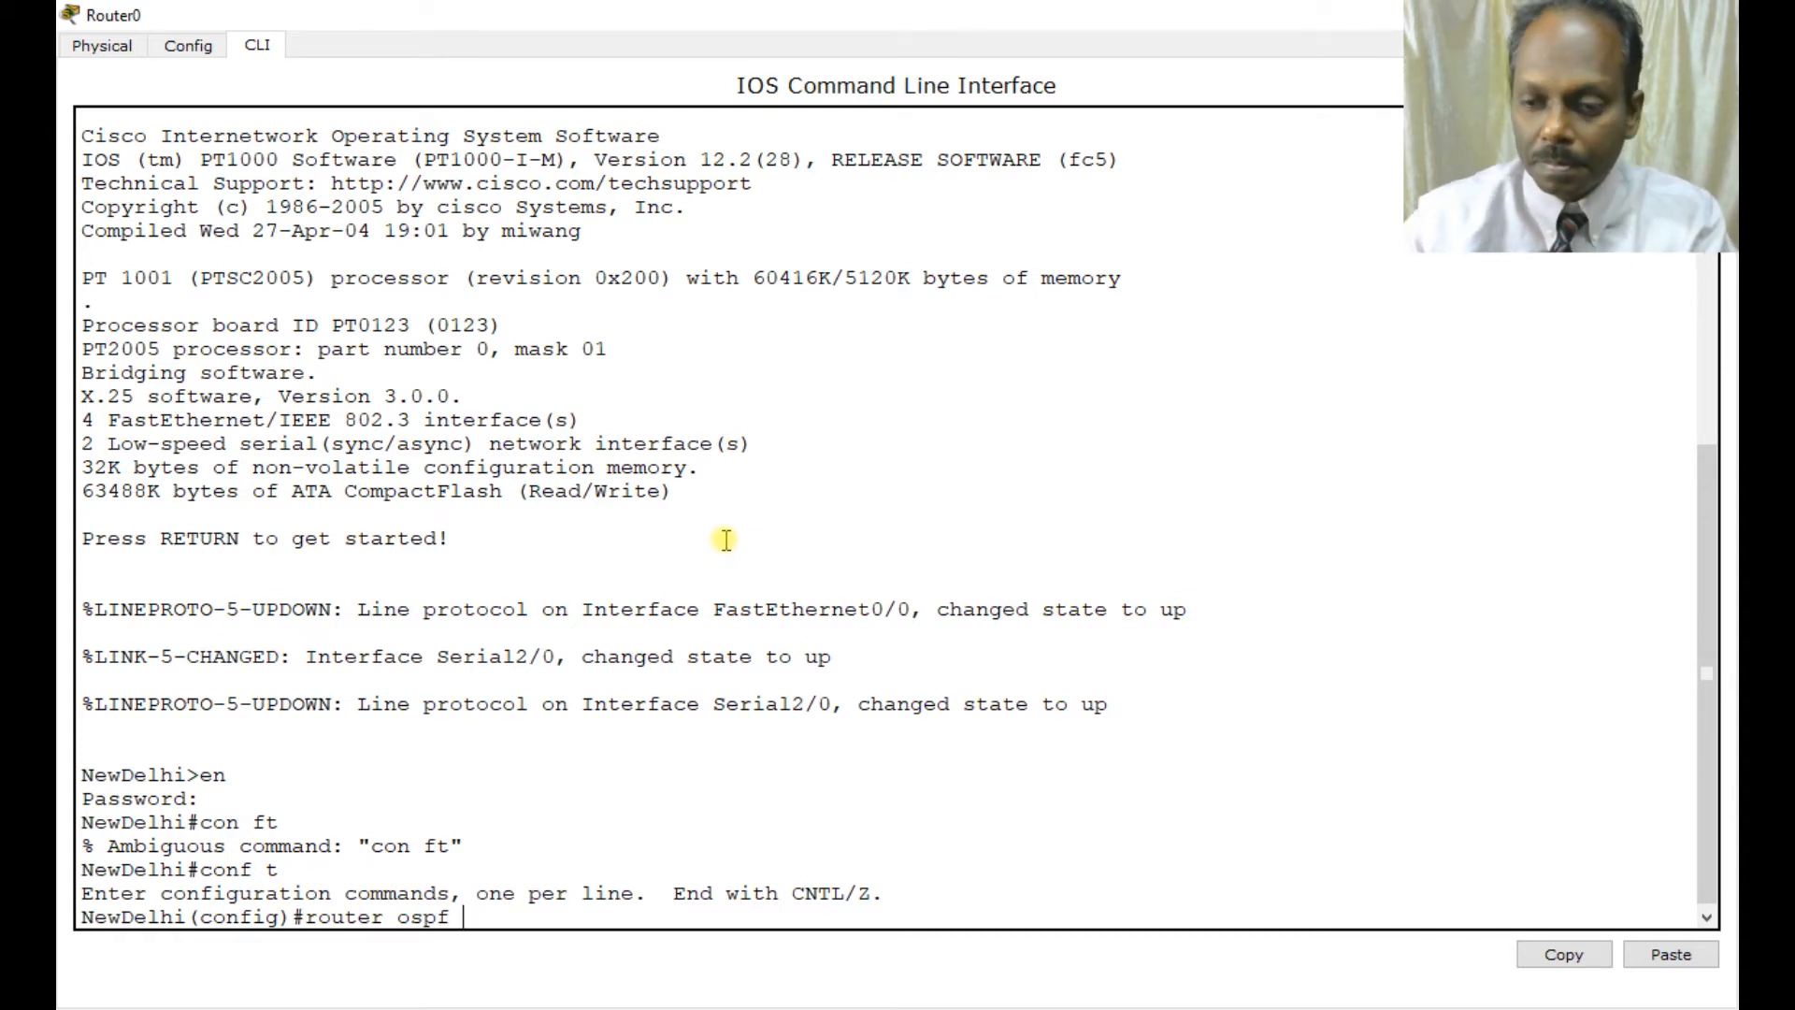
text(10)
key(Return)
- Advertise network 192.168.1.0 with wildcard mask 0.0.0.255 in area 0 on the New Delhi router
text(network 192.168.1.)
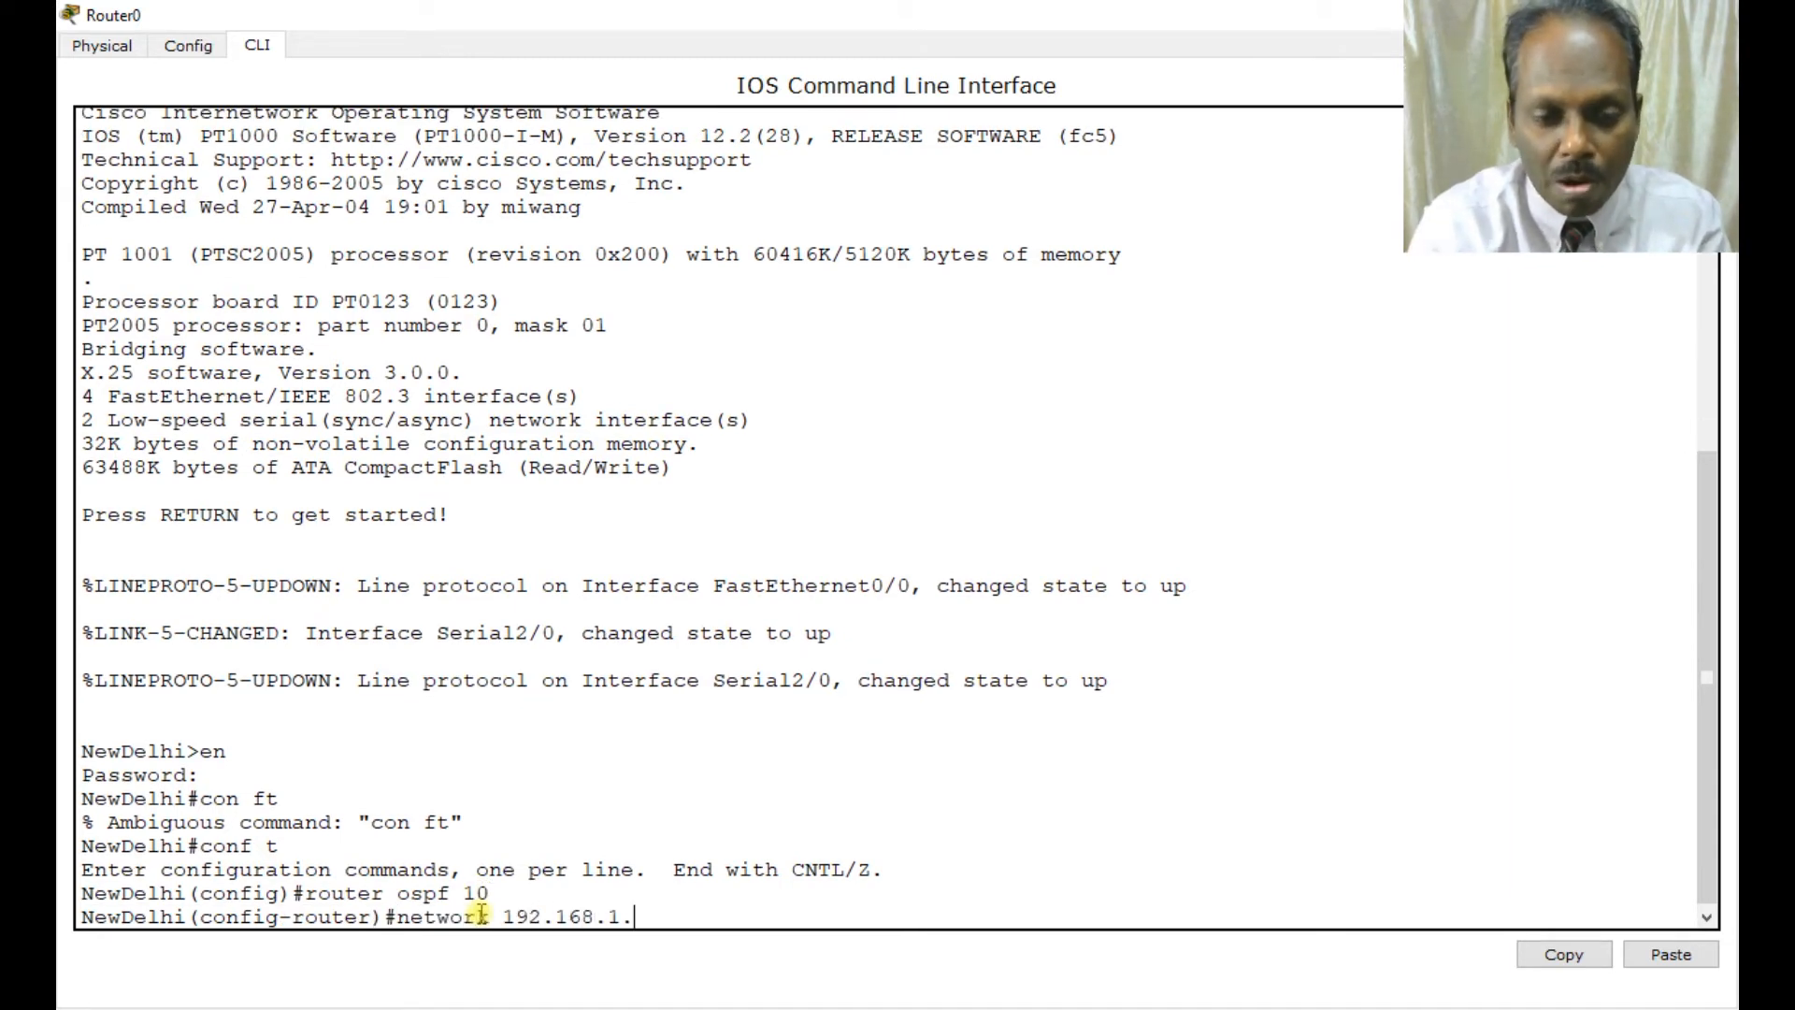
text(0 0.0.0)
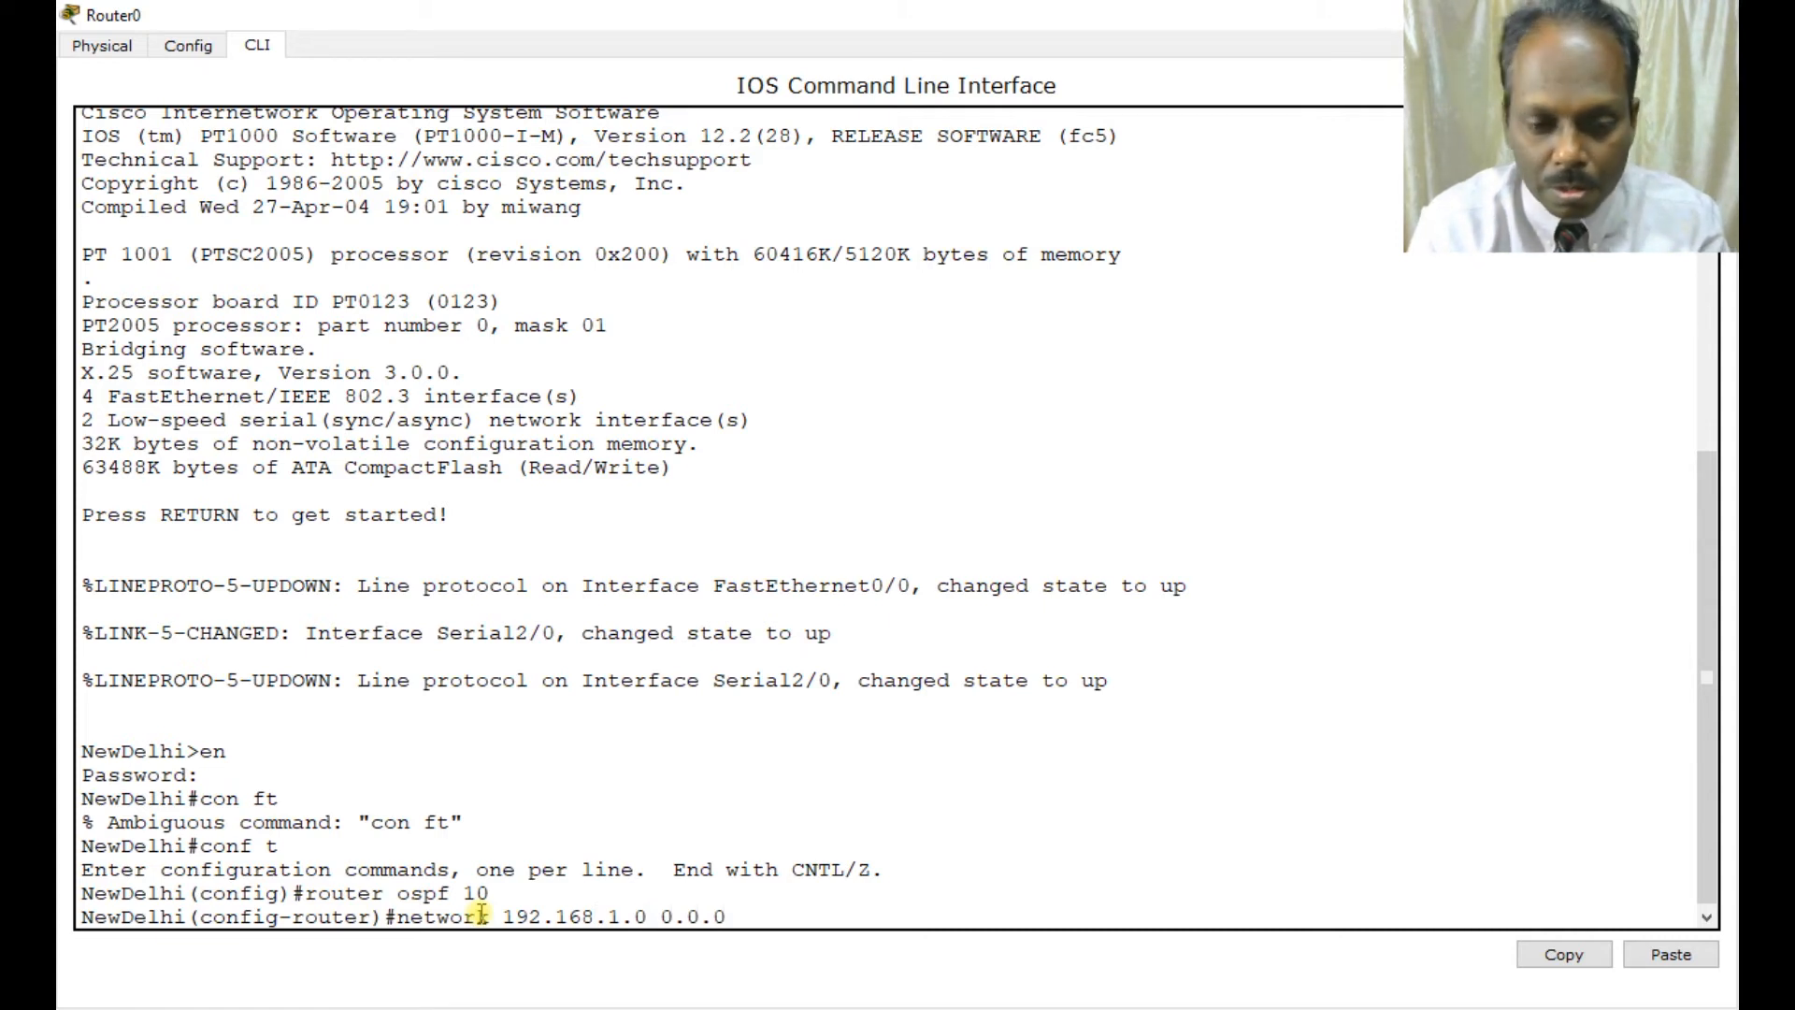
text(255 are)
key(BackSpace)
key(BackSpace)
key(BackSpace)
key(BackSpace)
key(BackSpace)
key(BackSpace)
key(BackSpace)
text(.255)
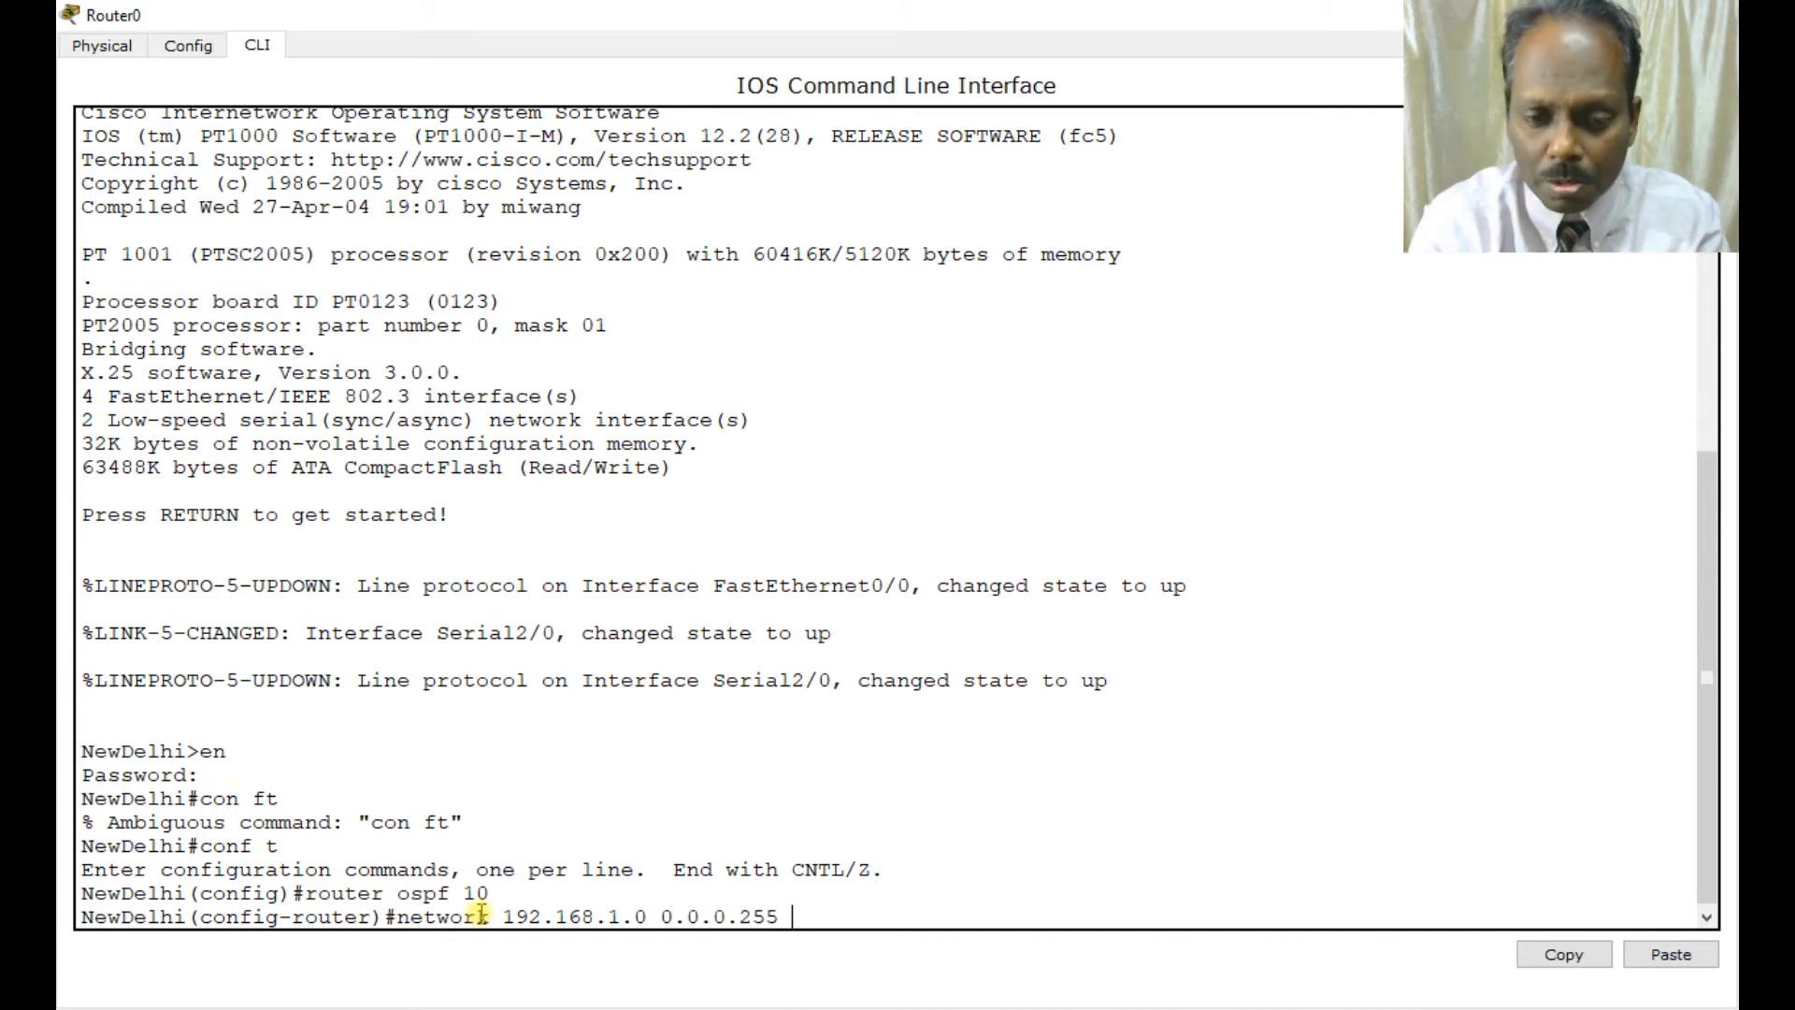
text( area)
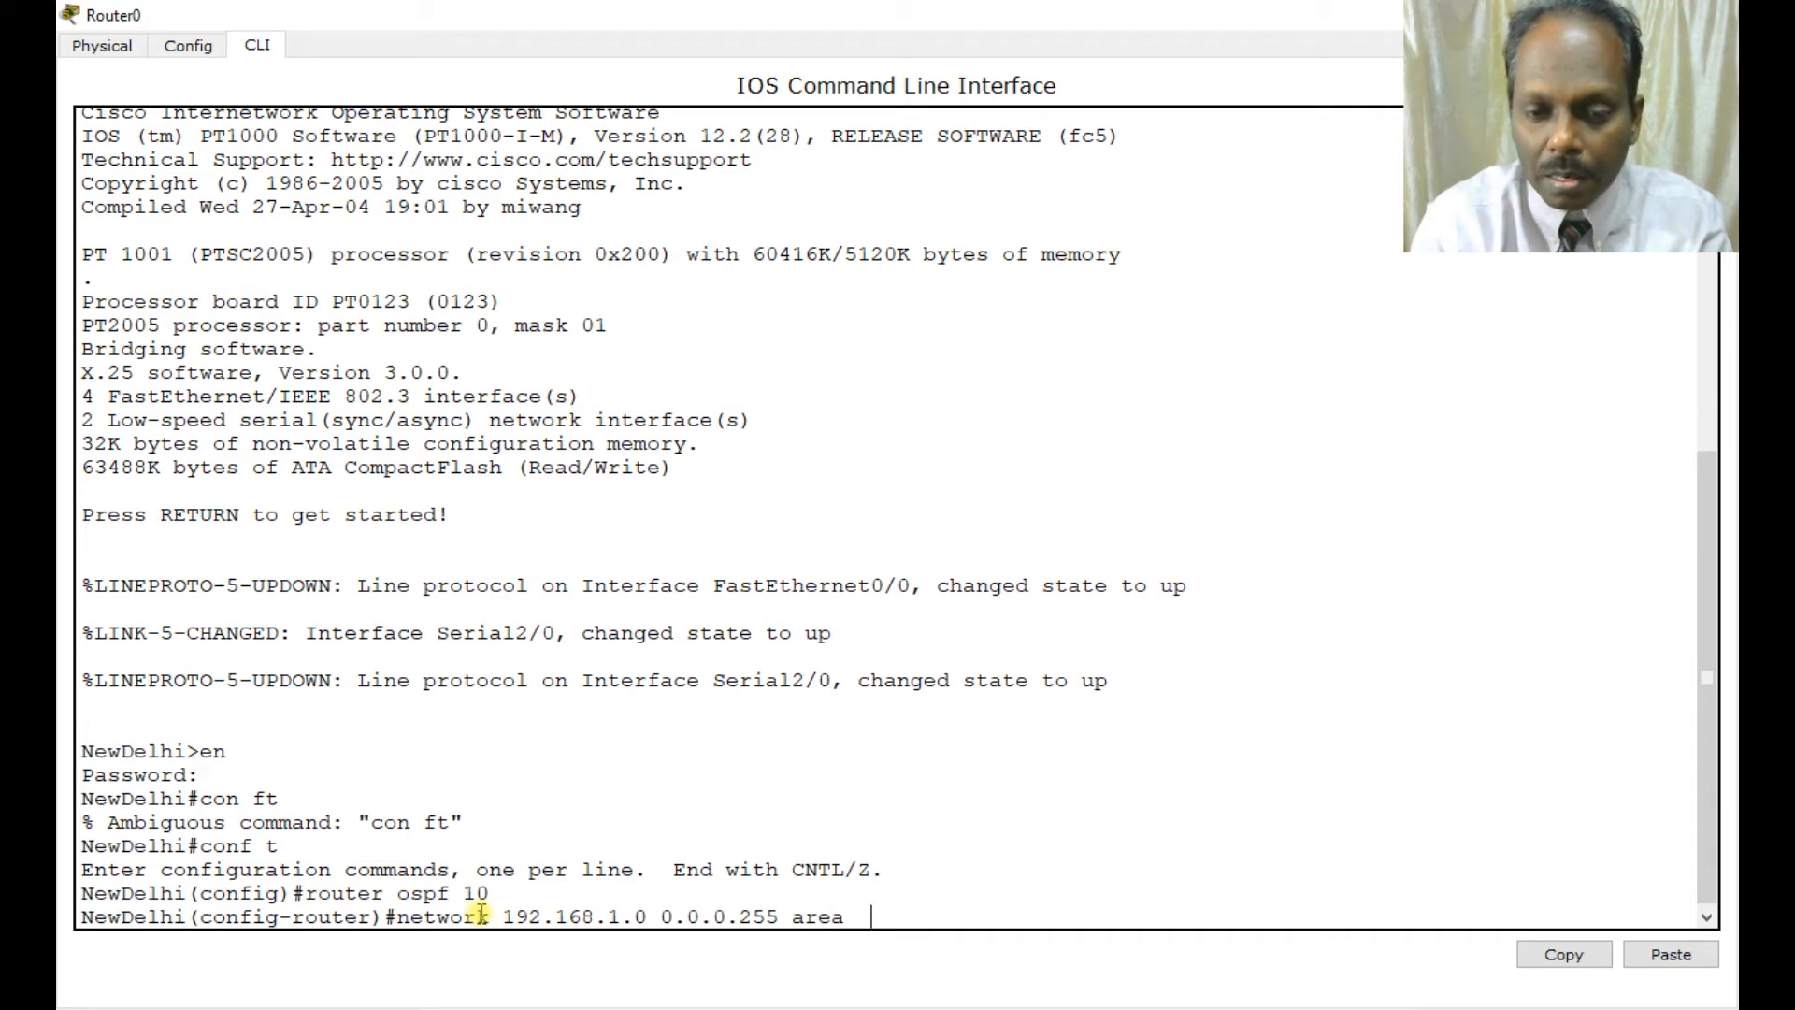
text( 0)
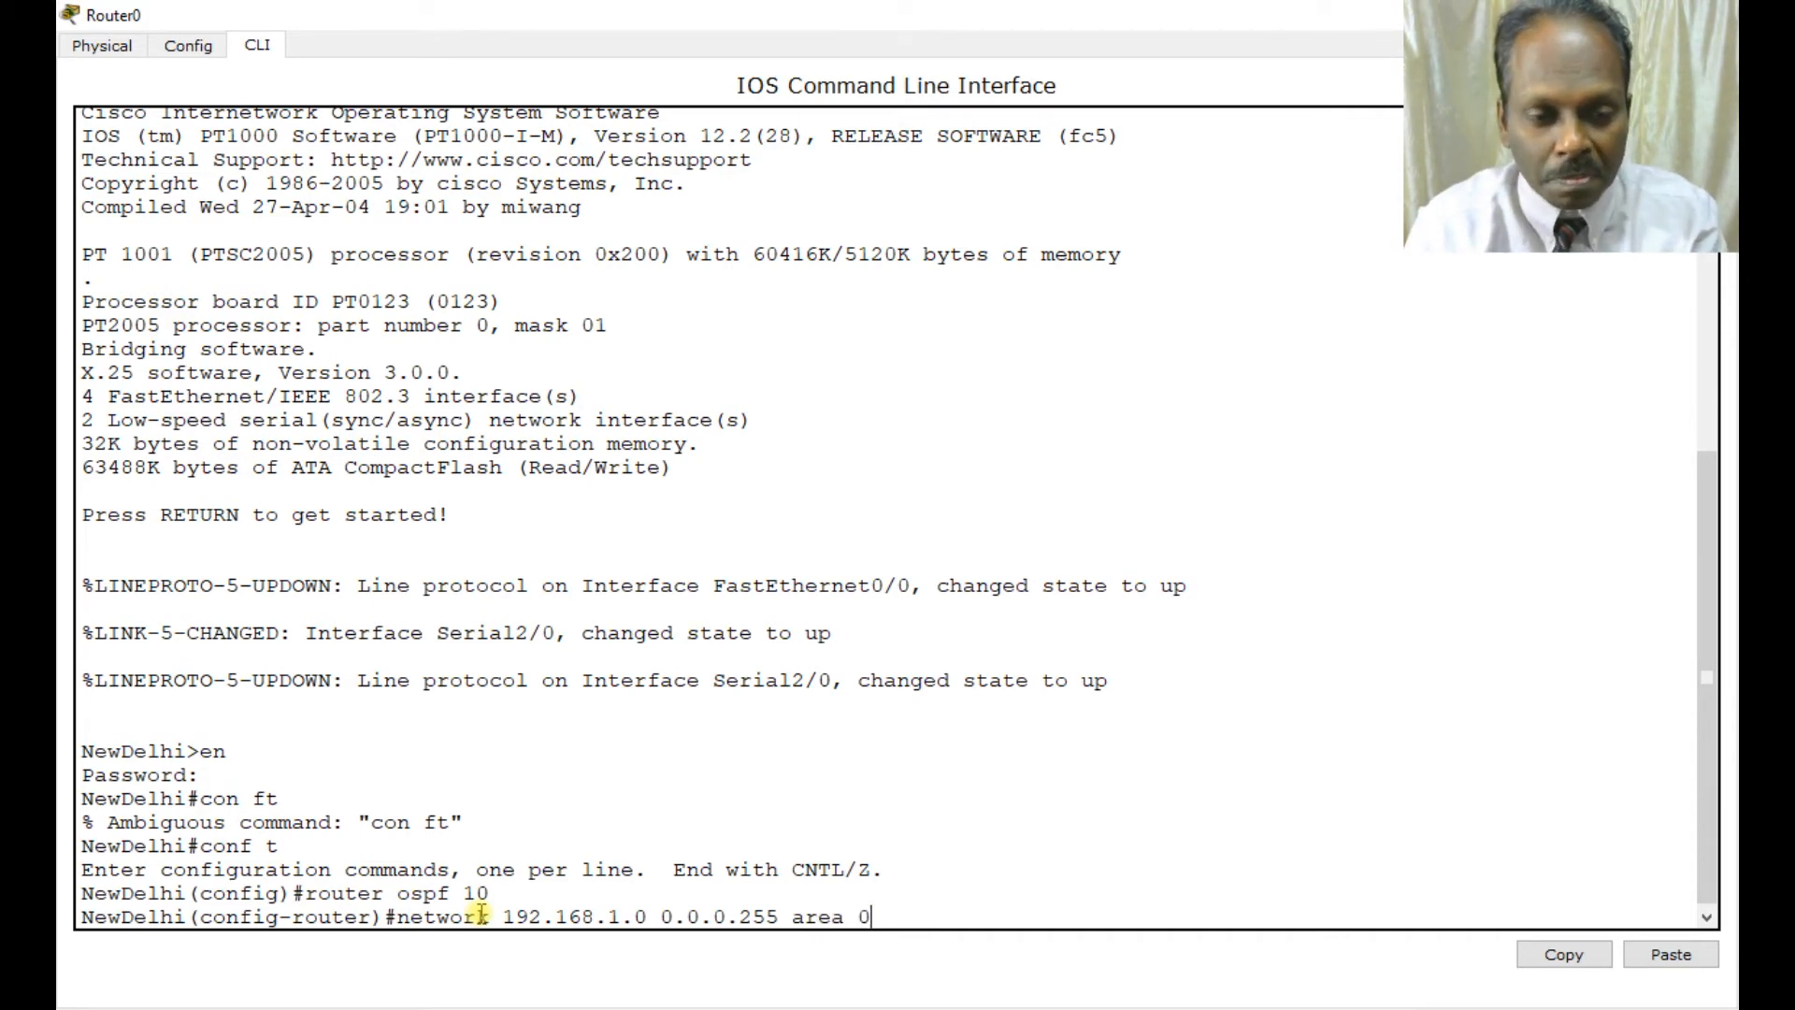
key(Return)
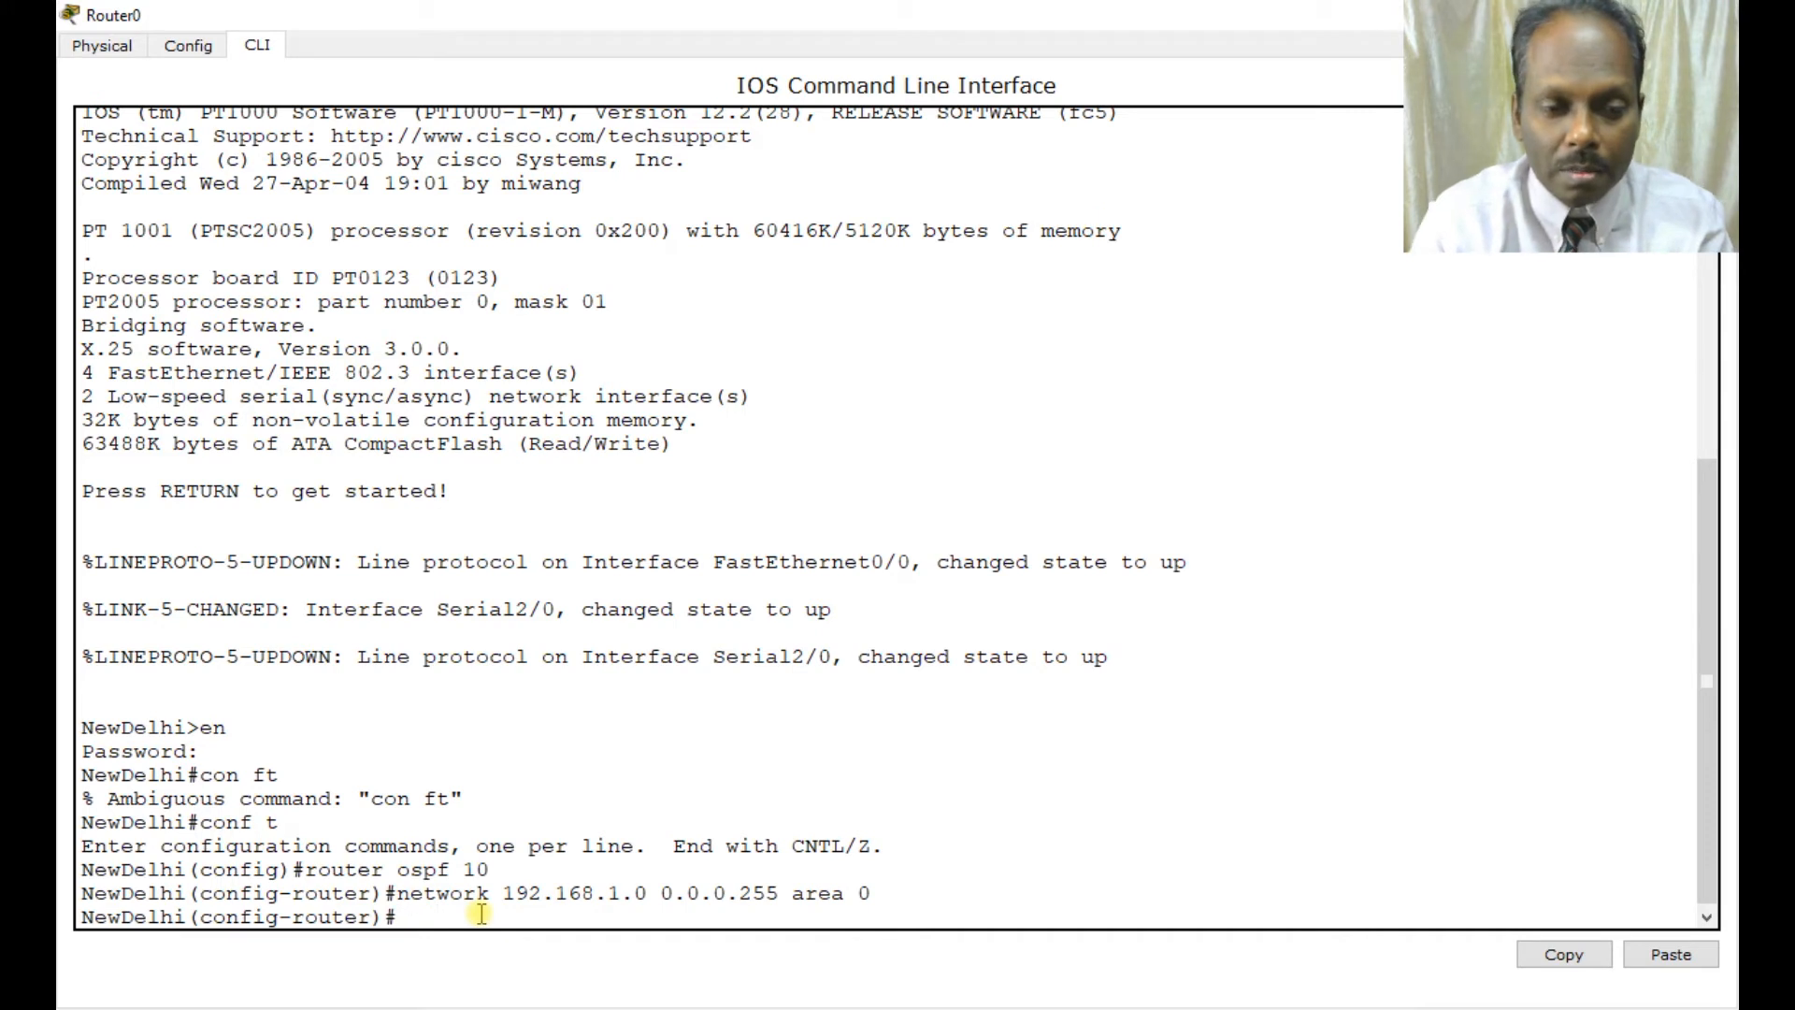
- Advertise network 192.168.2.0 with wildcard mask 0.0.0.255 in area 0 on the New Delhi router
key(Up)
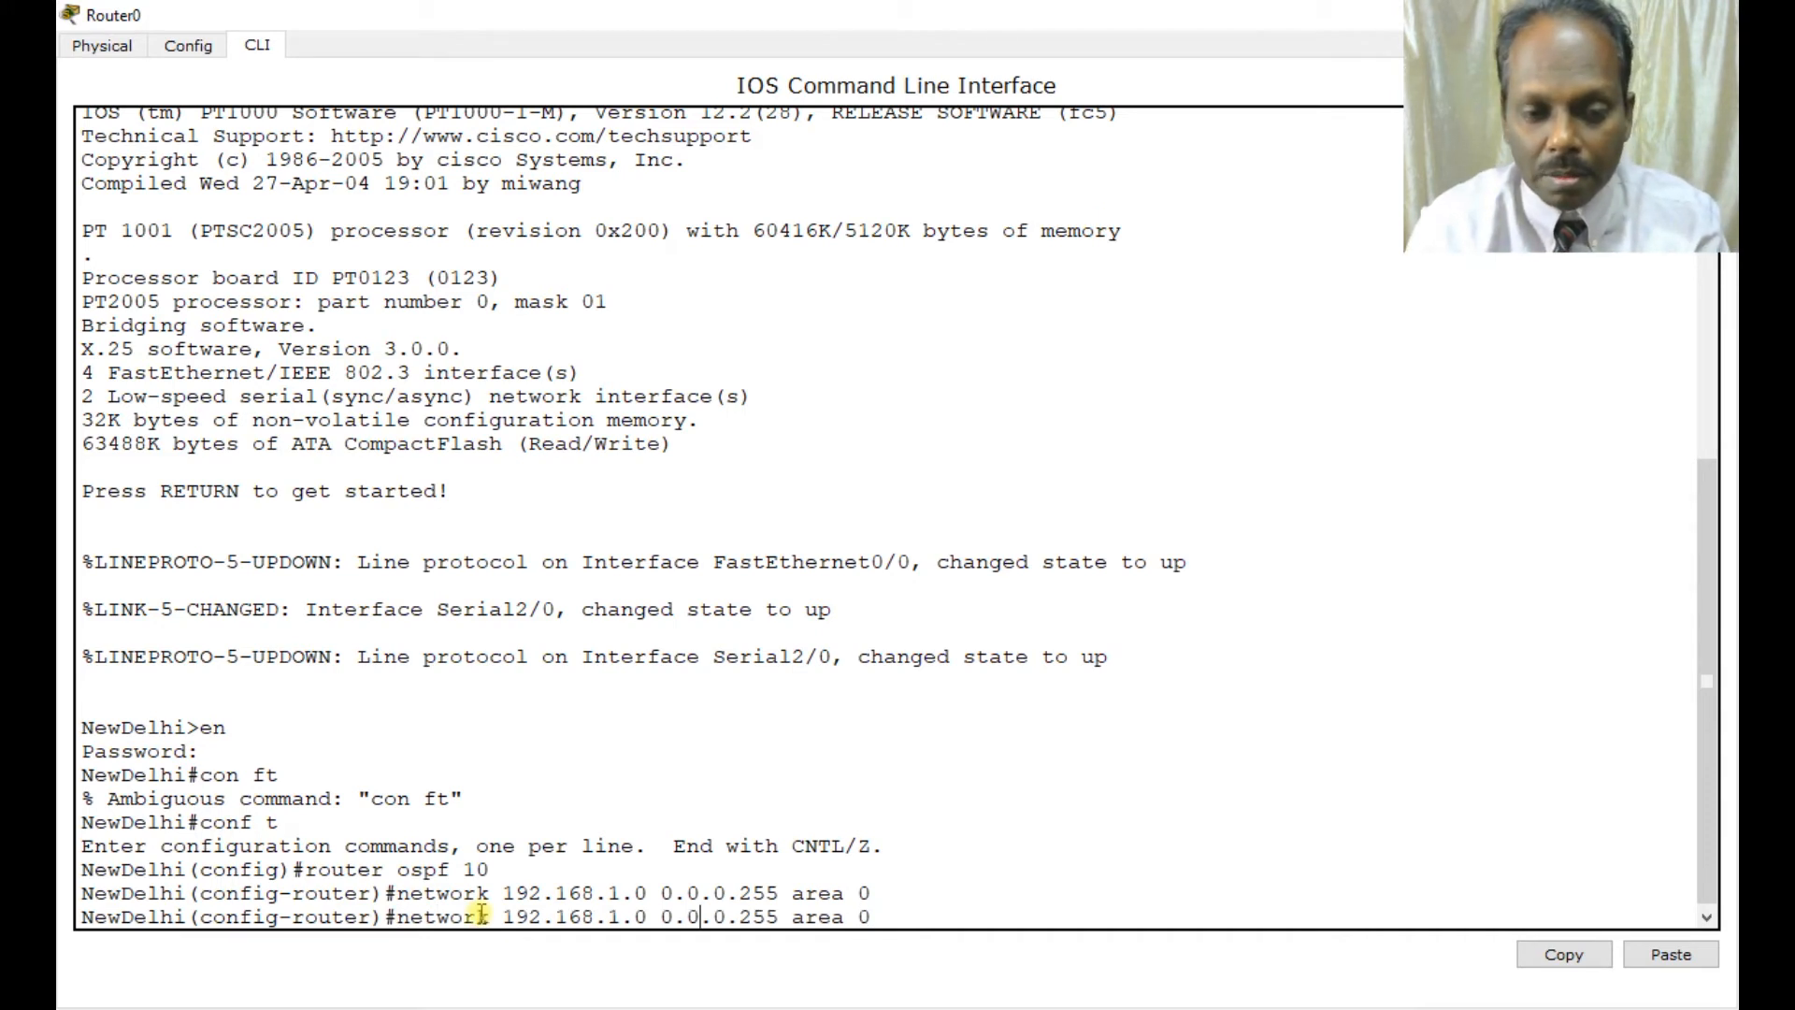
key(Left)
key(Left)
key(Left)
key(Left)
key(Left)
key(BackSpace)
text(2)
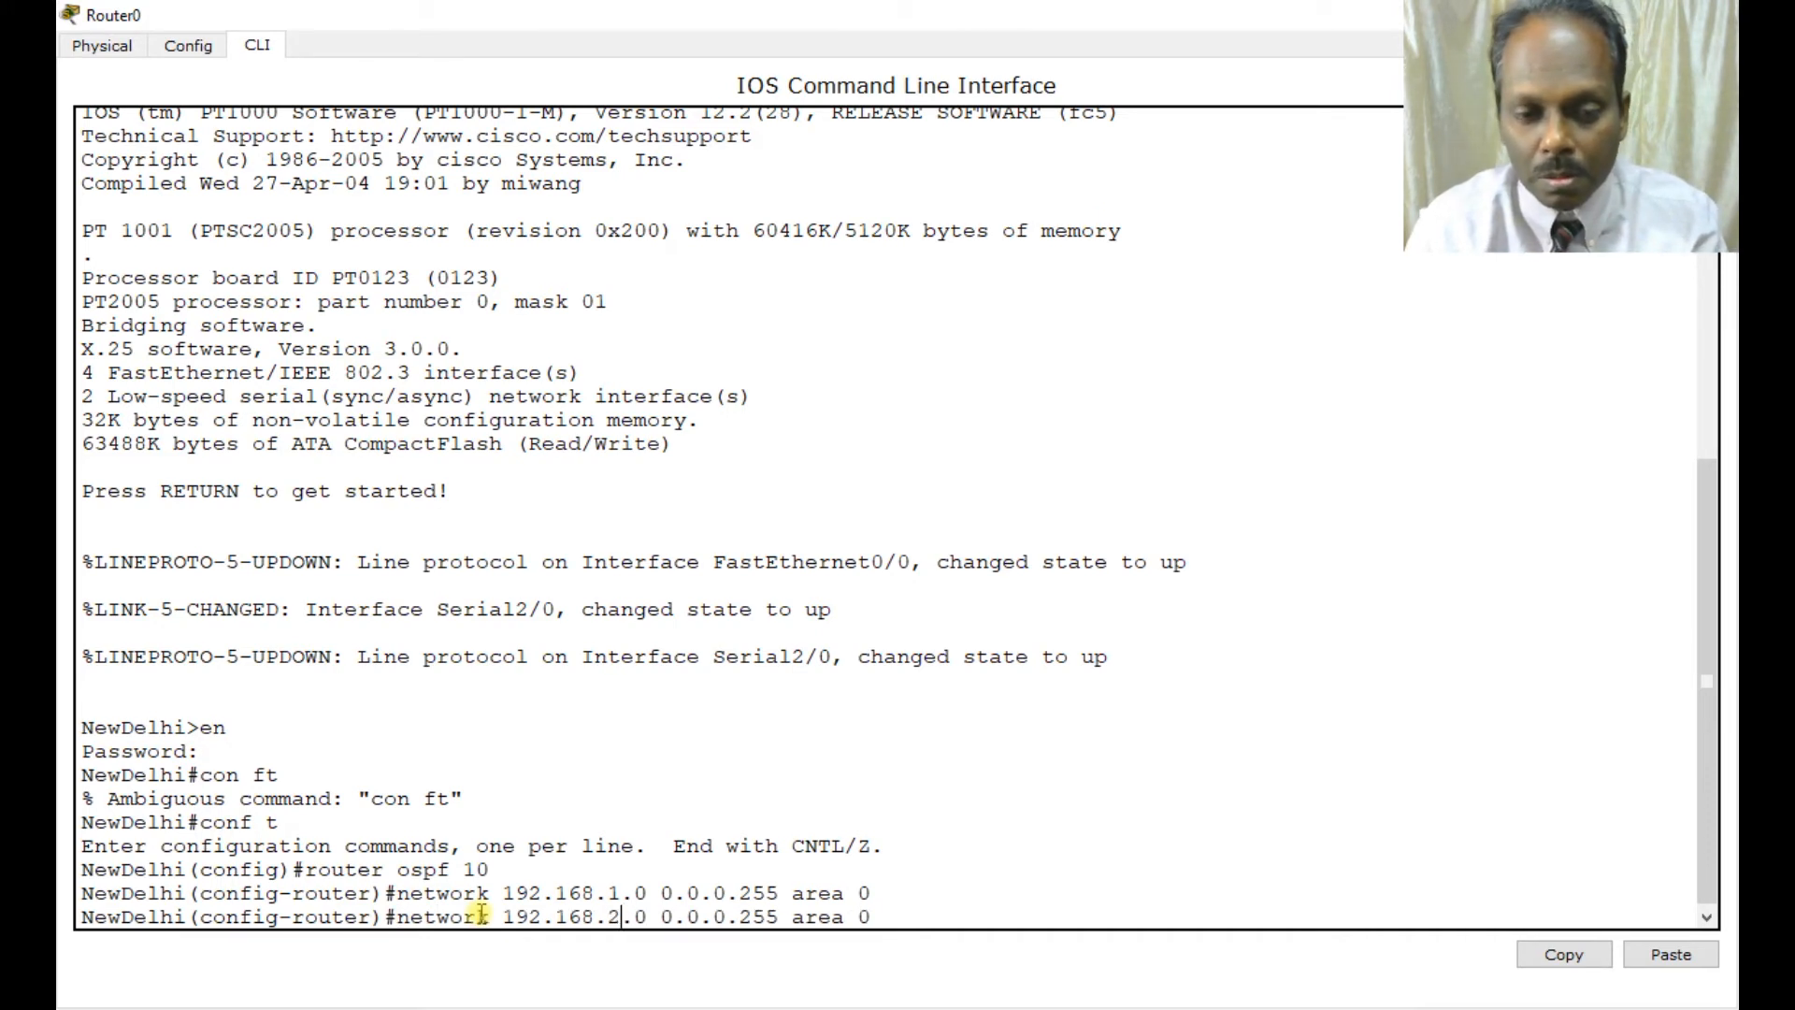
key(Return)
- End configuration mode on the New Delhi router and save its configuration with wr
text(end)
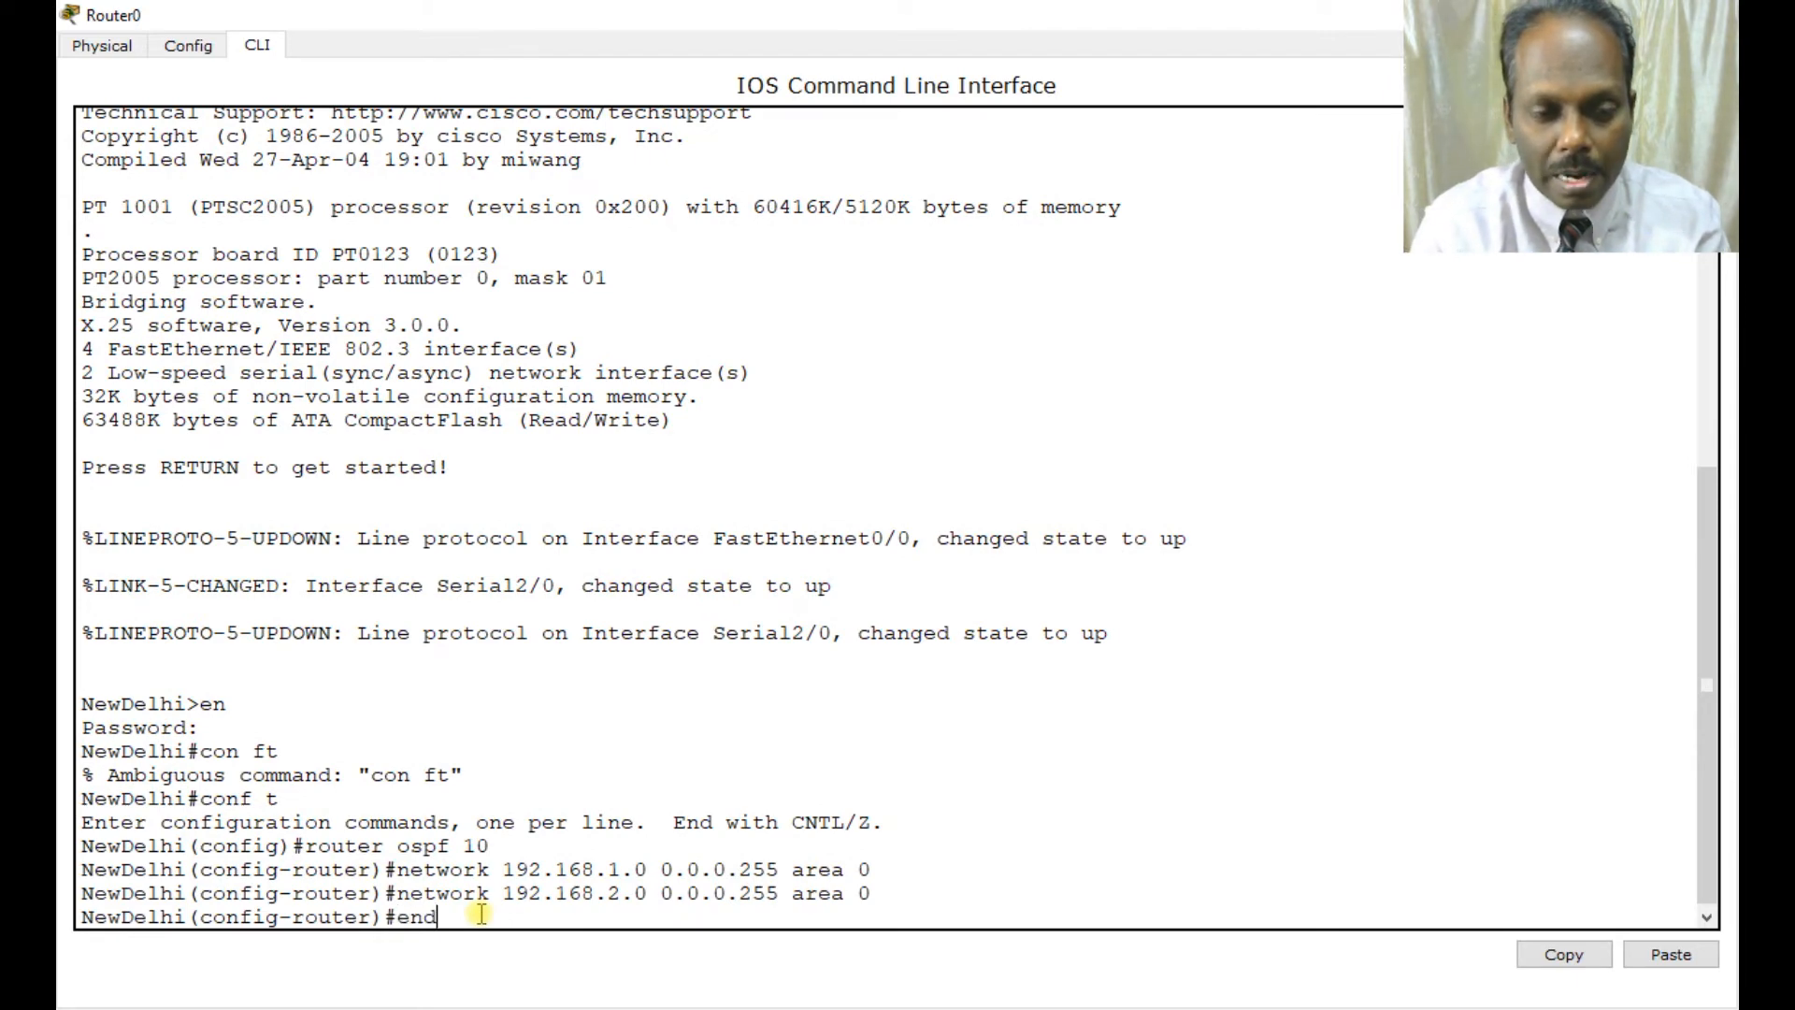
key(Return)
text(wr)
key(Return)
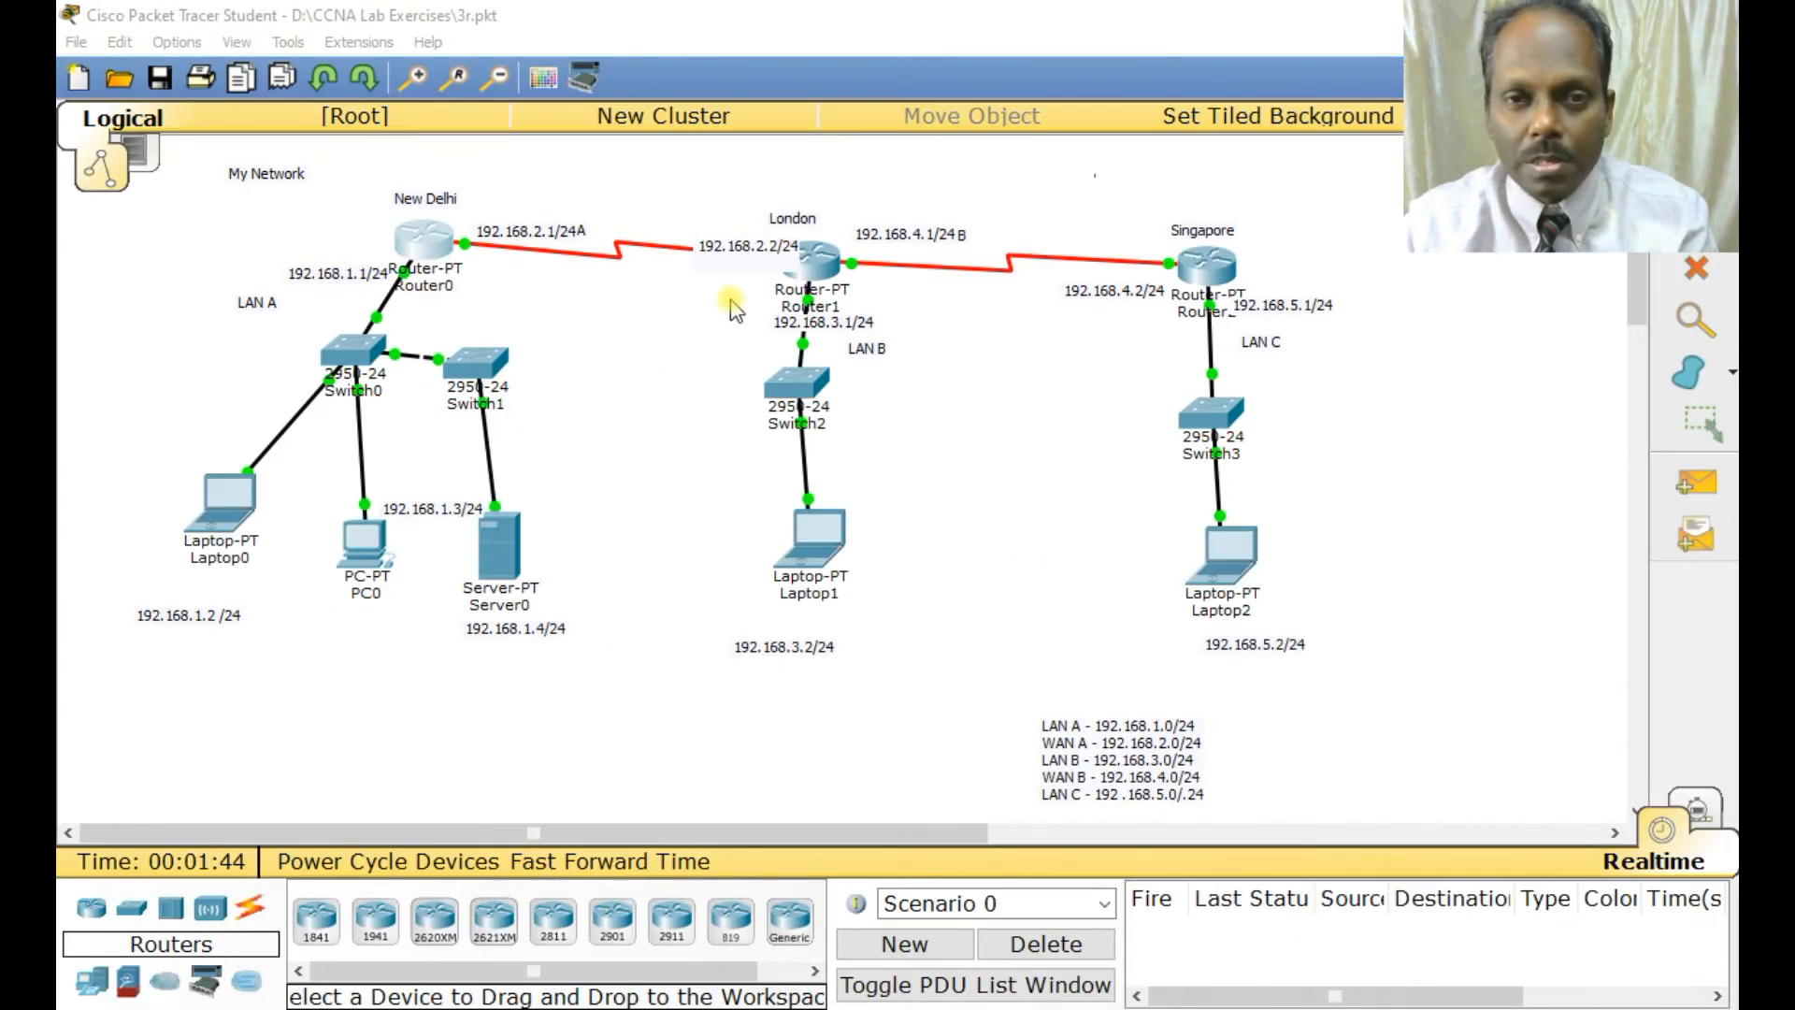
- Open the London router's command line in a maximized window, ready for input
click(826, 269)
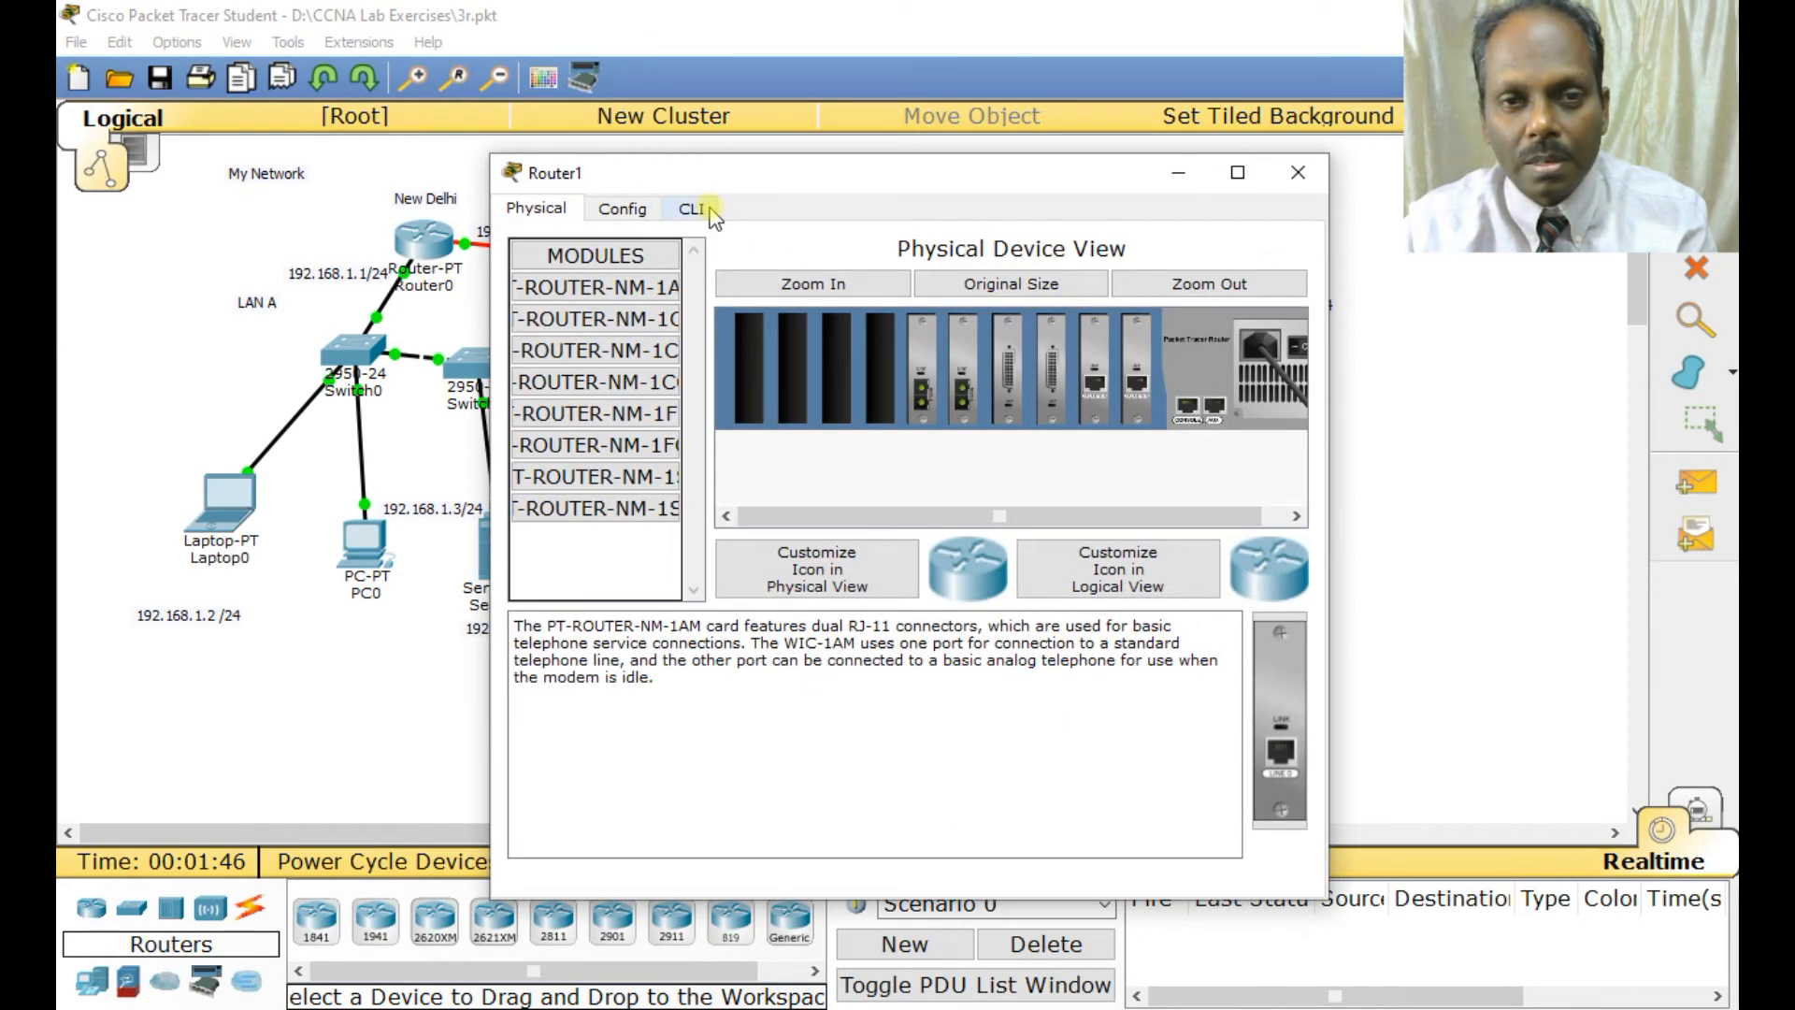
click(693, 210)
click(1239, 173)
click(1037, 422)
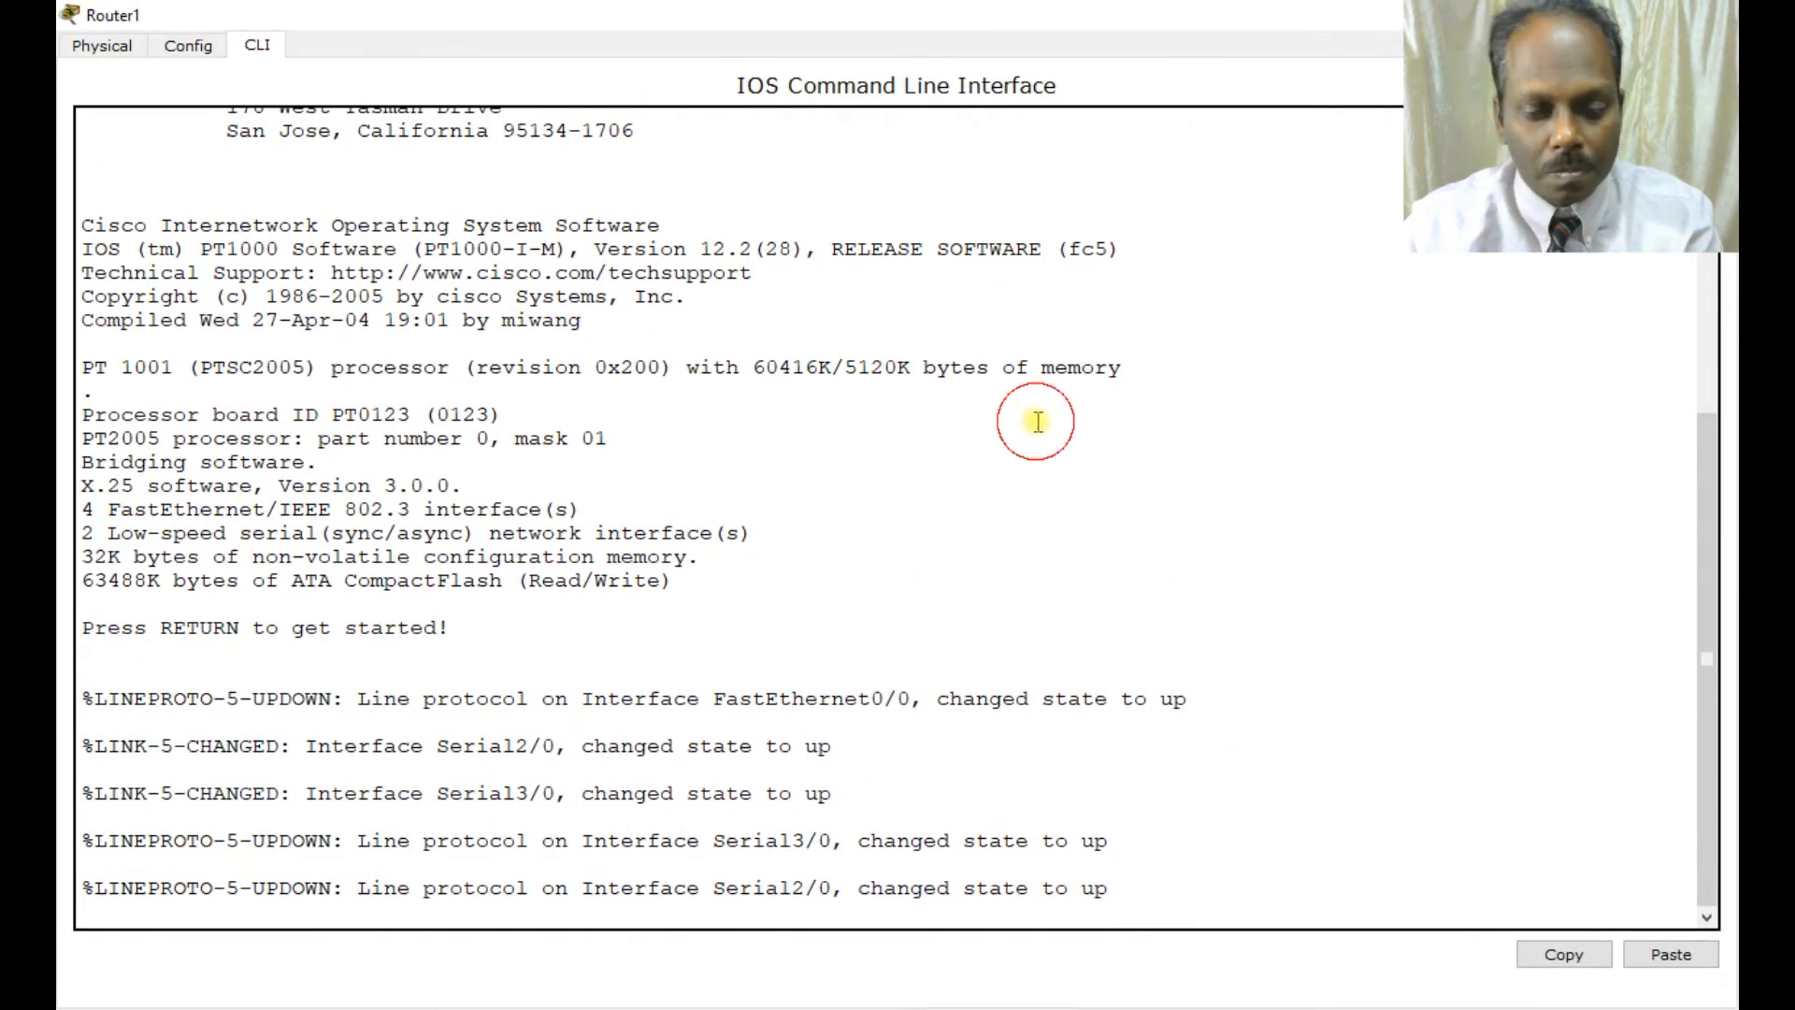
- Enter privileged mode on the London router with the enable password and go into global configuration mode
key(Return)
text(en)
key(Return)
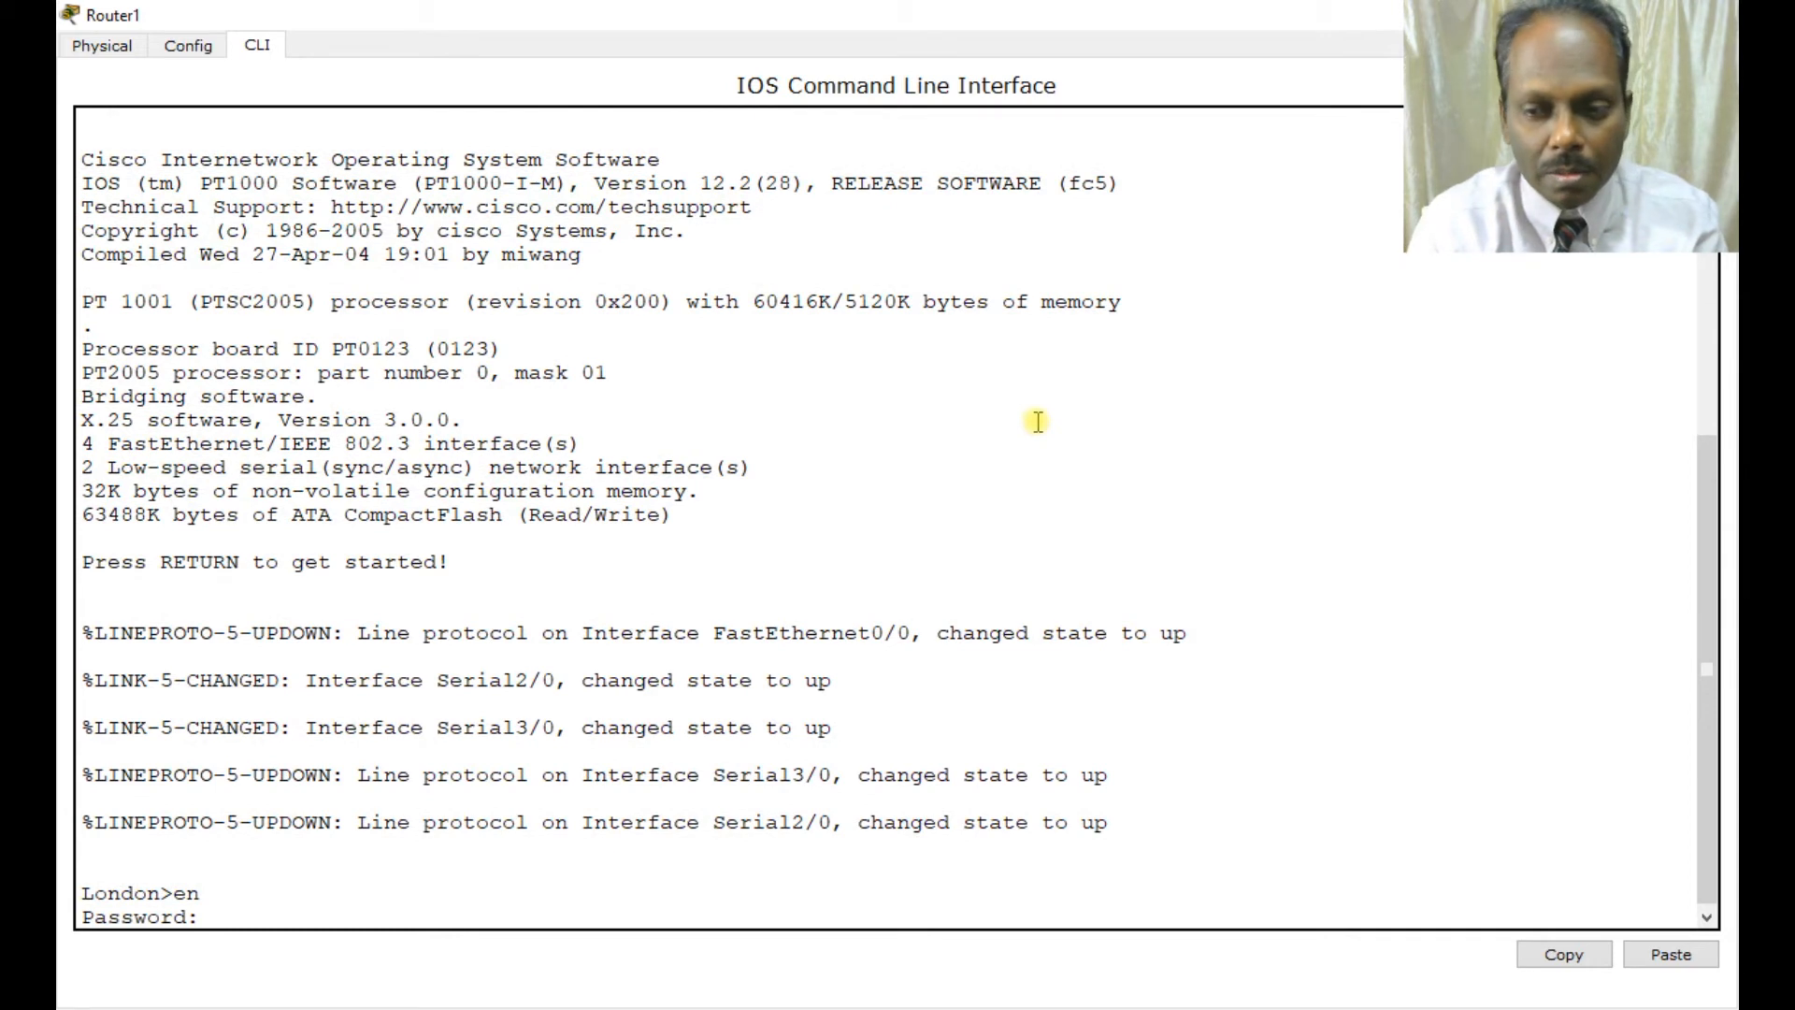
key(Return)
text(conf t)
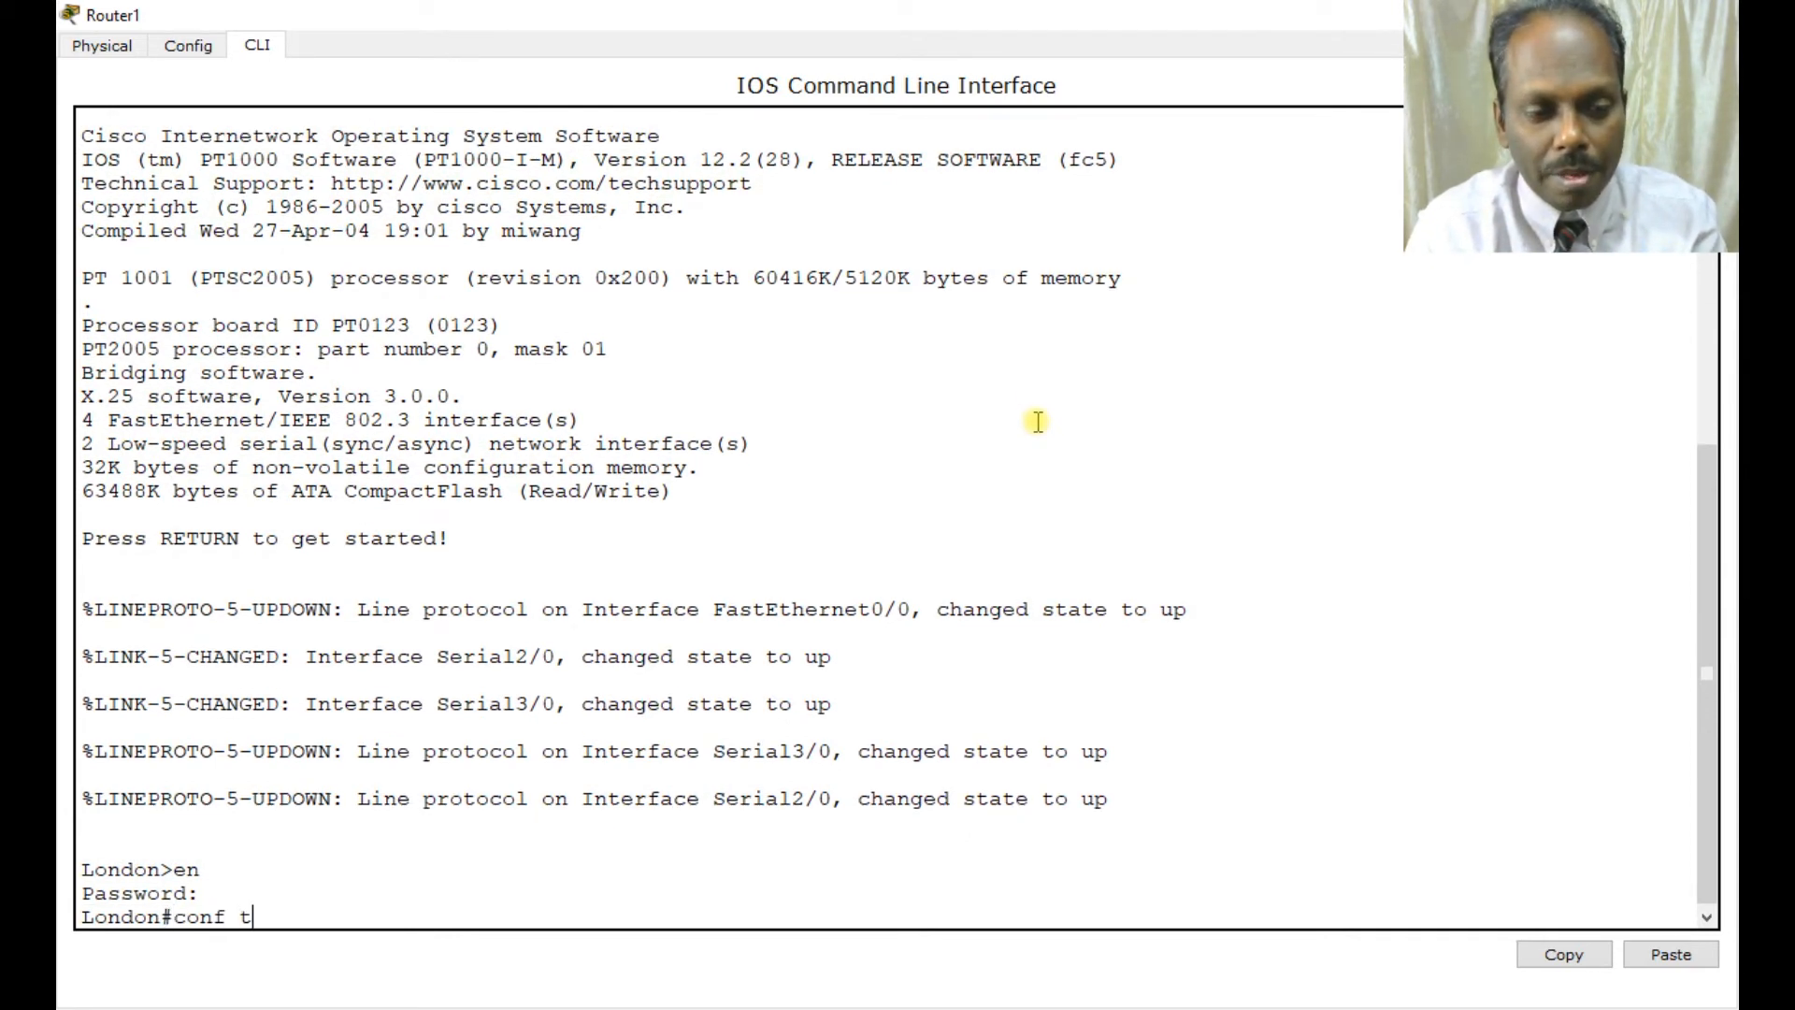
key(Return)
- Start OSPF routing with process ID 20 on the London router
text(rout)
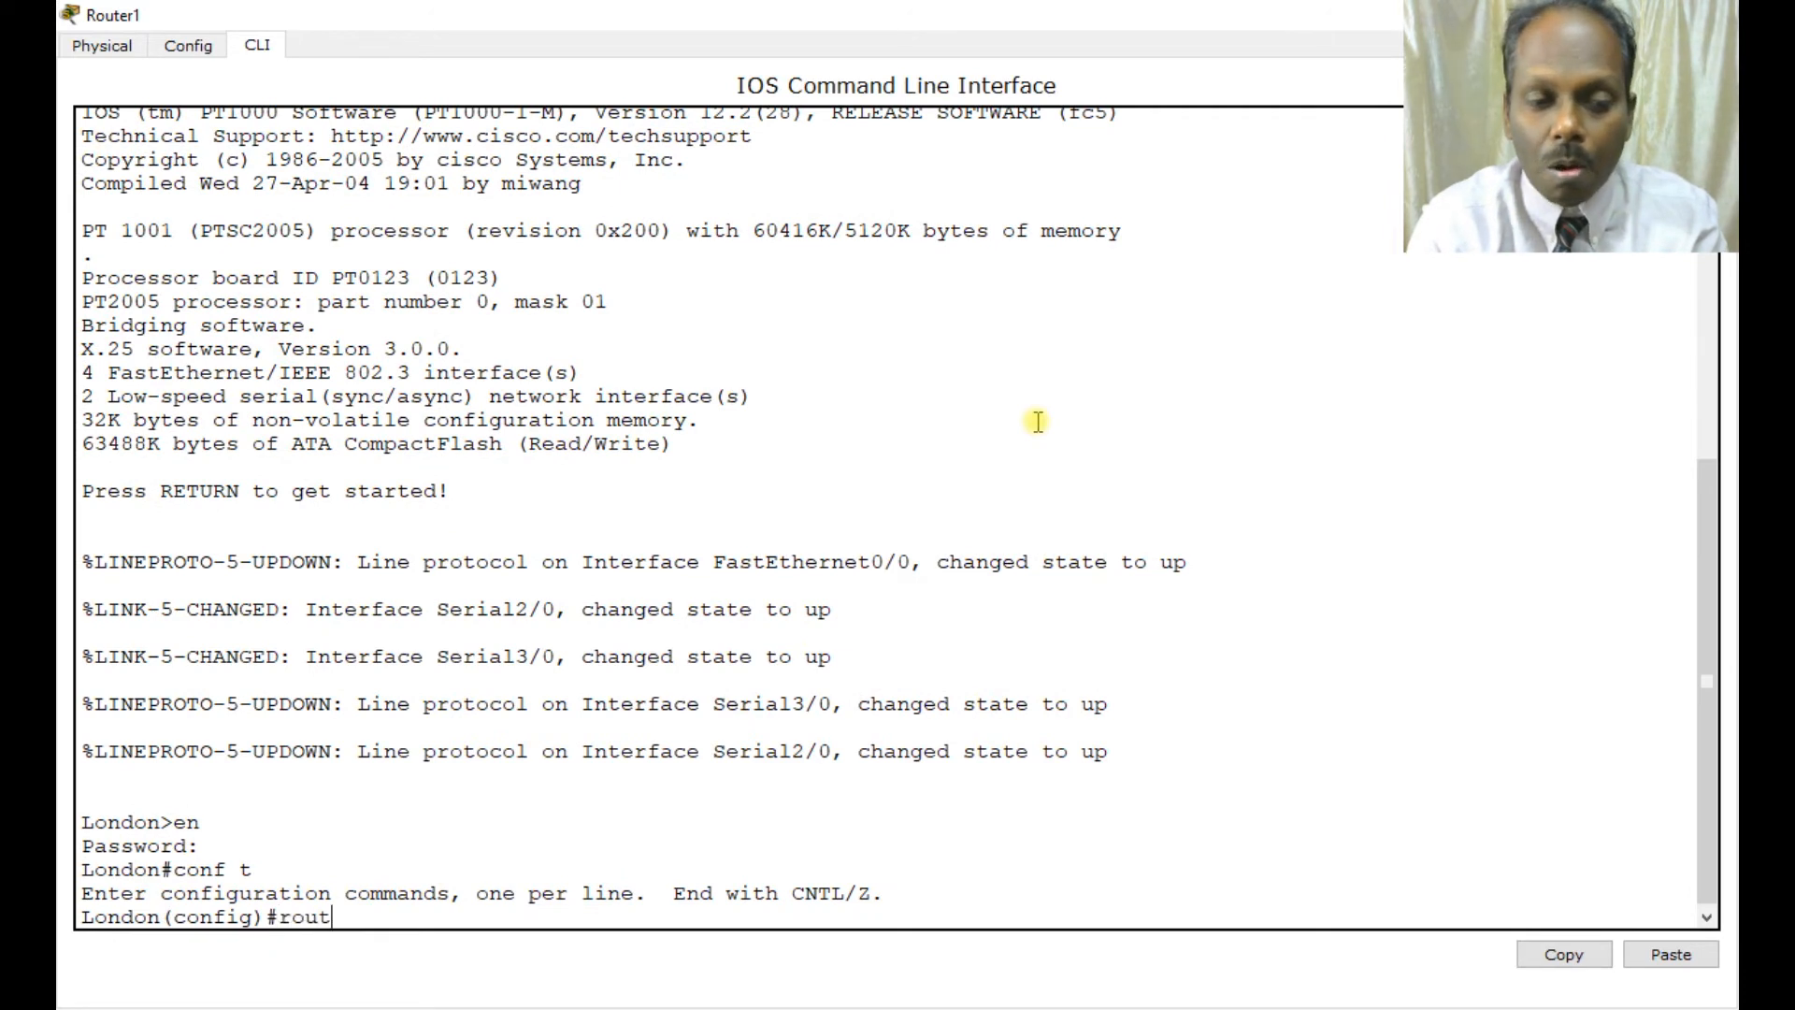
text(er ospf 20)
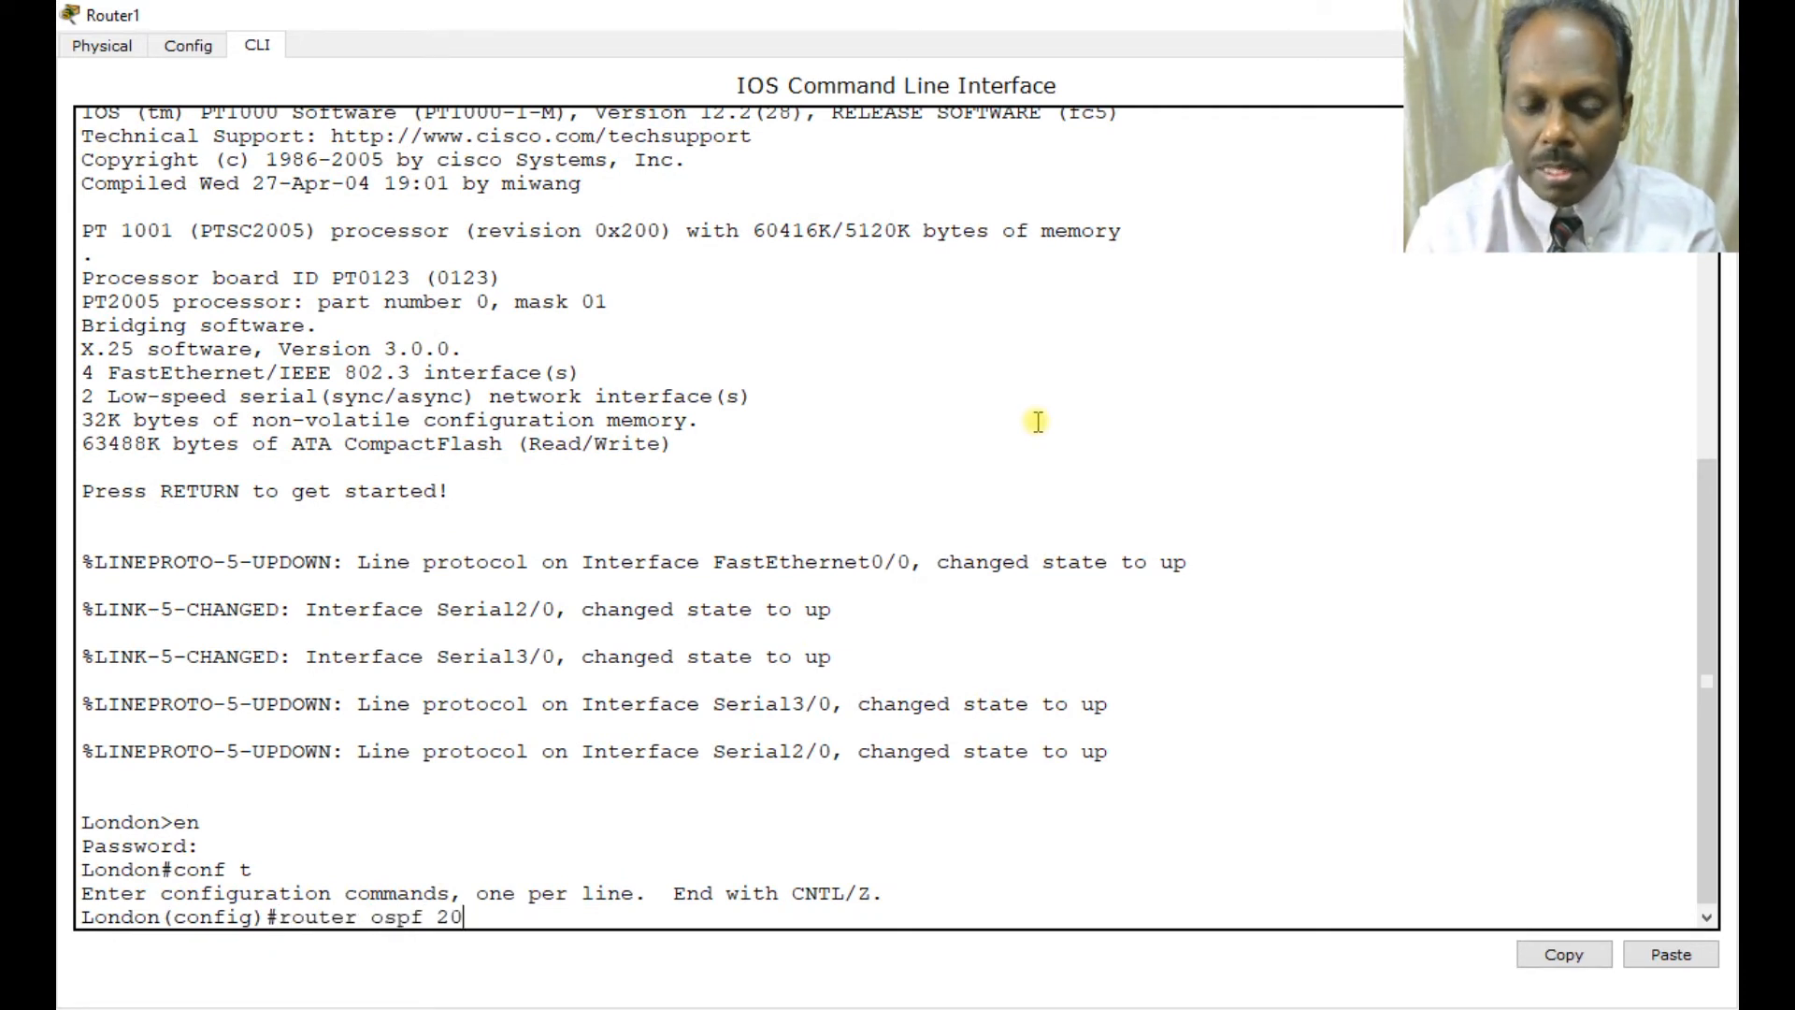
key(Return)
- Advertise network 192.168.2.0 with wildcard mask 0.0.0.255 in area 0 on the London router
text(netwro)
key(BackSpace)
key(BackSpace)
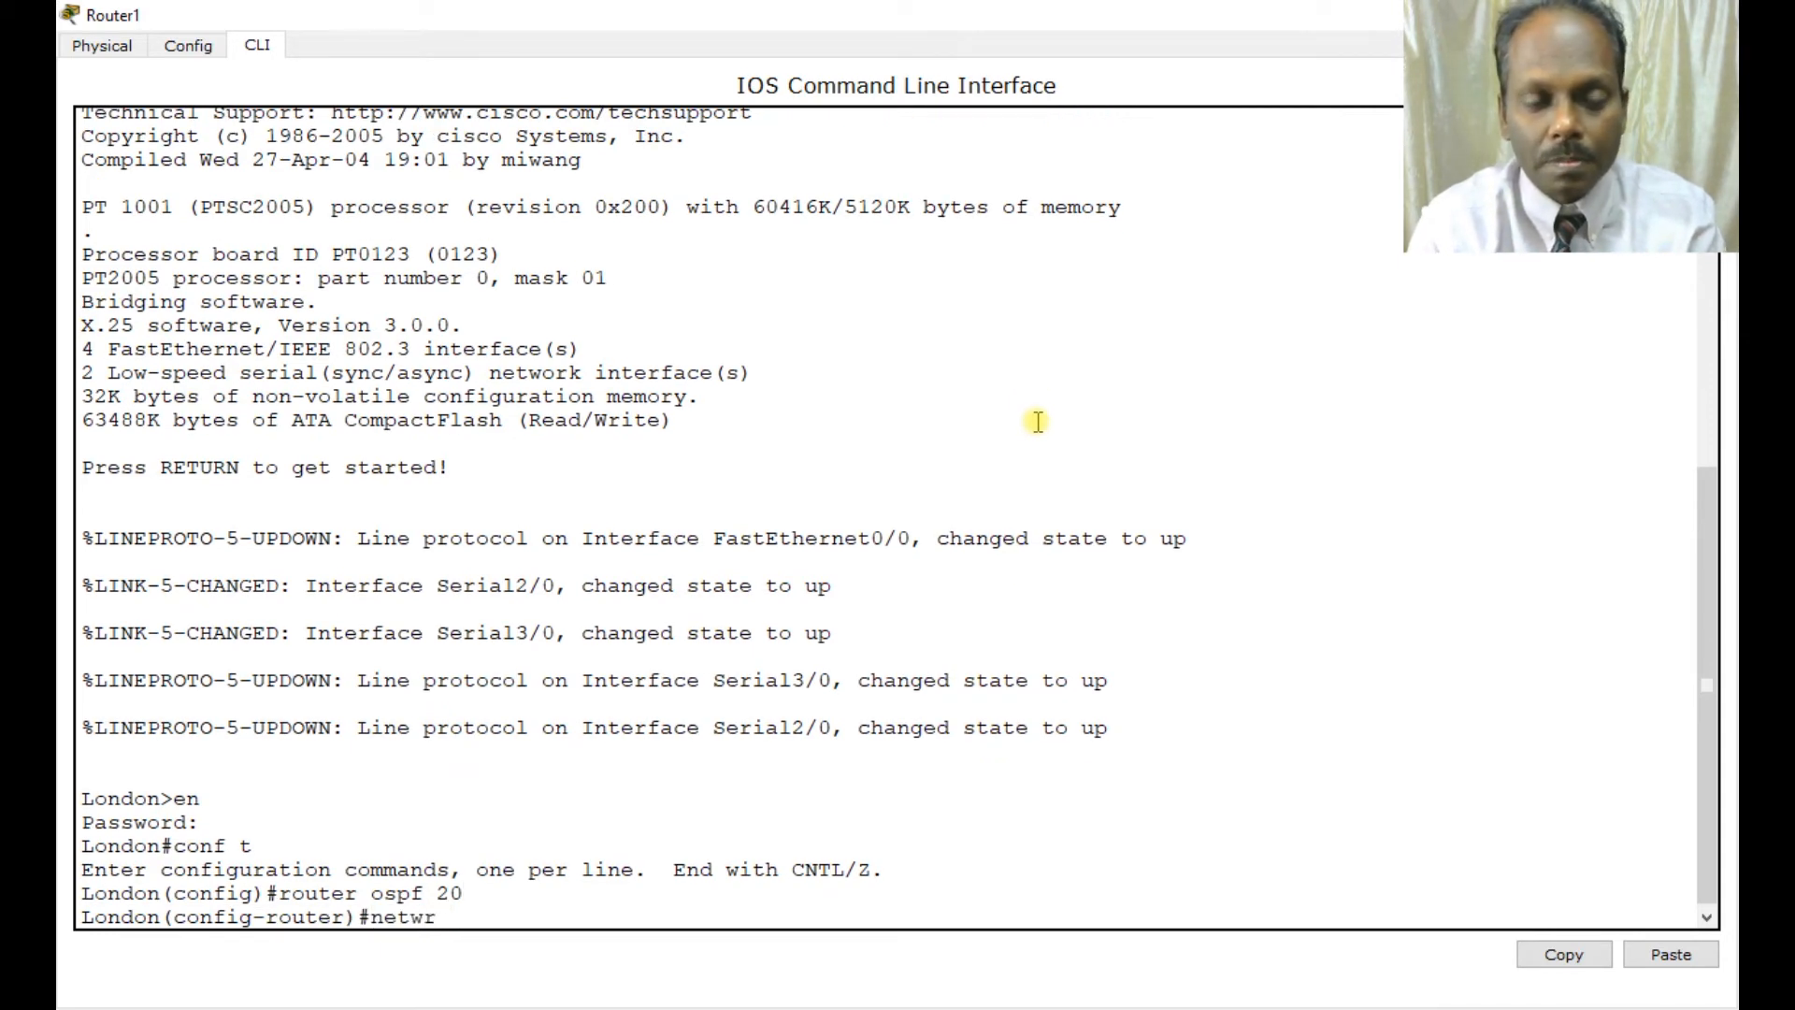
text(rk 192.1)
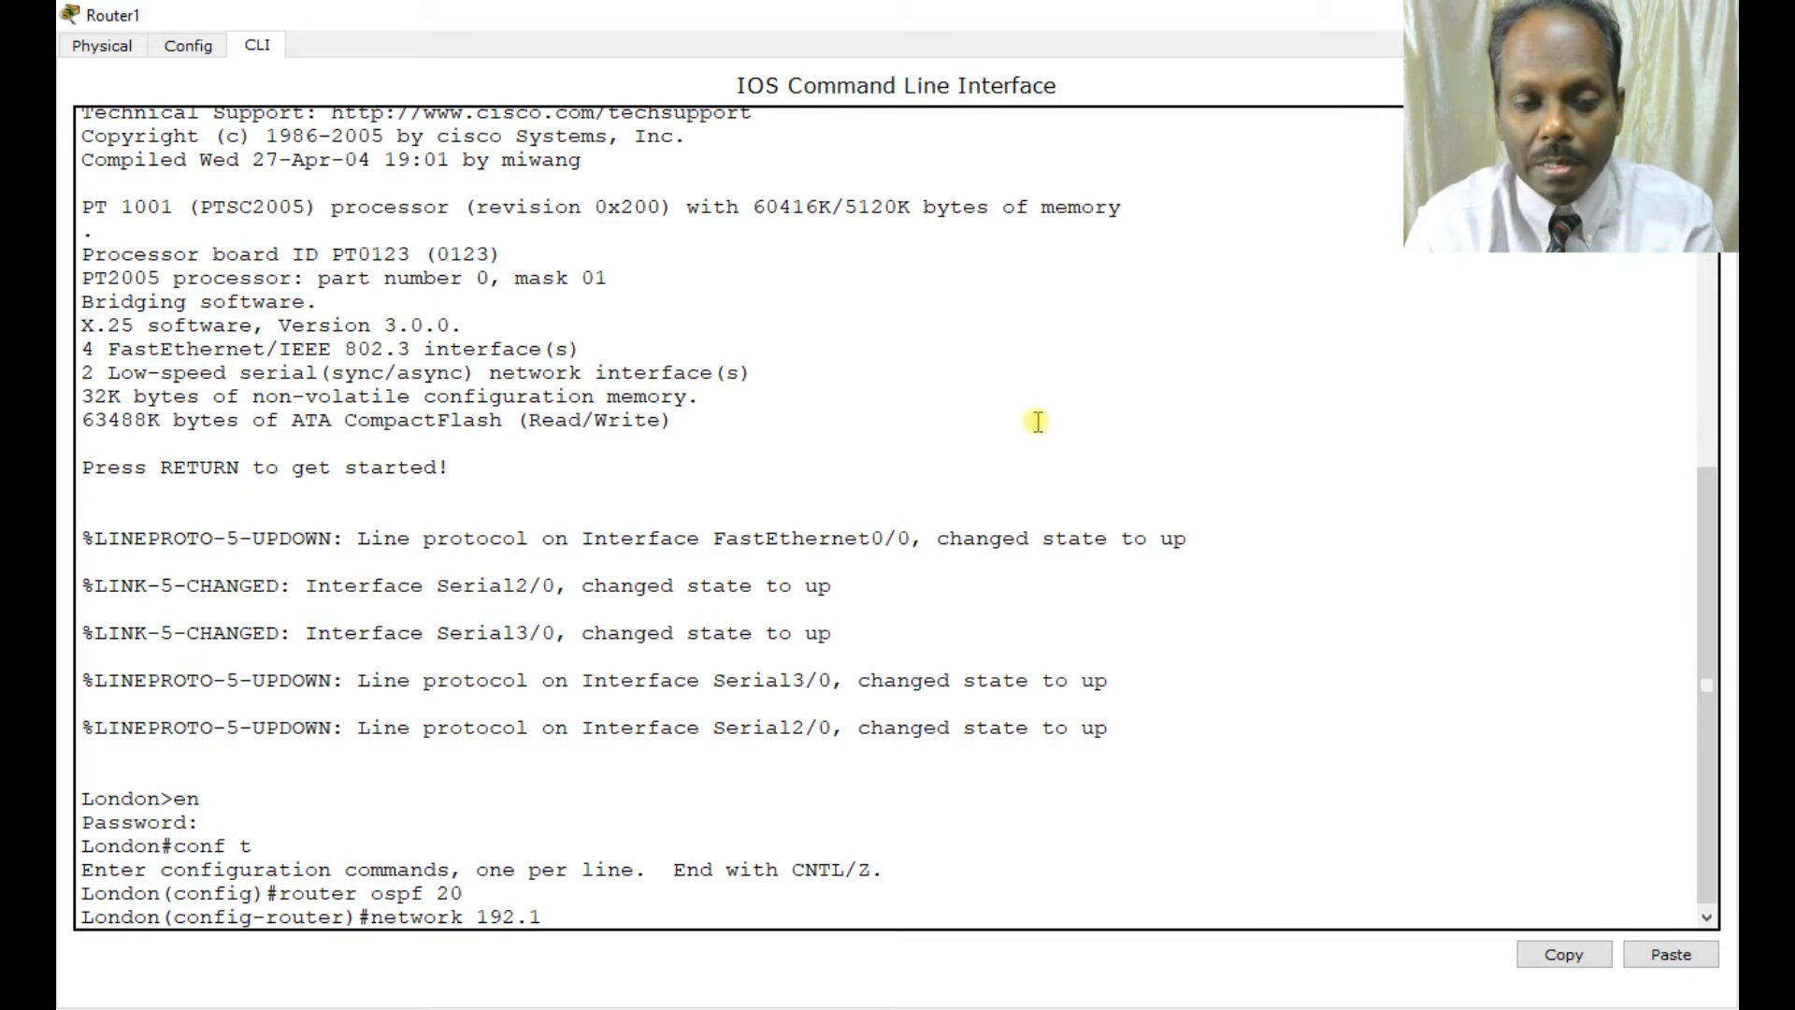
text(68.2.)
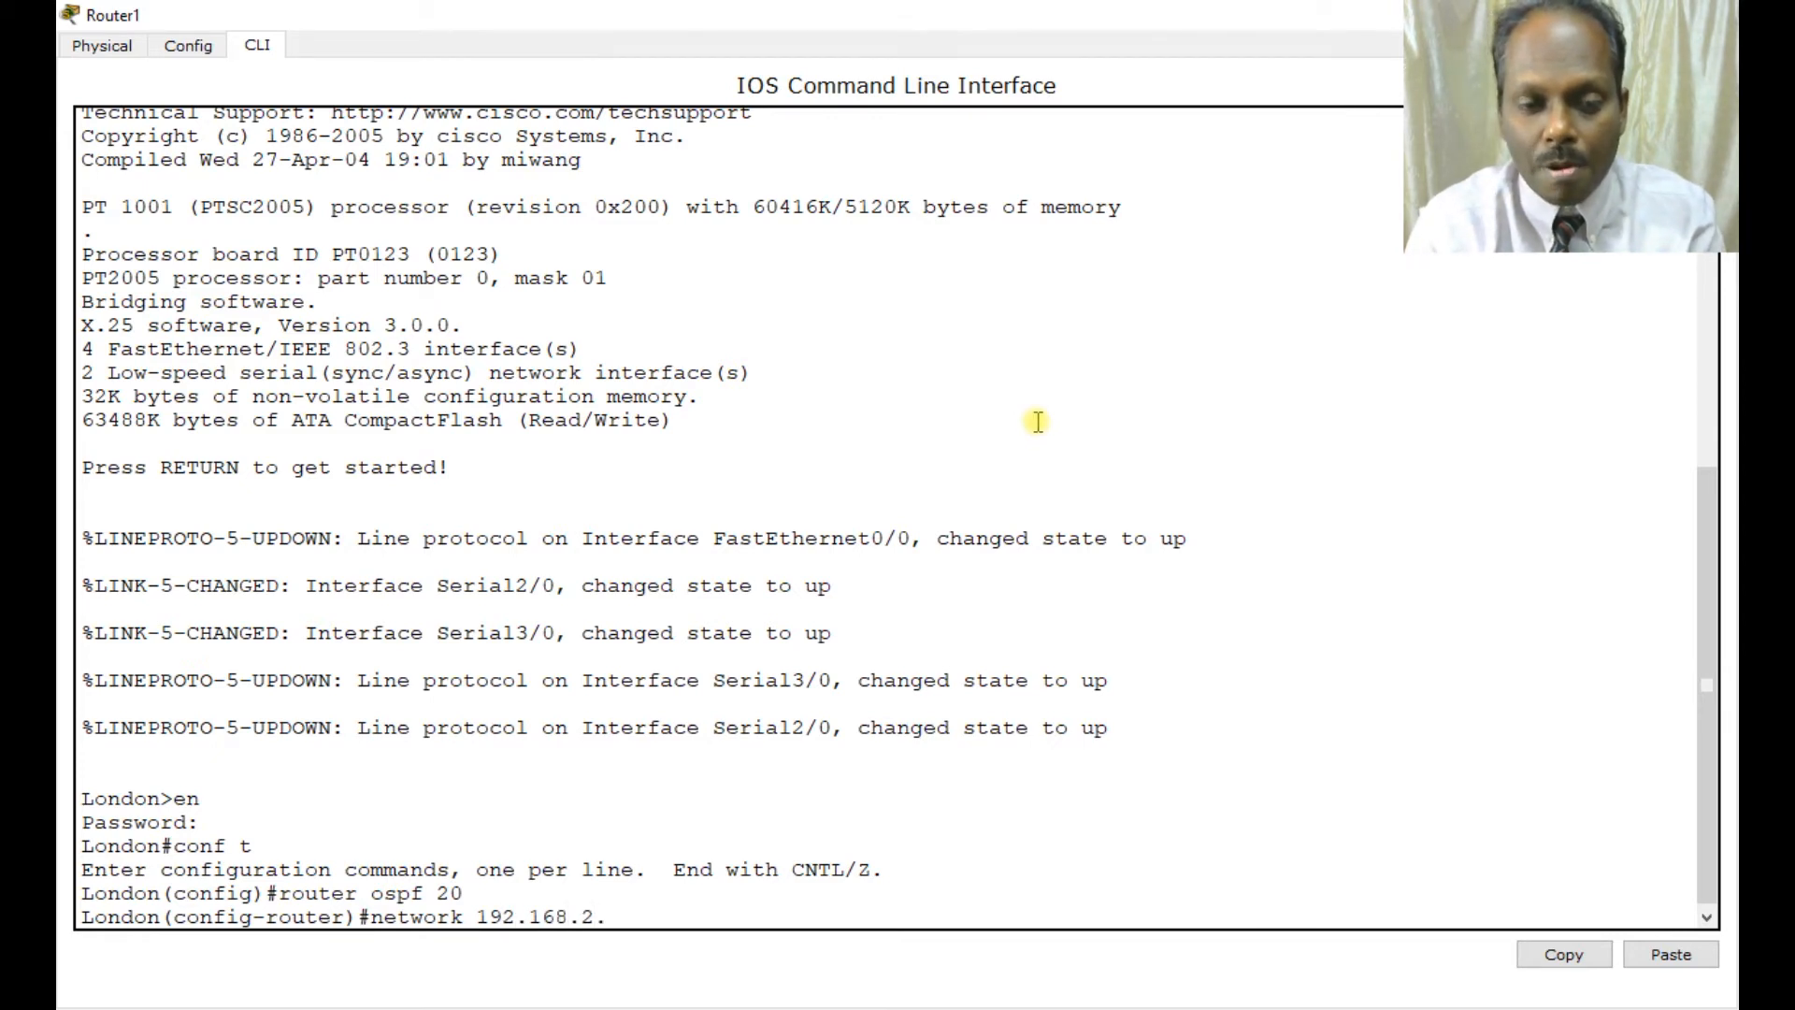
text(0 0.0.0.255)
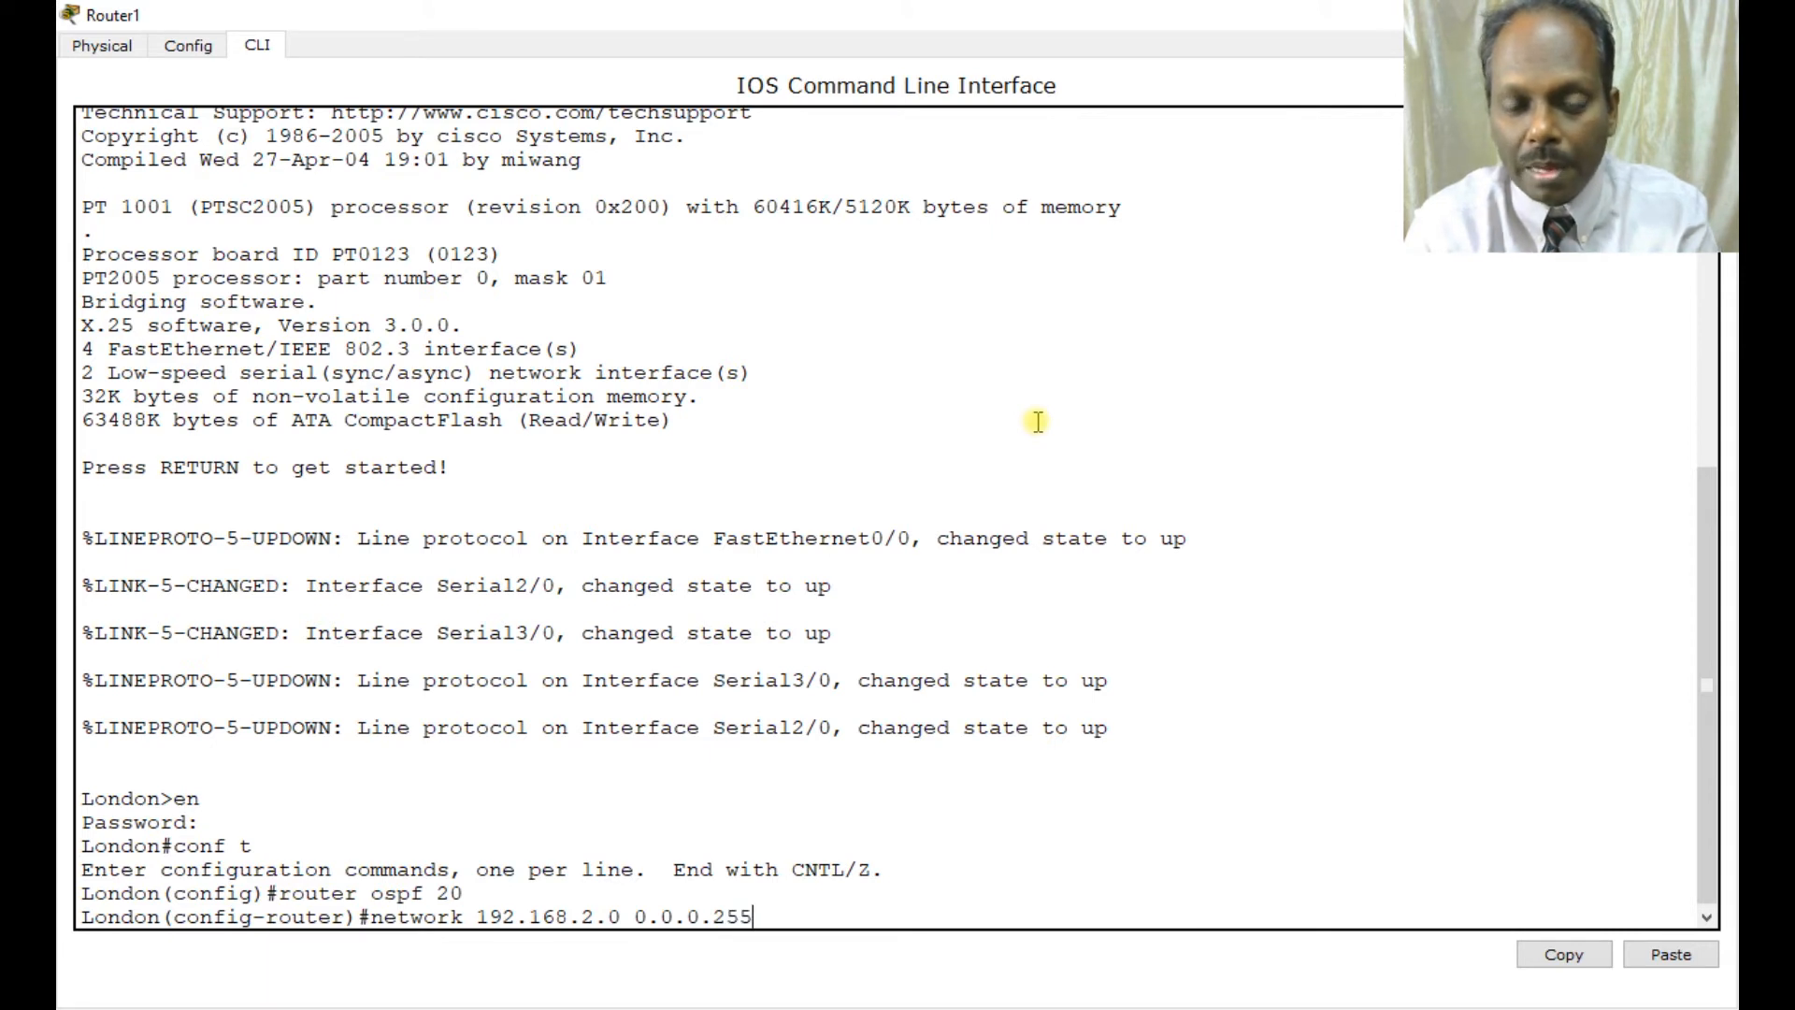
text( area 0)
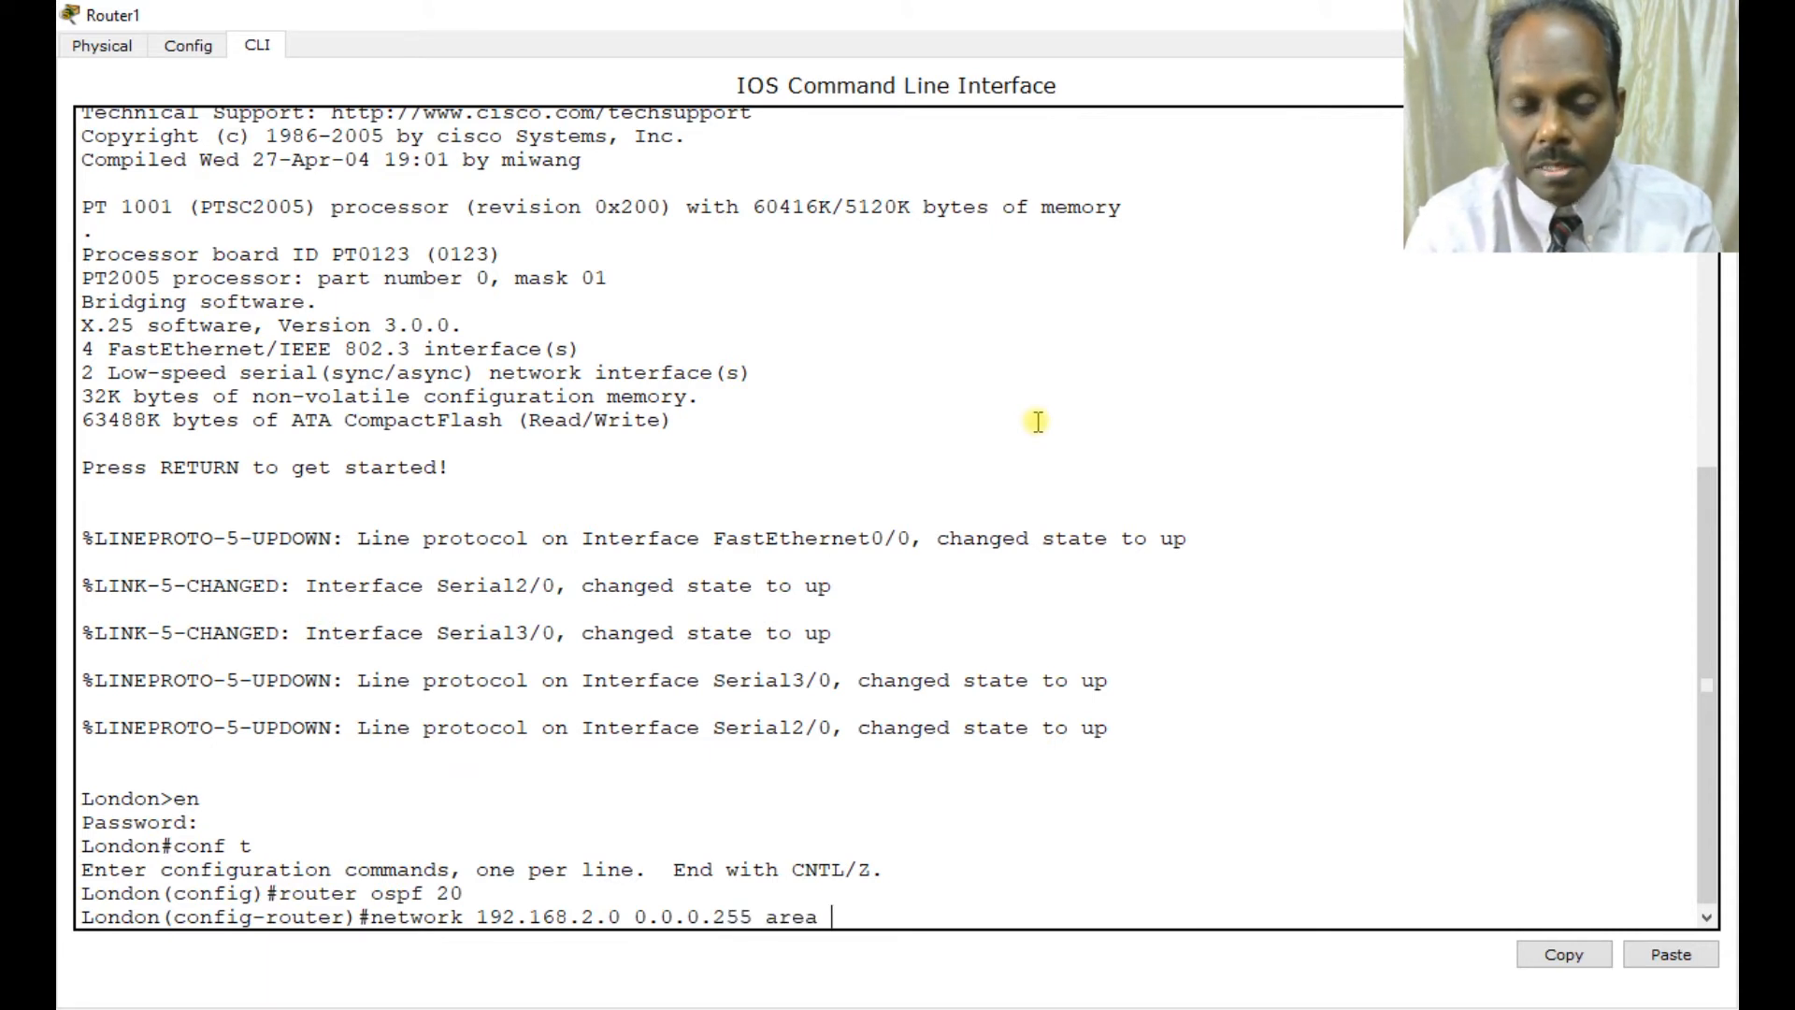
key(Return)
- Advertise network 192.168.3.0 with wildcard mask 0.0.0.255 in area 0 on the London router
key(Up)
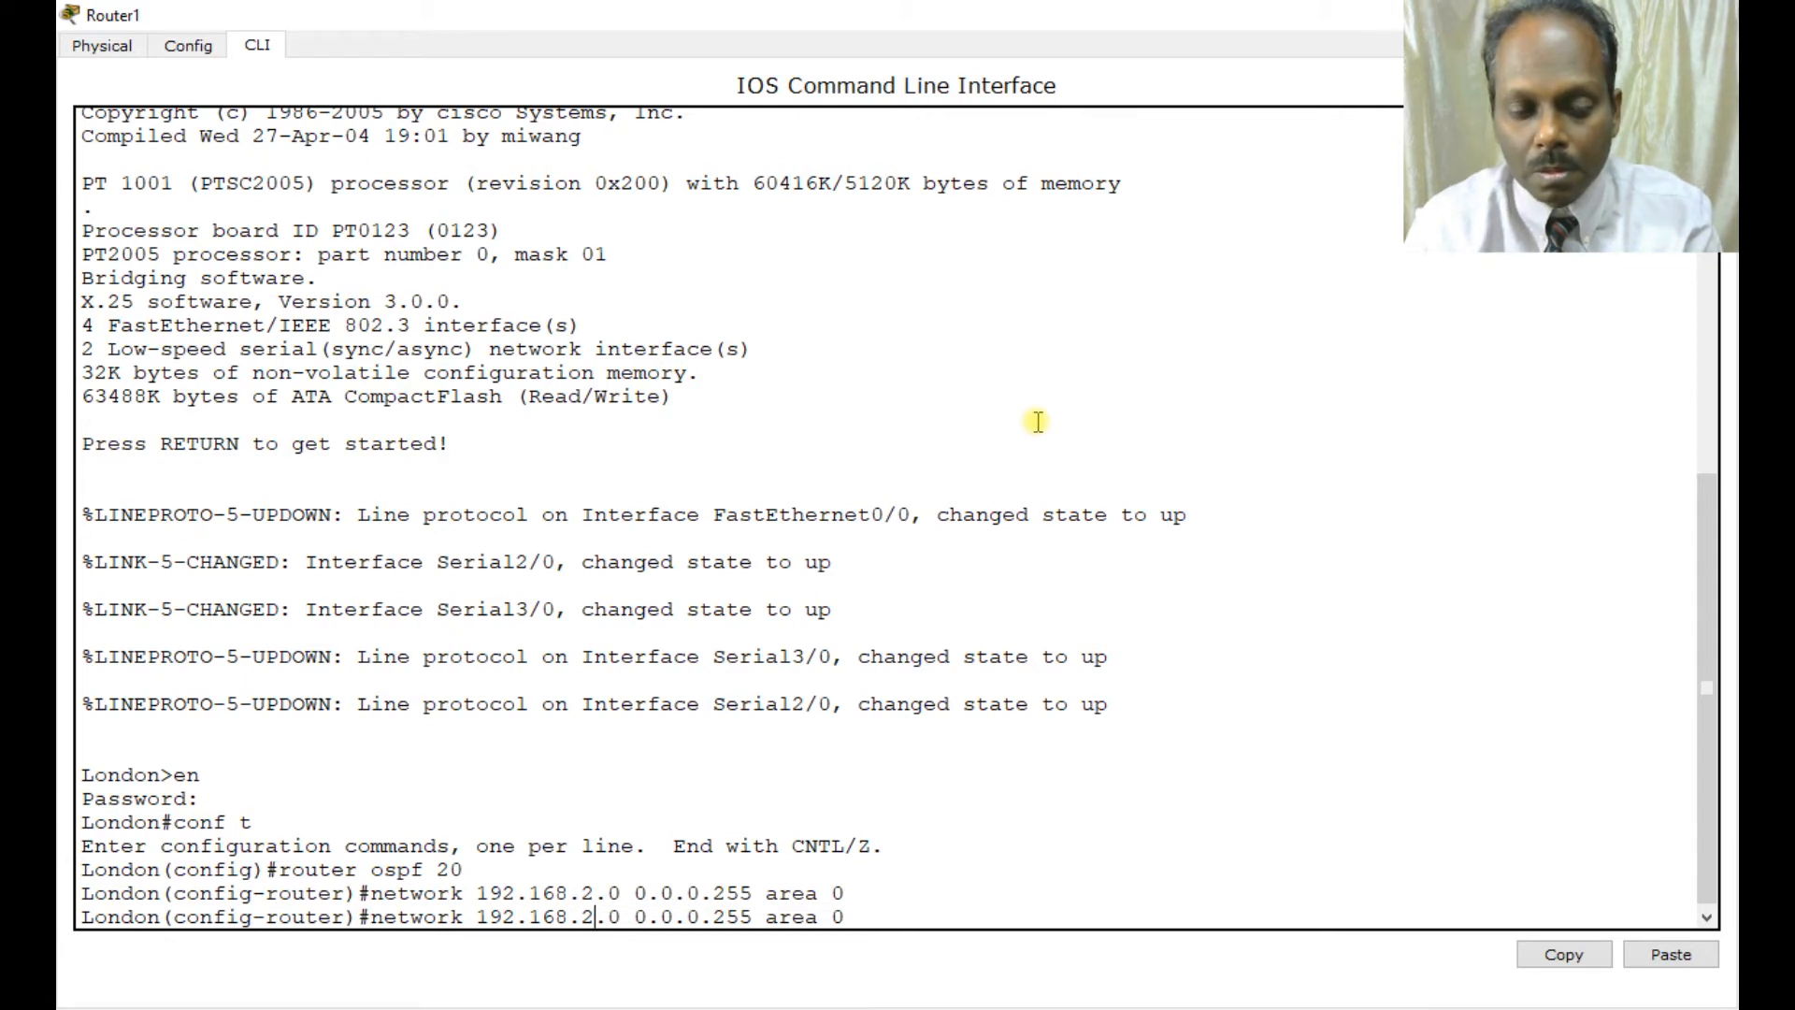
key(Left)
key(Left)
key(Left)
key(Left)
key(Left)
key(Left)
key(Left)
key(Left)
key(Left)
key(Left)
key(Left)
key(Left)
key(Left)
key(Left)
key(Left)
key(Left)
key(Left)
key(Left)
key(Left)
key(BackSpace)
text(3)
key(Return)
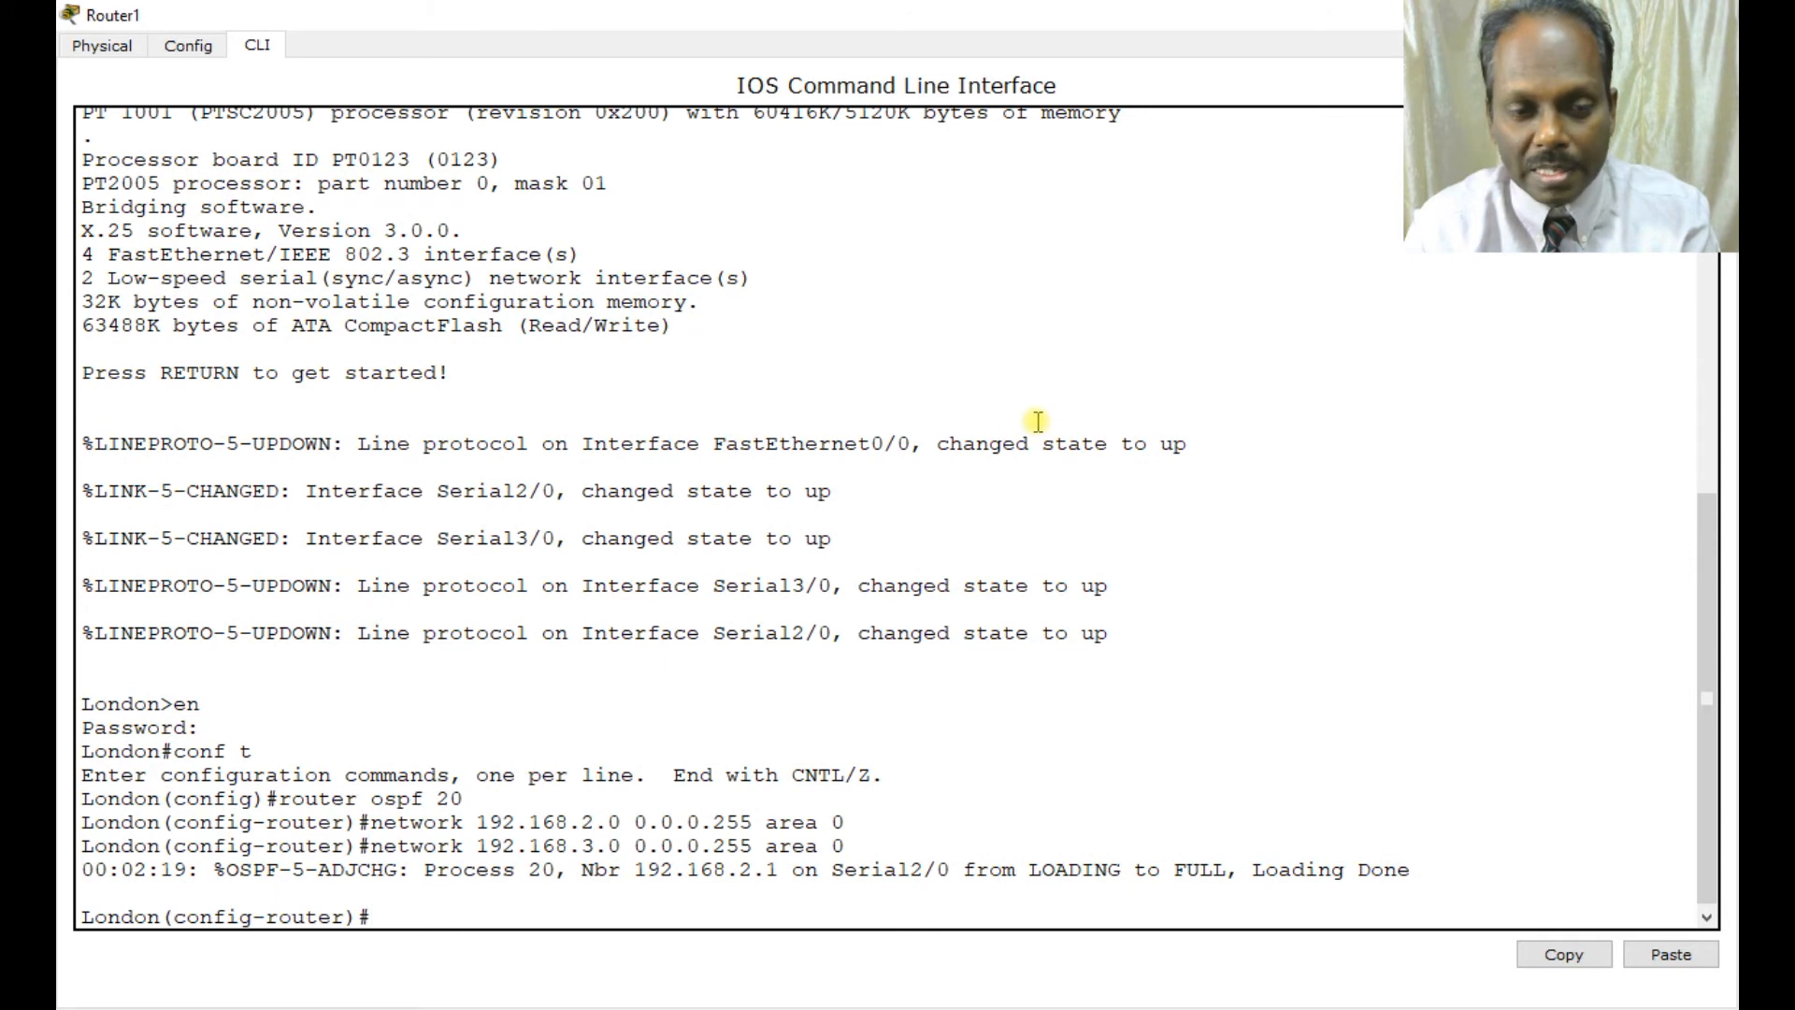
- Advertise network 192.168.4.0 with wildcard mask 0.0.0.255 in area 0 on the London router
key(Up)
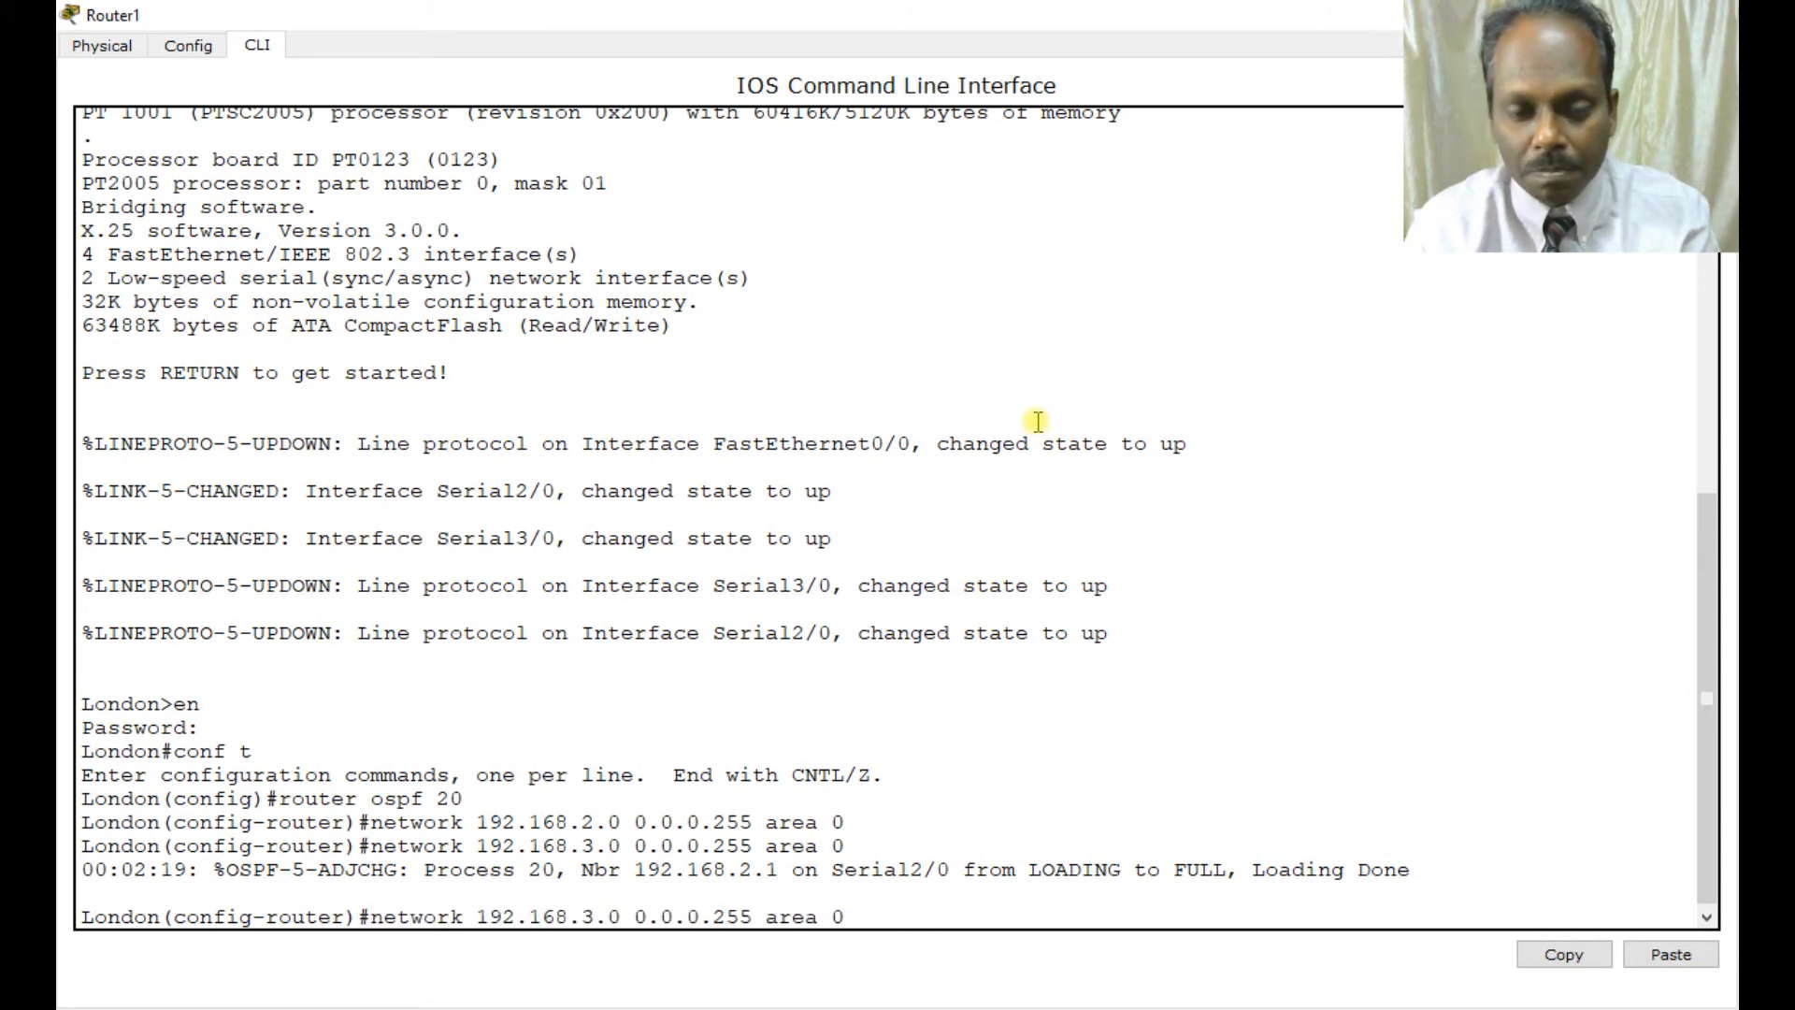
key(Left)
key(Left)
key(Left)
key(Left)
key(Left)
key(Left)
key(Left)
key(Left)
key(Left)
key(Left)
key(Left)
key(Left)
key(Left)
key(Left)
key(Left)
key(Left)
key(Left)
key(Left)
key(Left)
key(BackSpace)
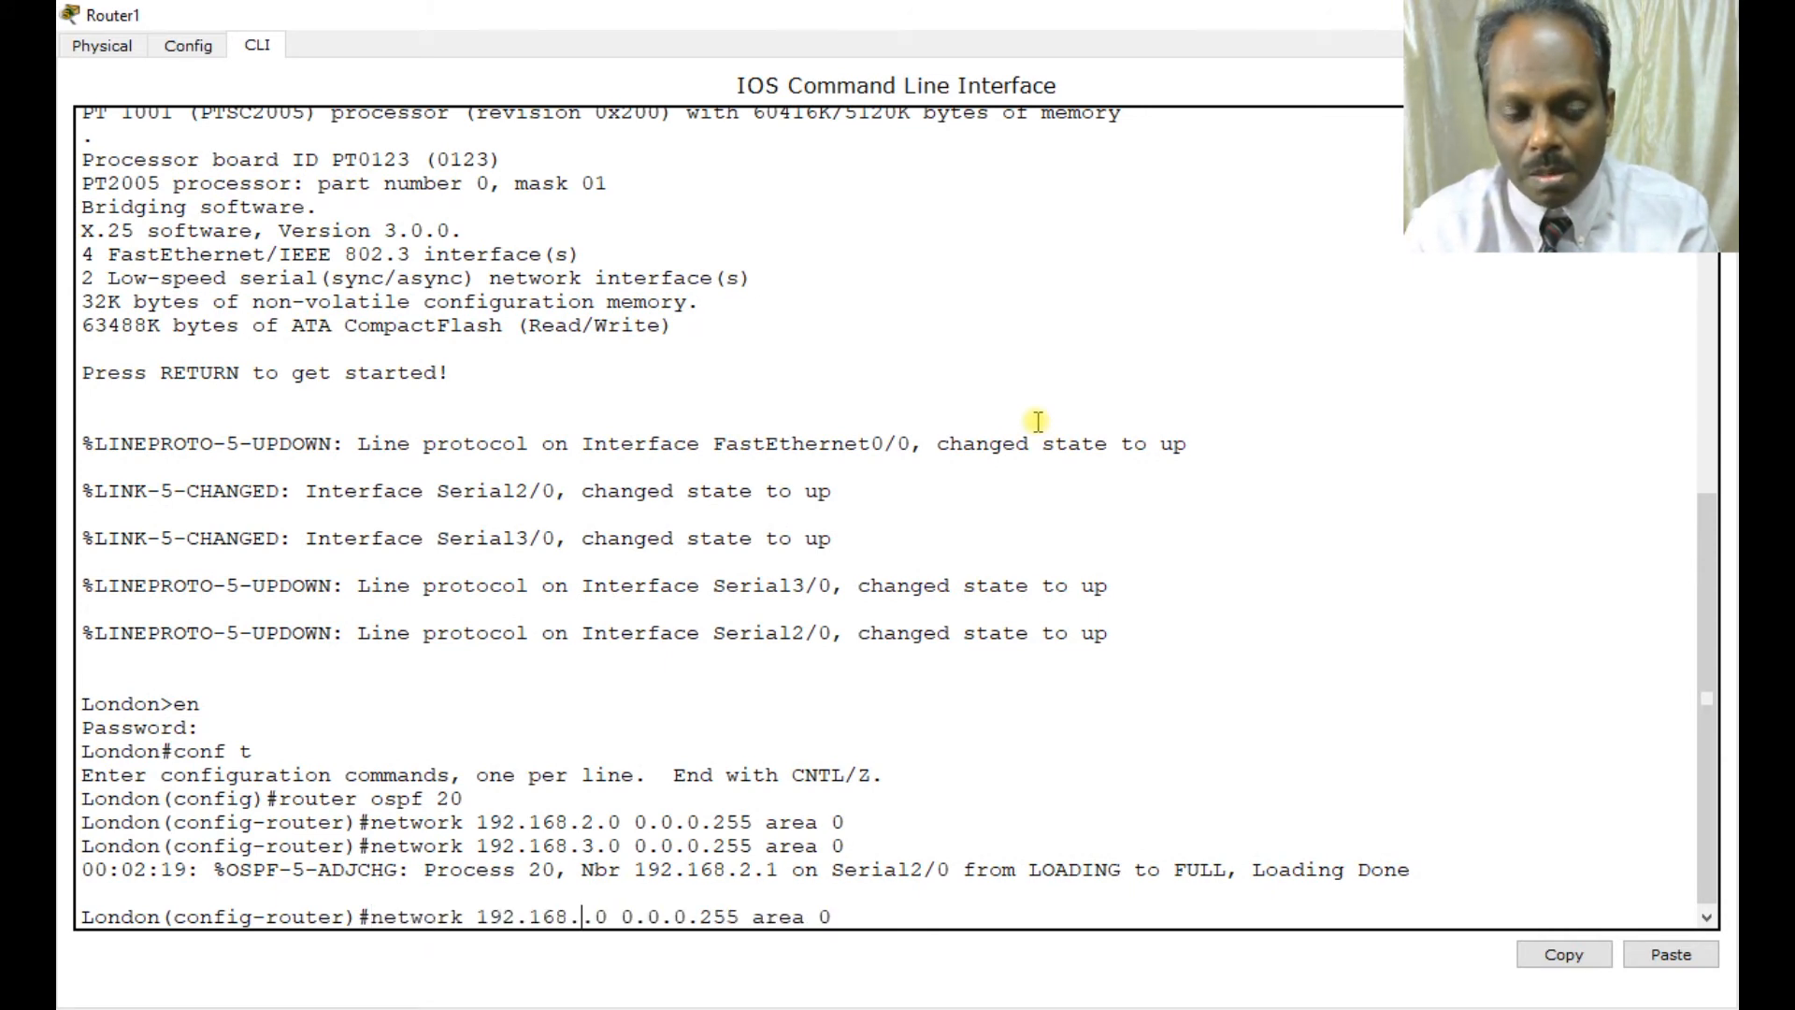
text(4)
key(Return)
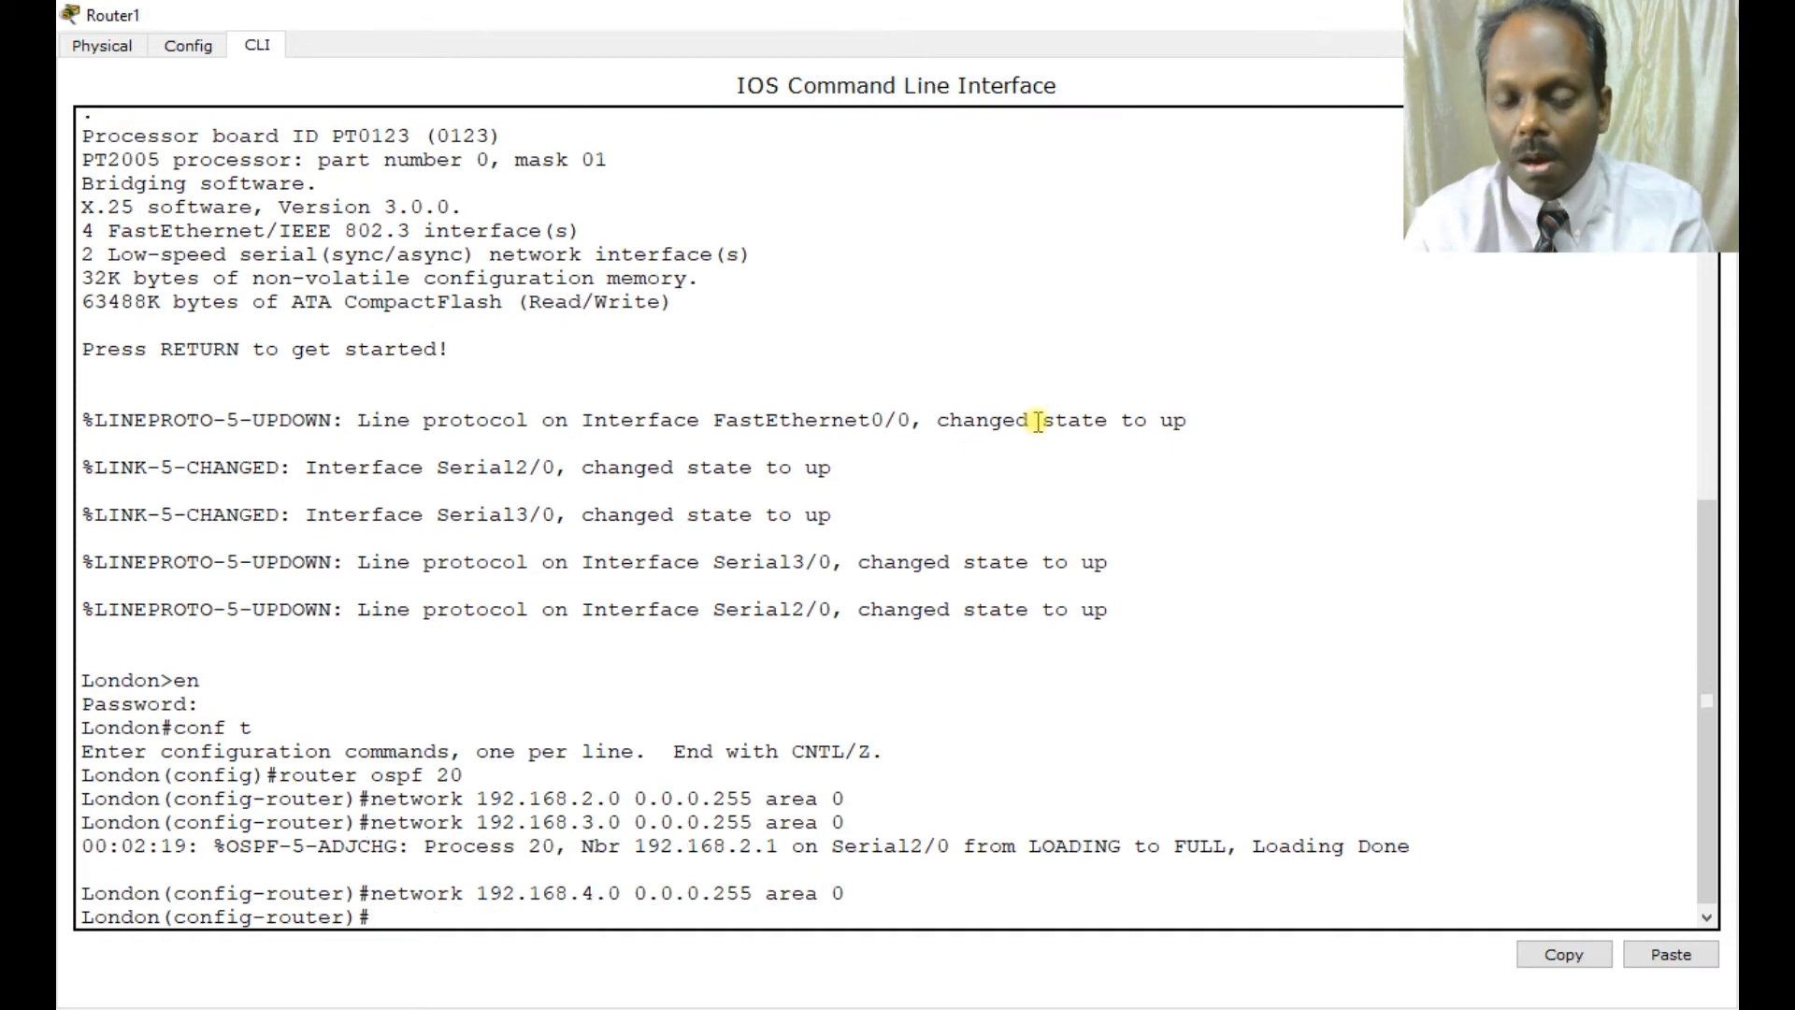
- Leave configuration mode on the London router and save its running configuration
key(Return)
text(end)
key(Return)
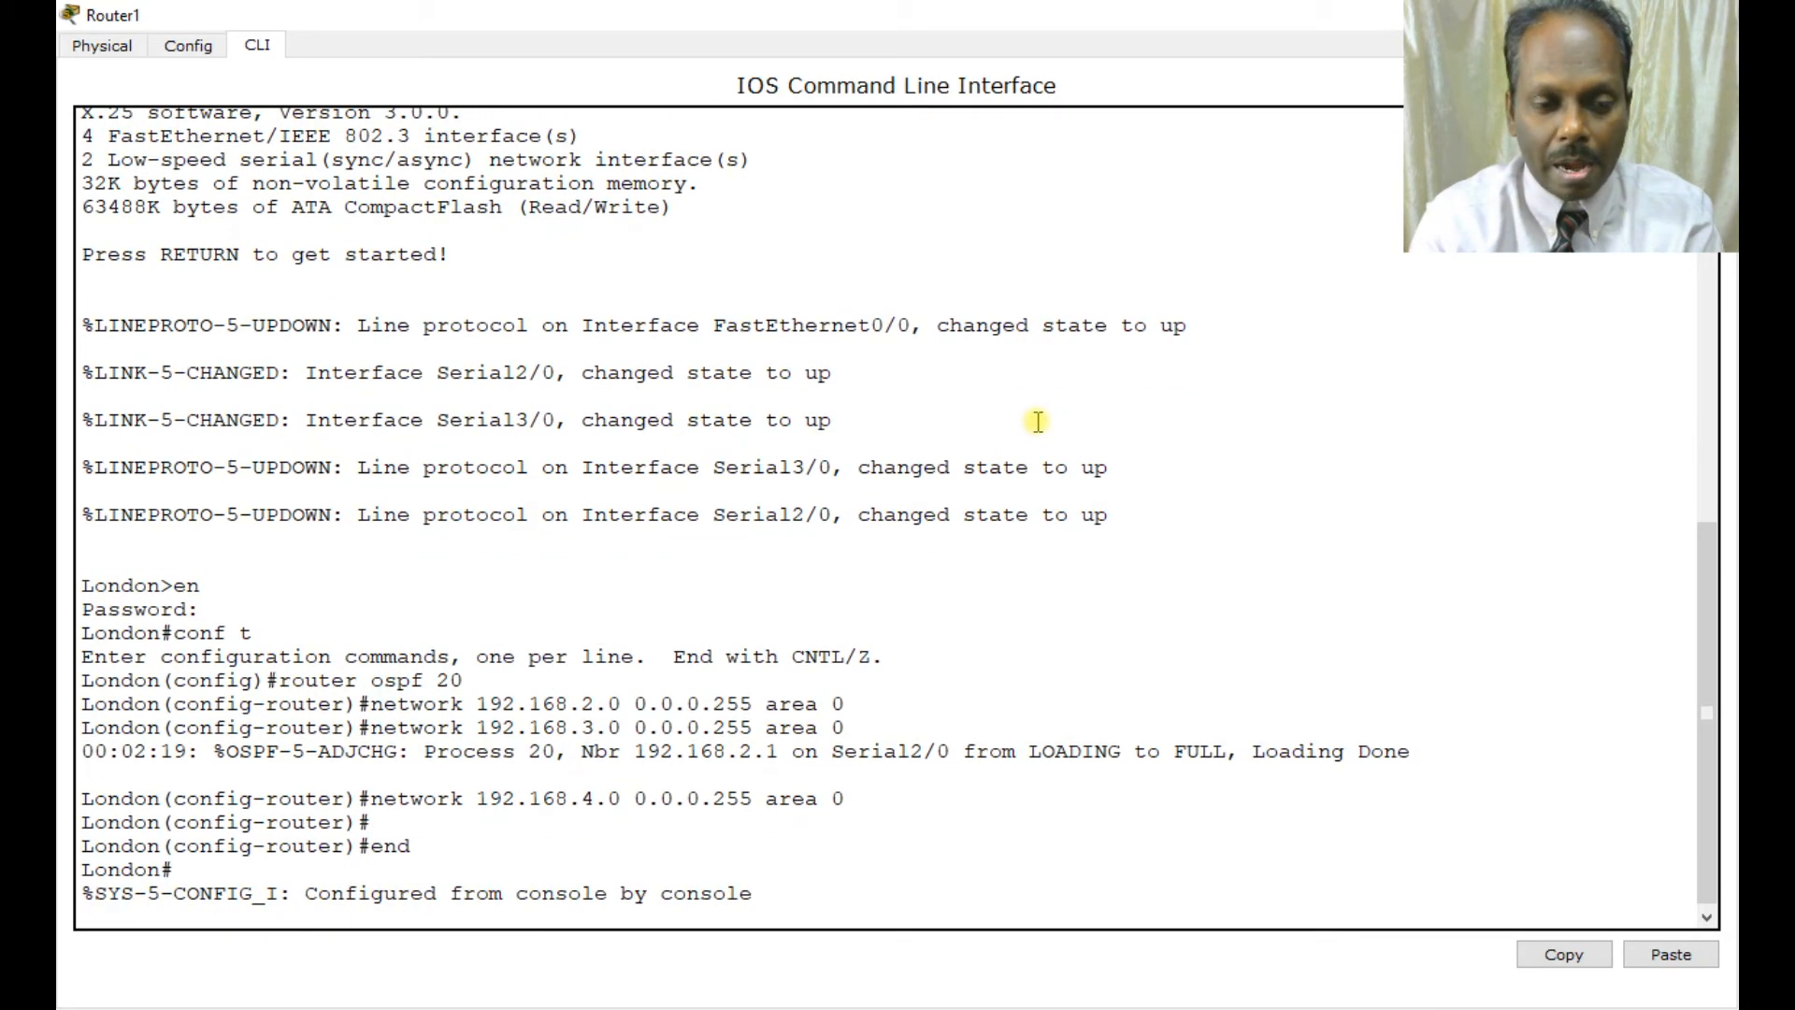
text(wor)
key(Return)
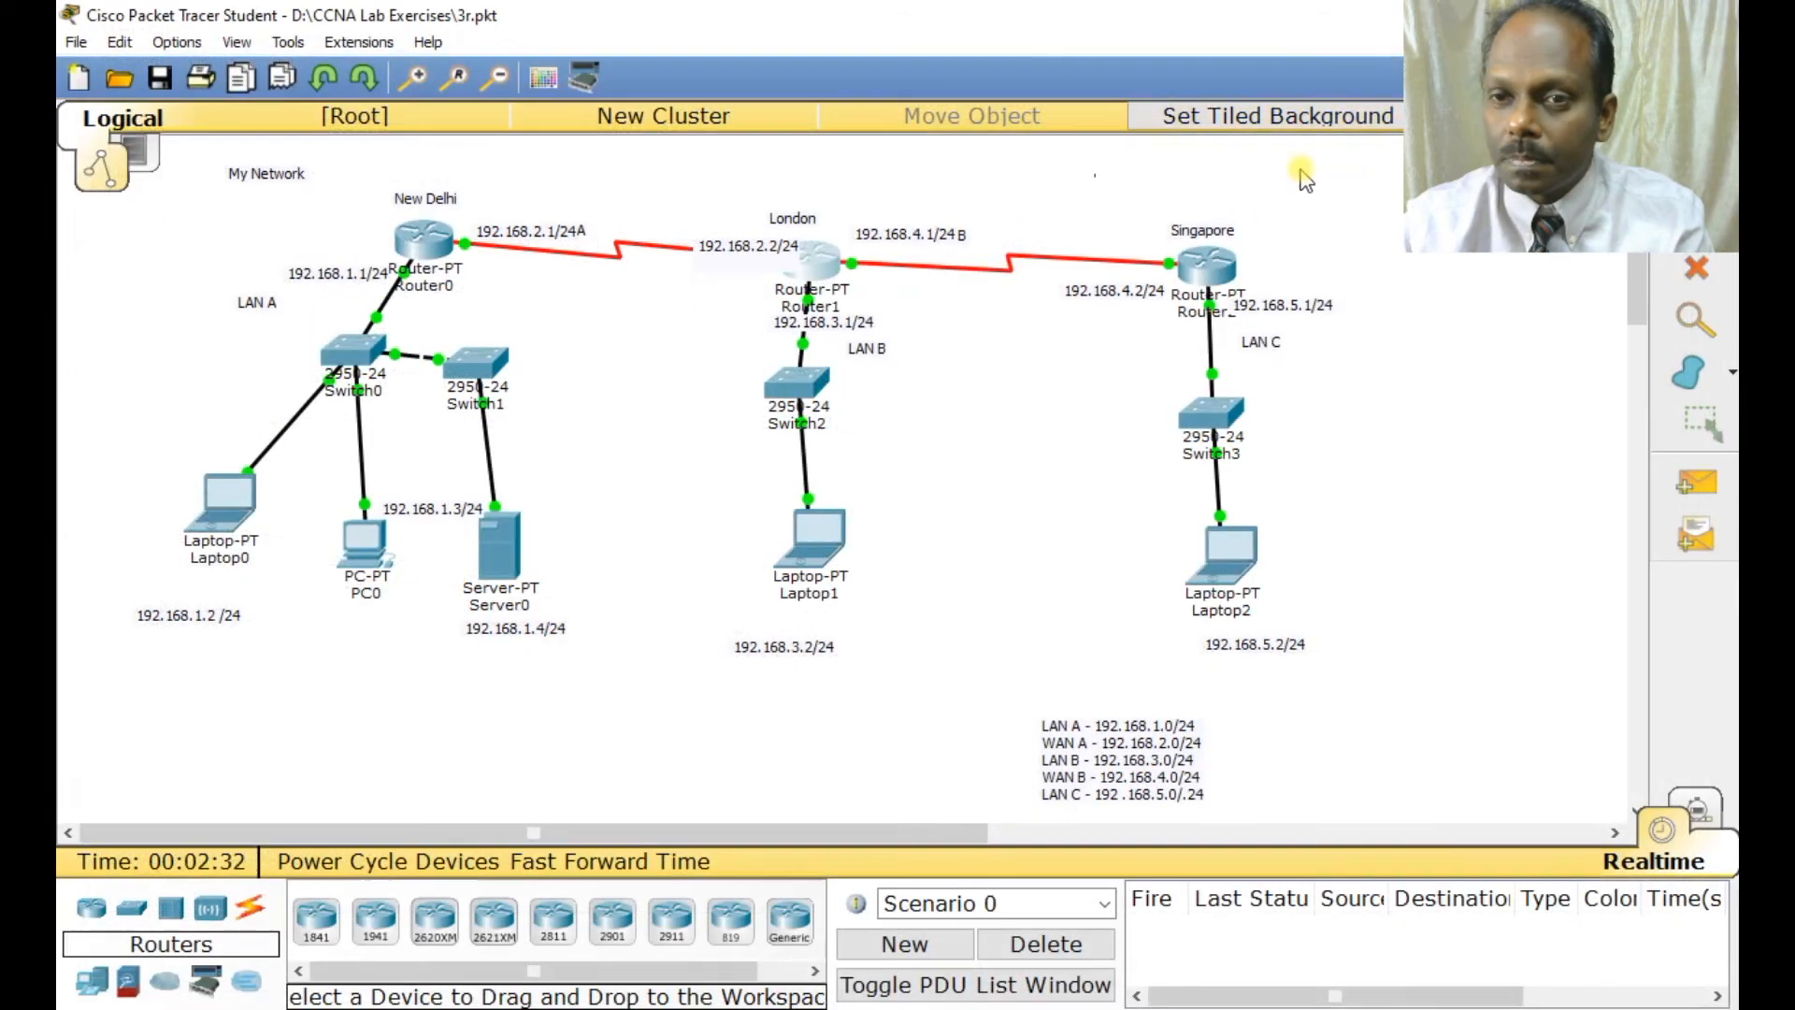
- Open the Singapore router's command line, enter privileged mode with the enable password, and enter global configuration mode
click(1206, 265)
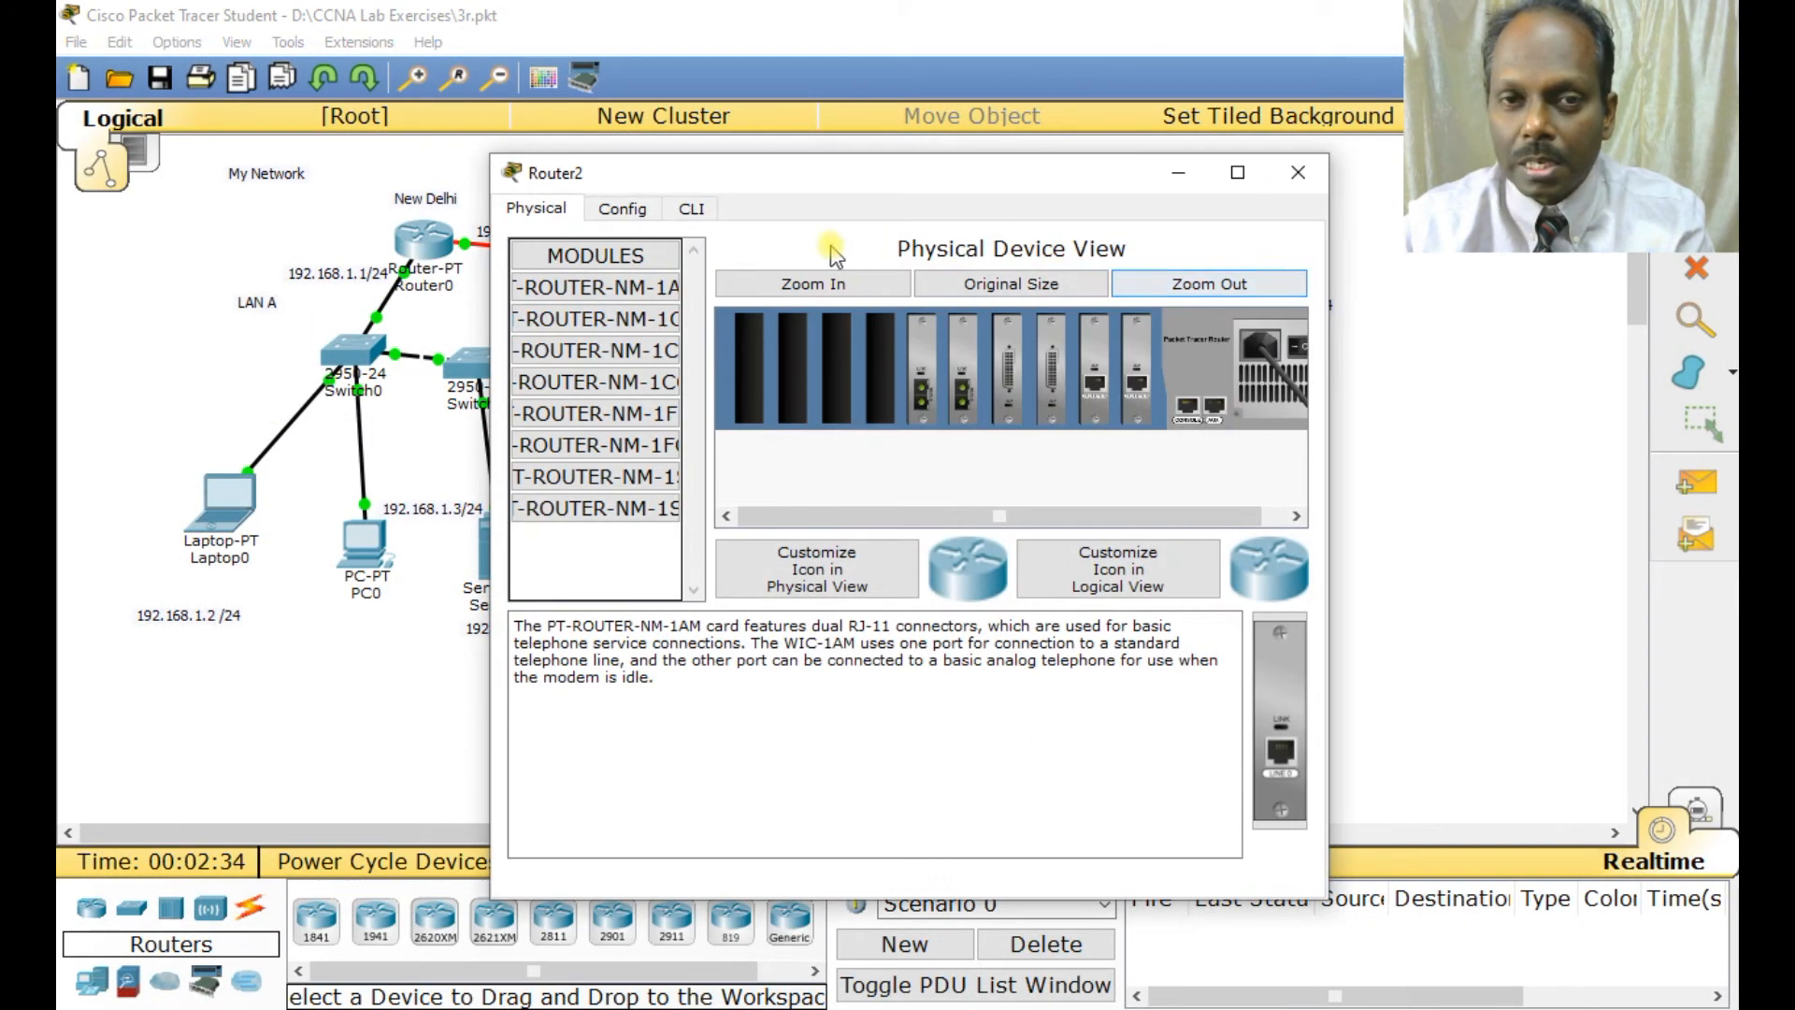
click(689, 211)
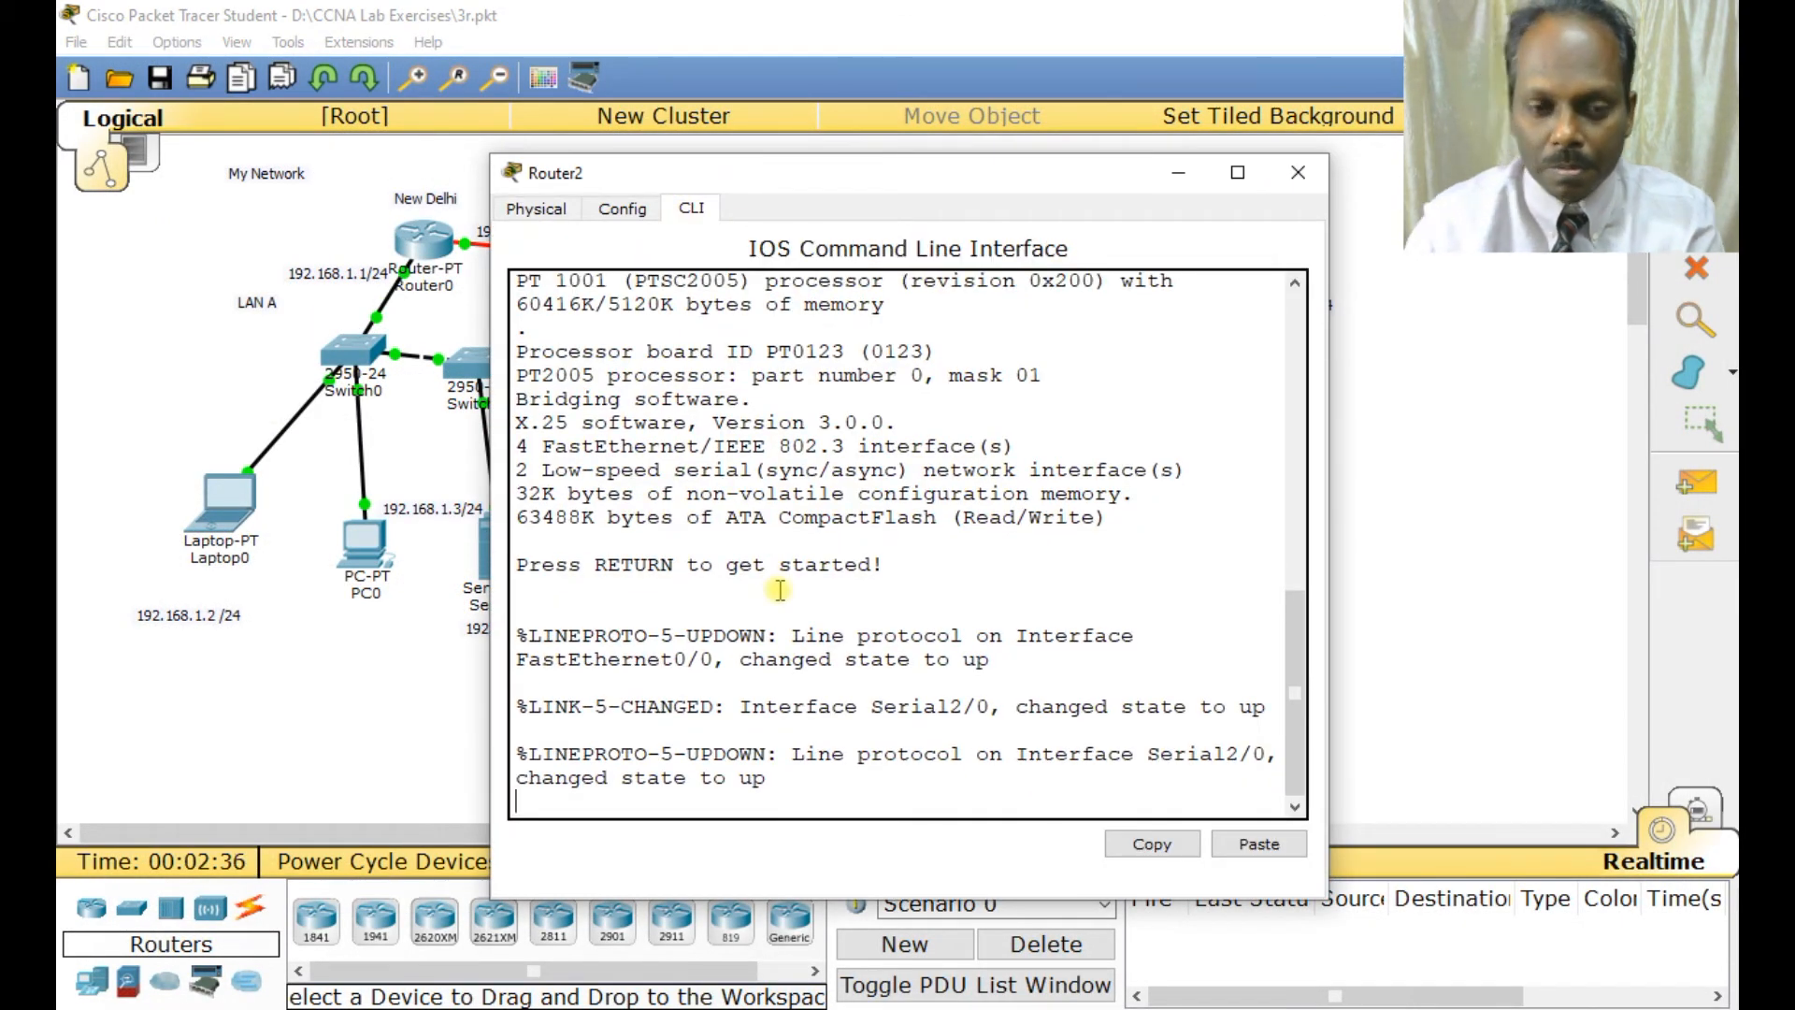
key(Return)
text(en)
key(Return)
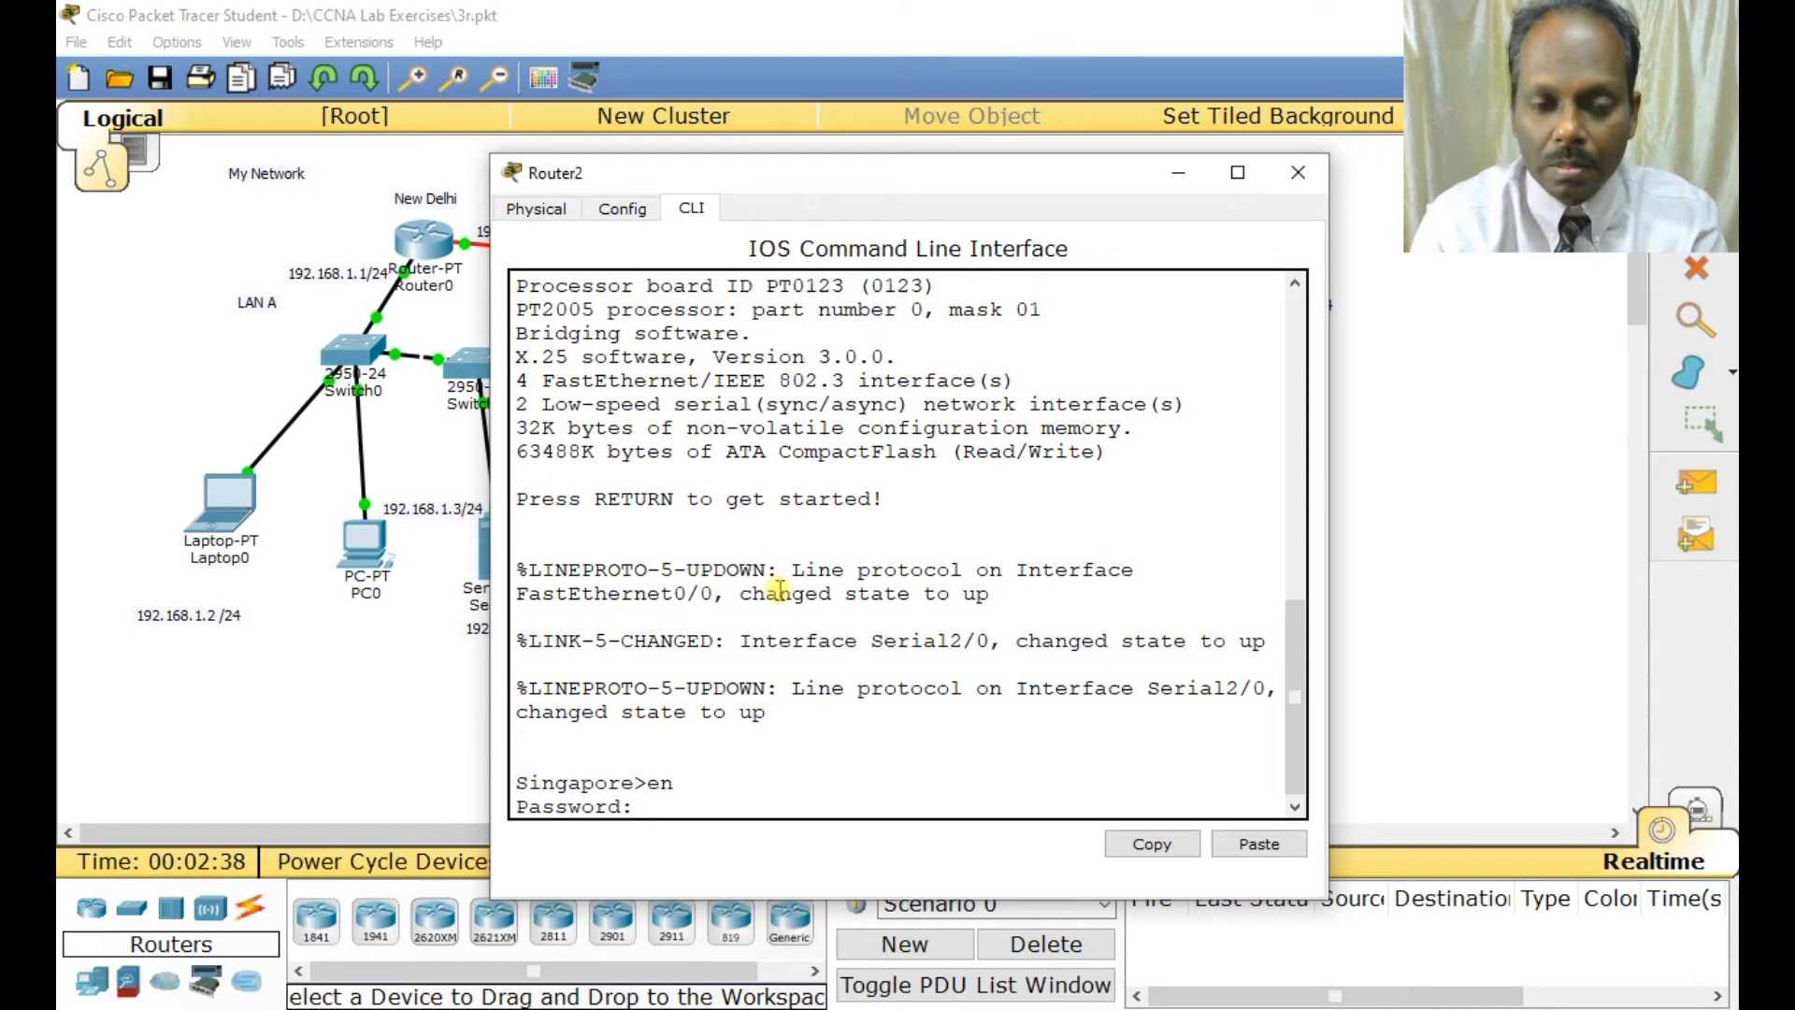
key(Return)
text(conf t)
key(Return)
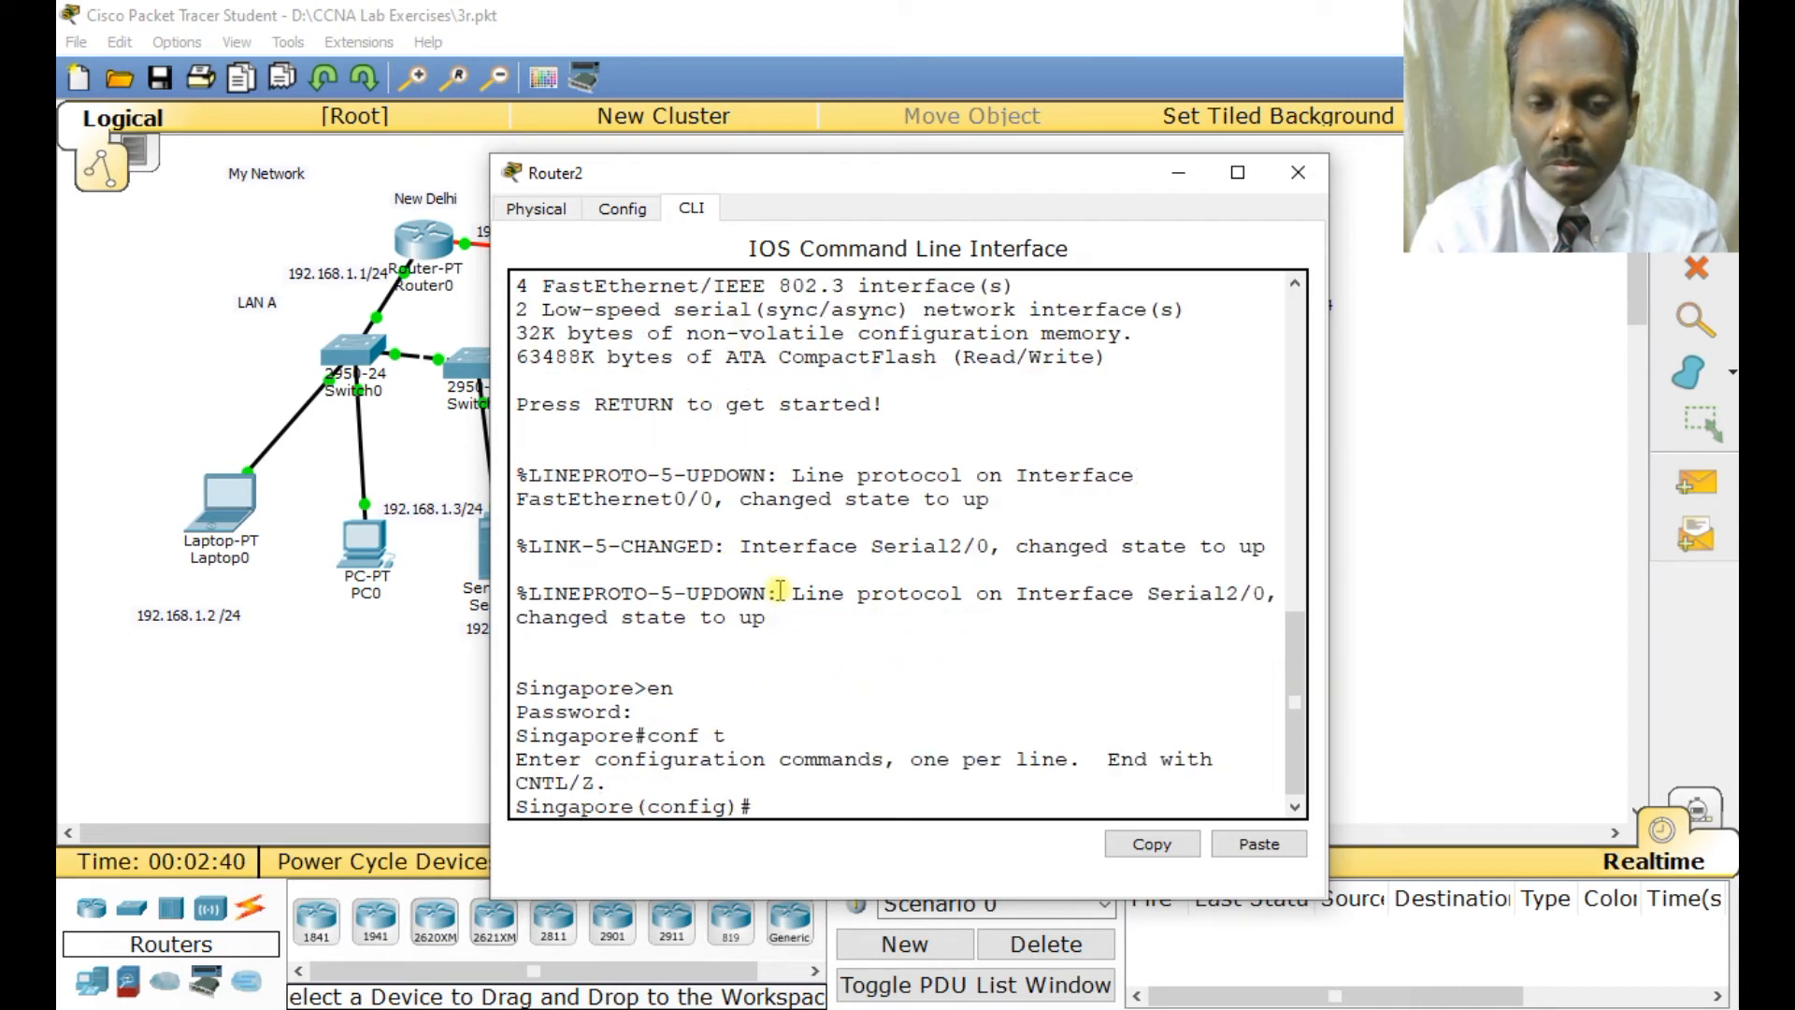
- Start OSPF routing with process ID 30 on the Singapore router
text(router ro)
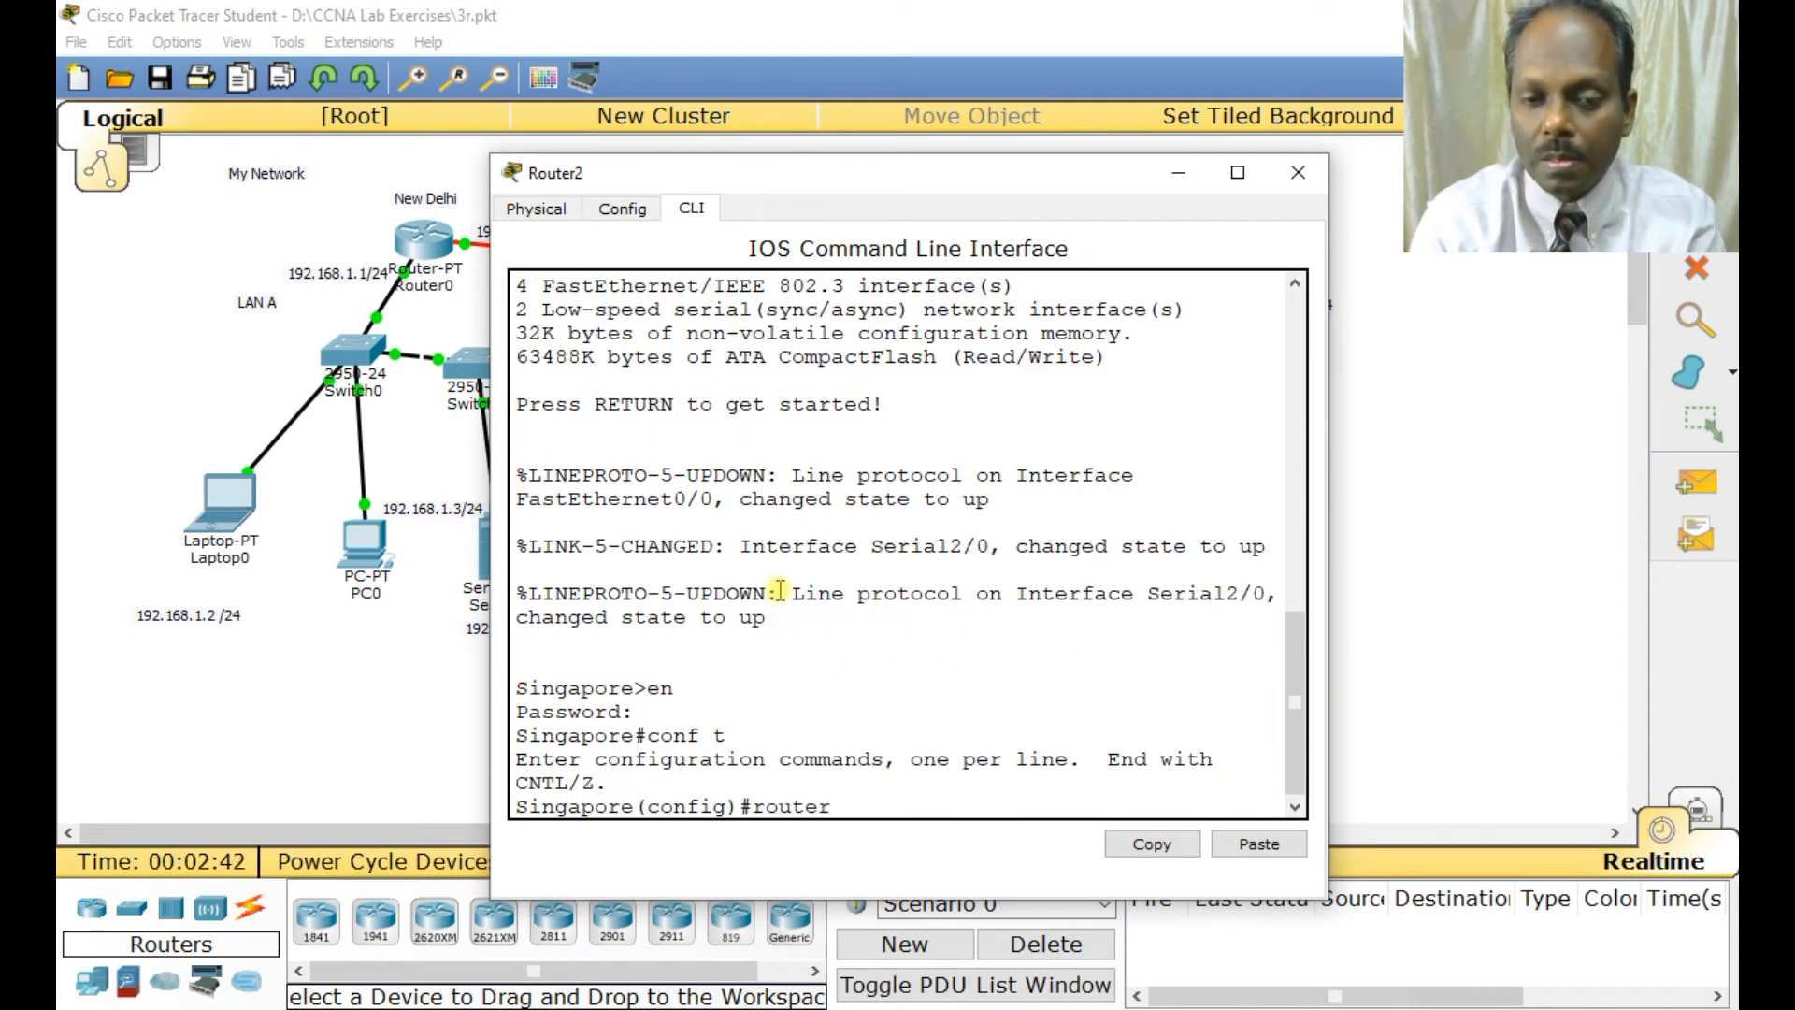
key(BackSpace)
key(BackSpace)
text(osf)
key(BackSpace)
text(pf 30)
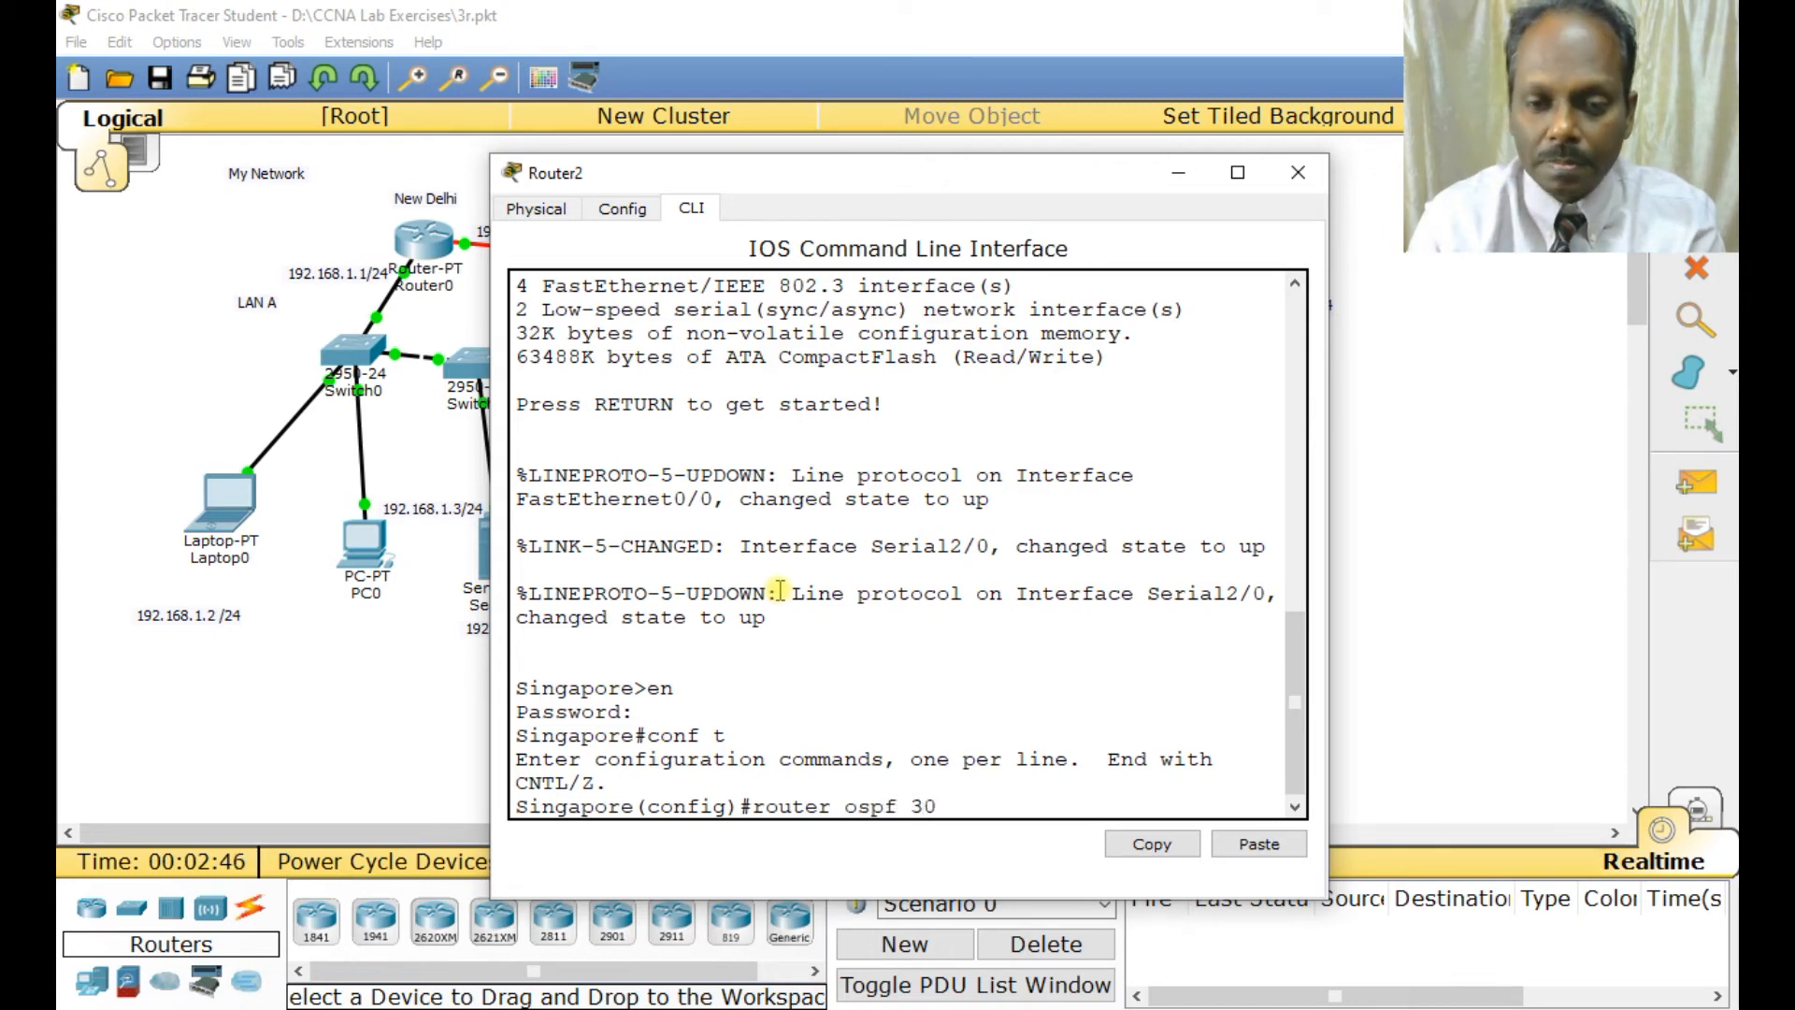
key(Return)
- Advertise network 192.168.4.0 with wildcard mask 0.0.0.255 in area 0 on the Singapore router
text(netwro)
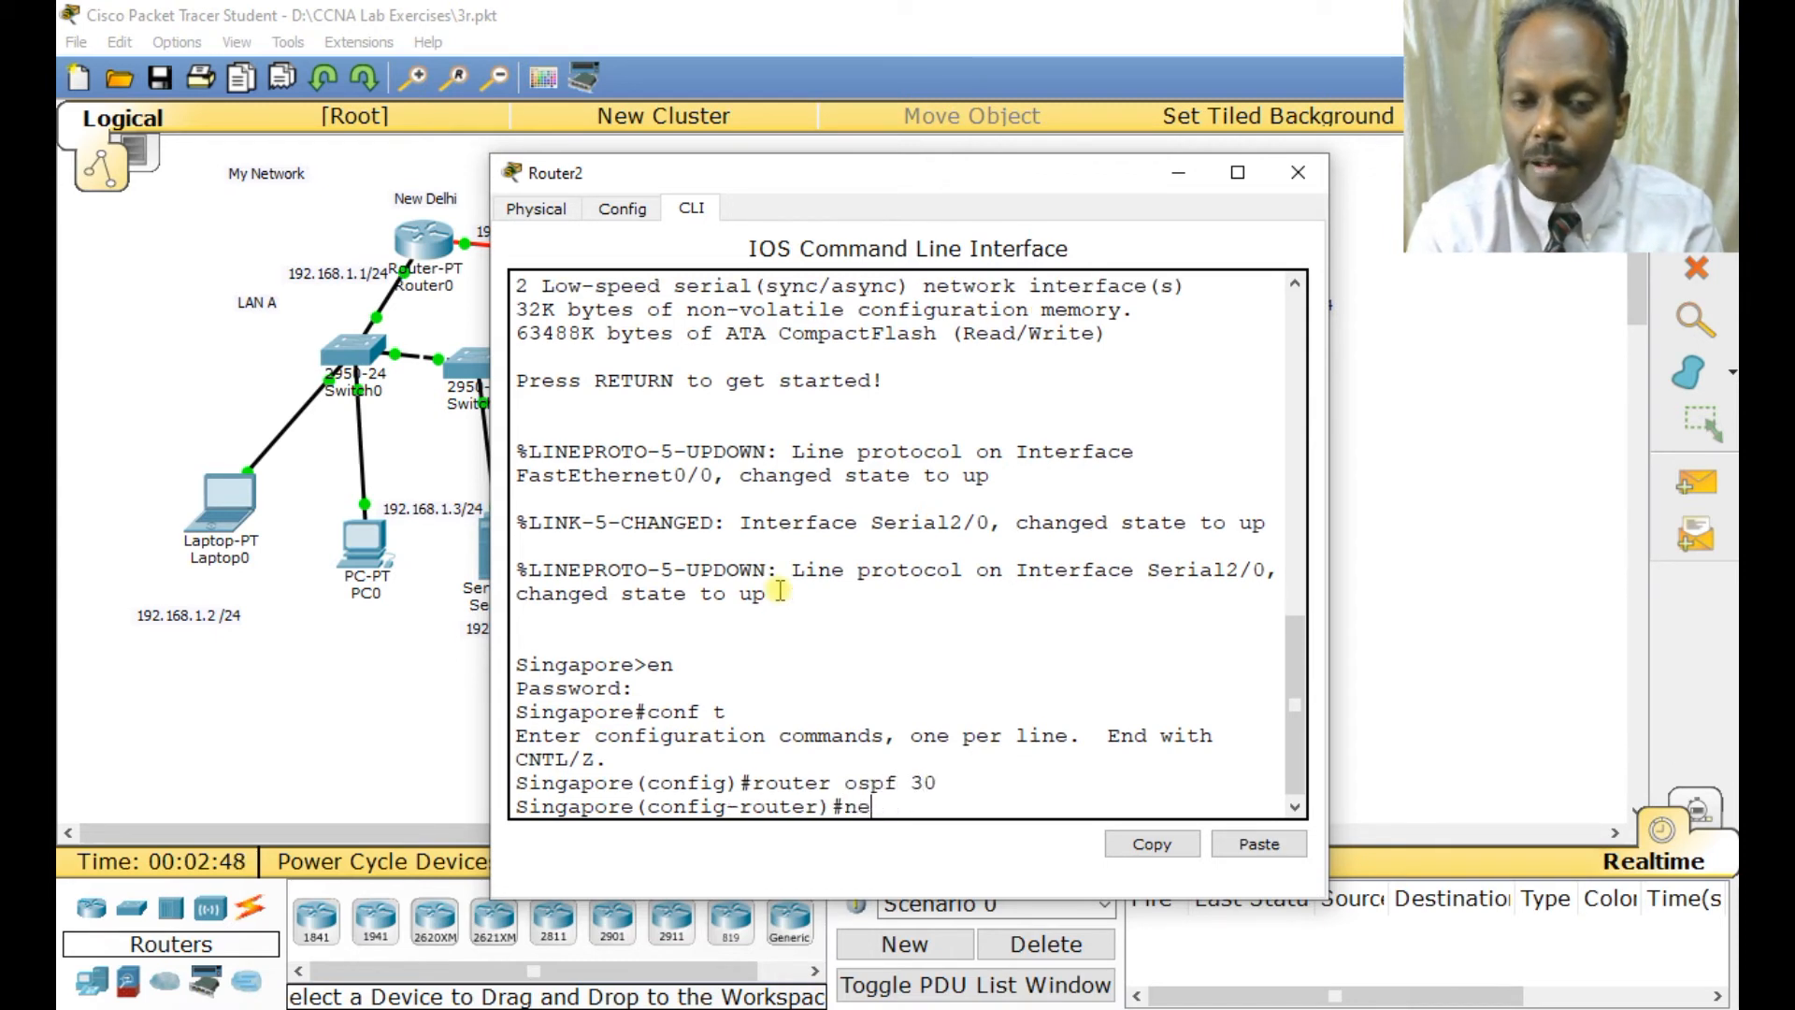
key(BackSpace)
key(BackSpace)
text(ork 192.168.)
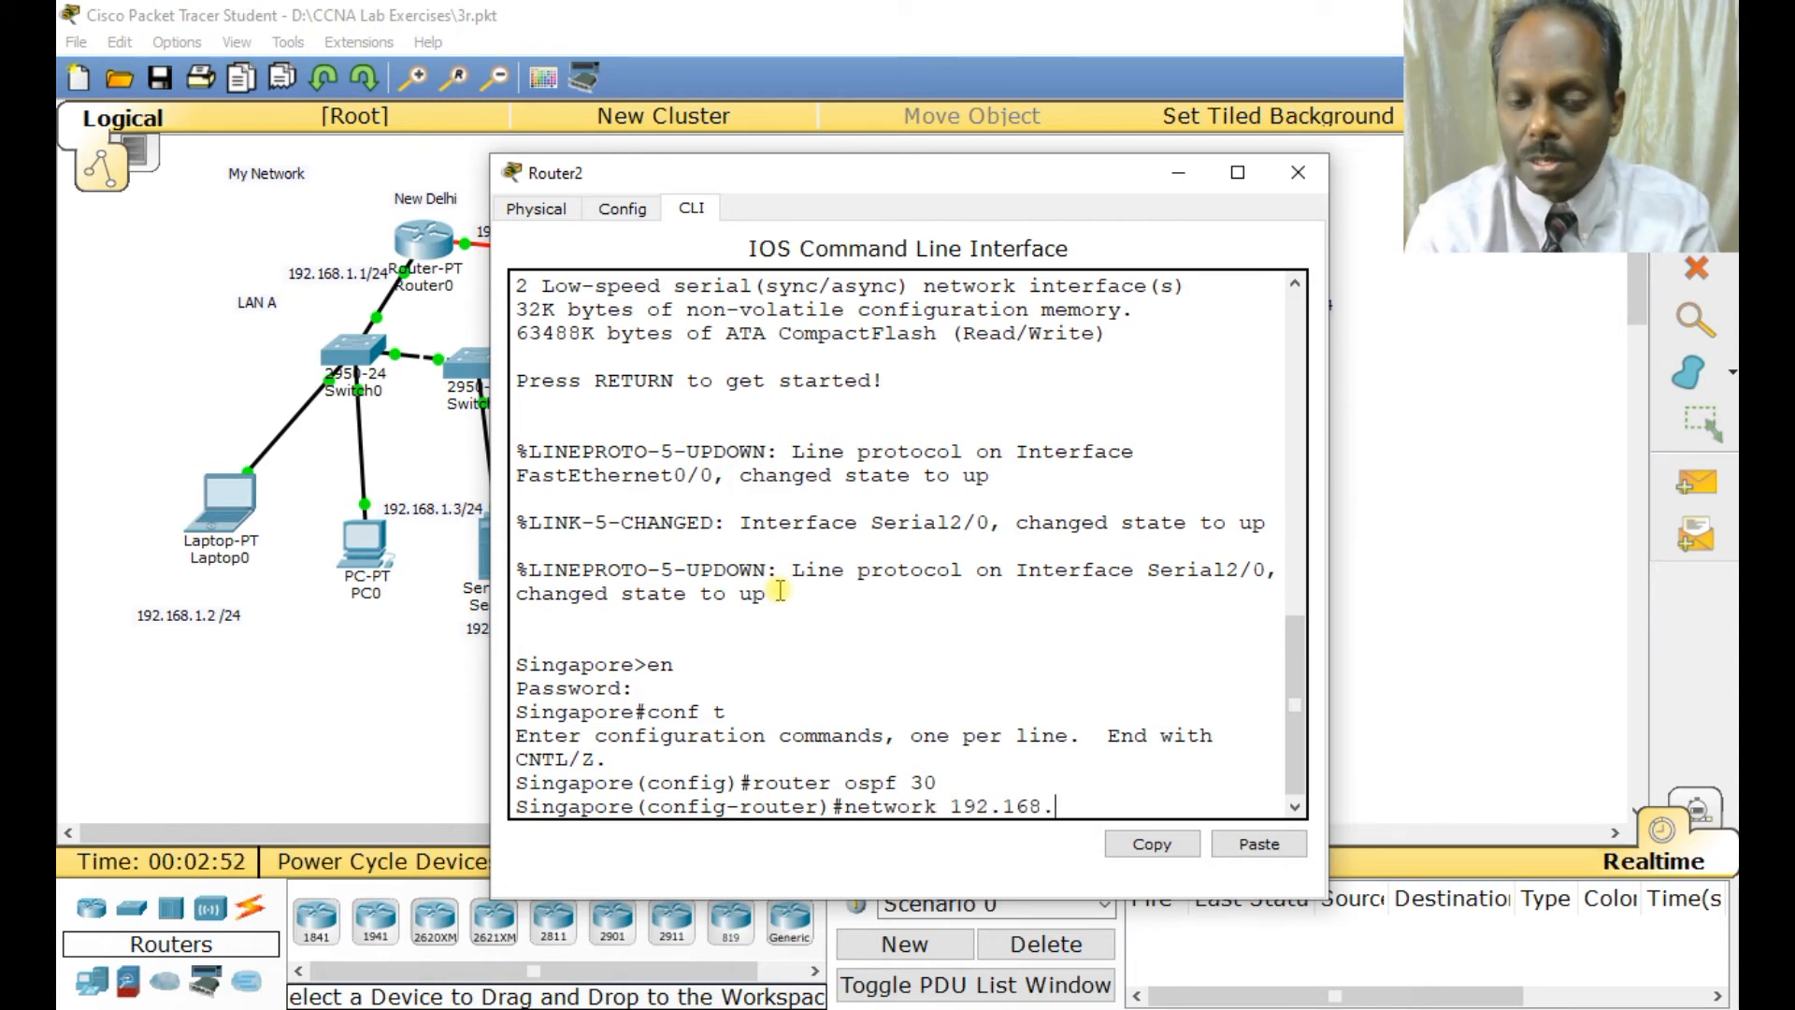
text(4.0)
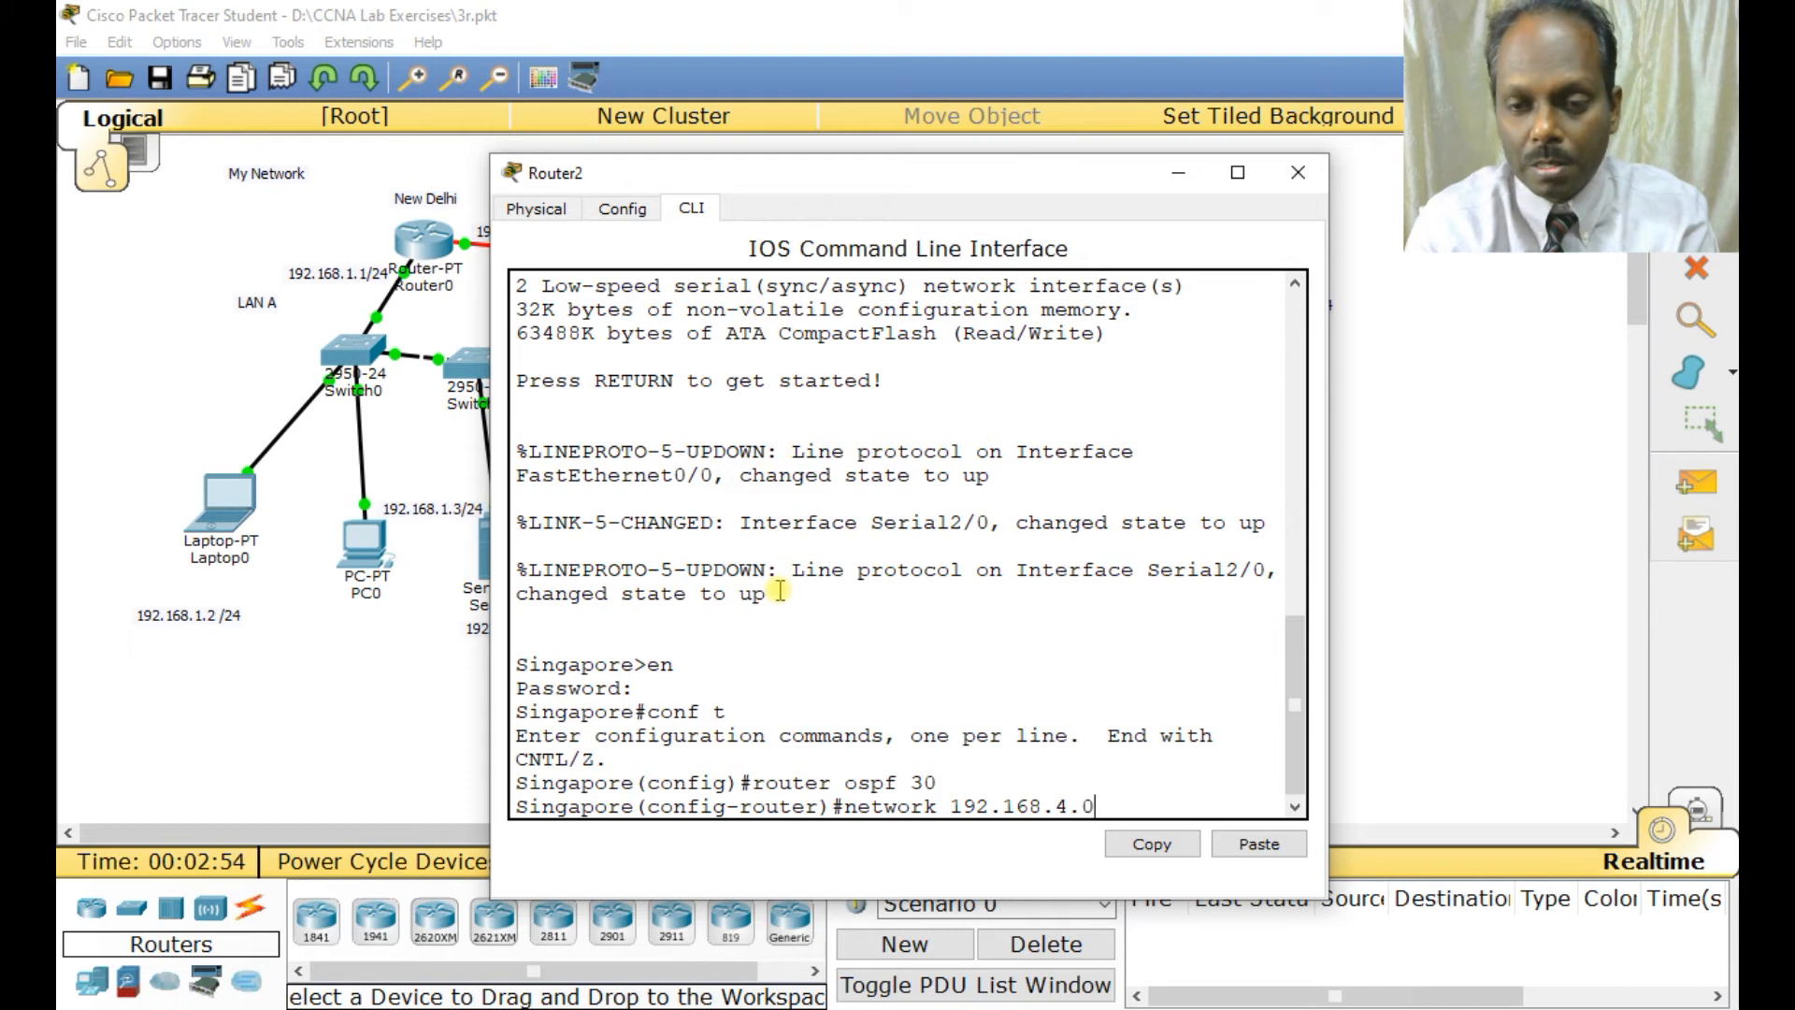
text( 0.0.0)
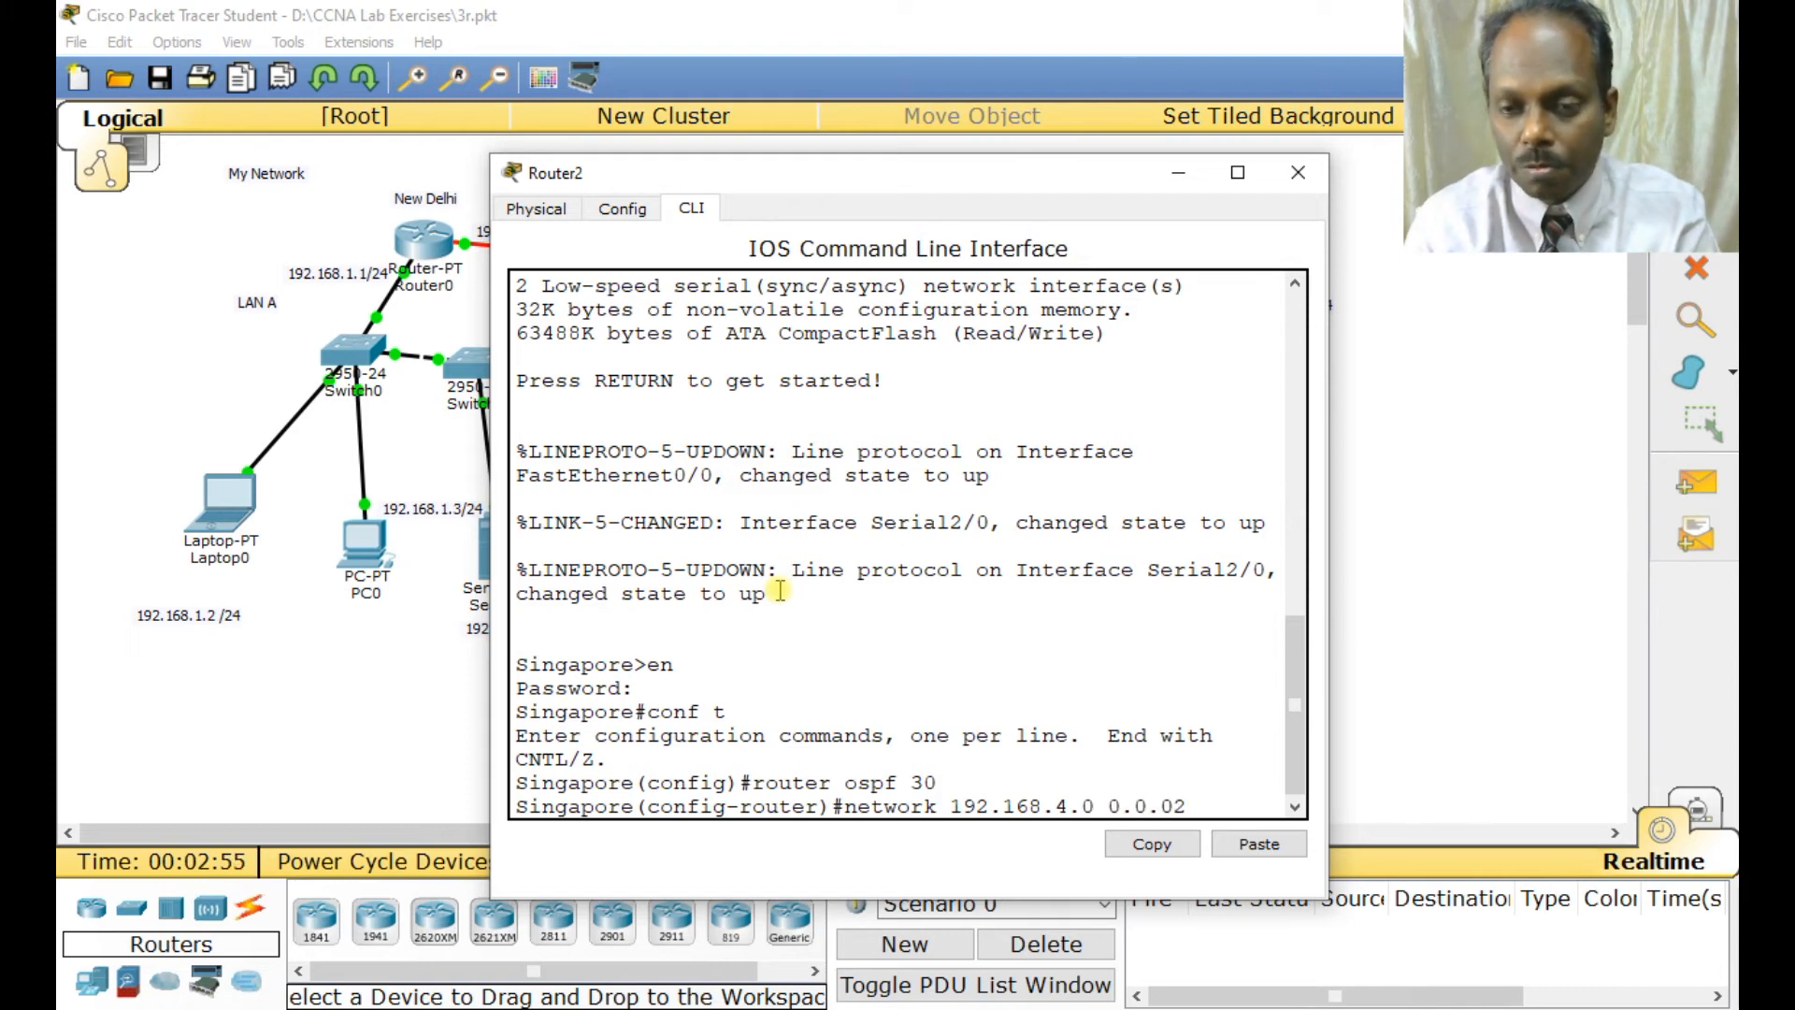
text(.255 a)
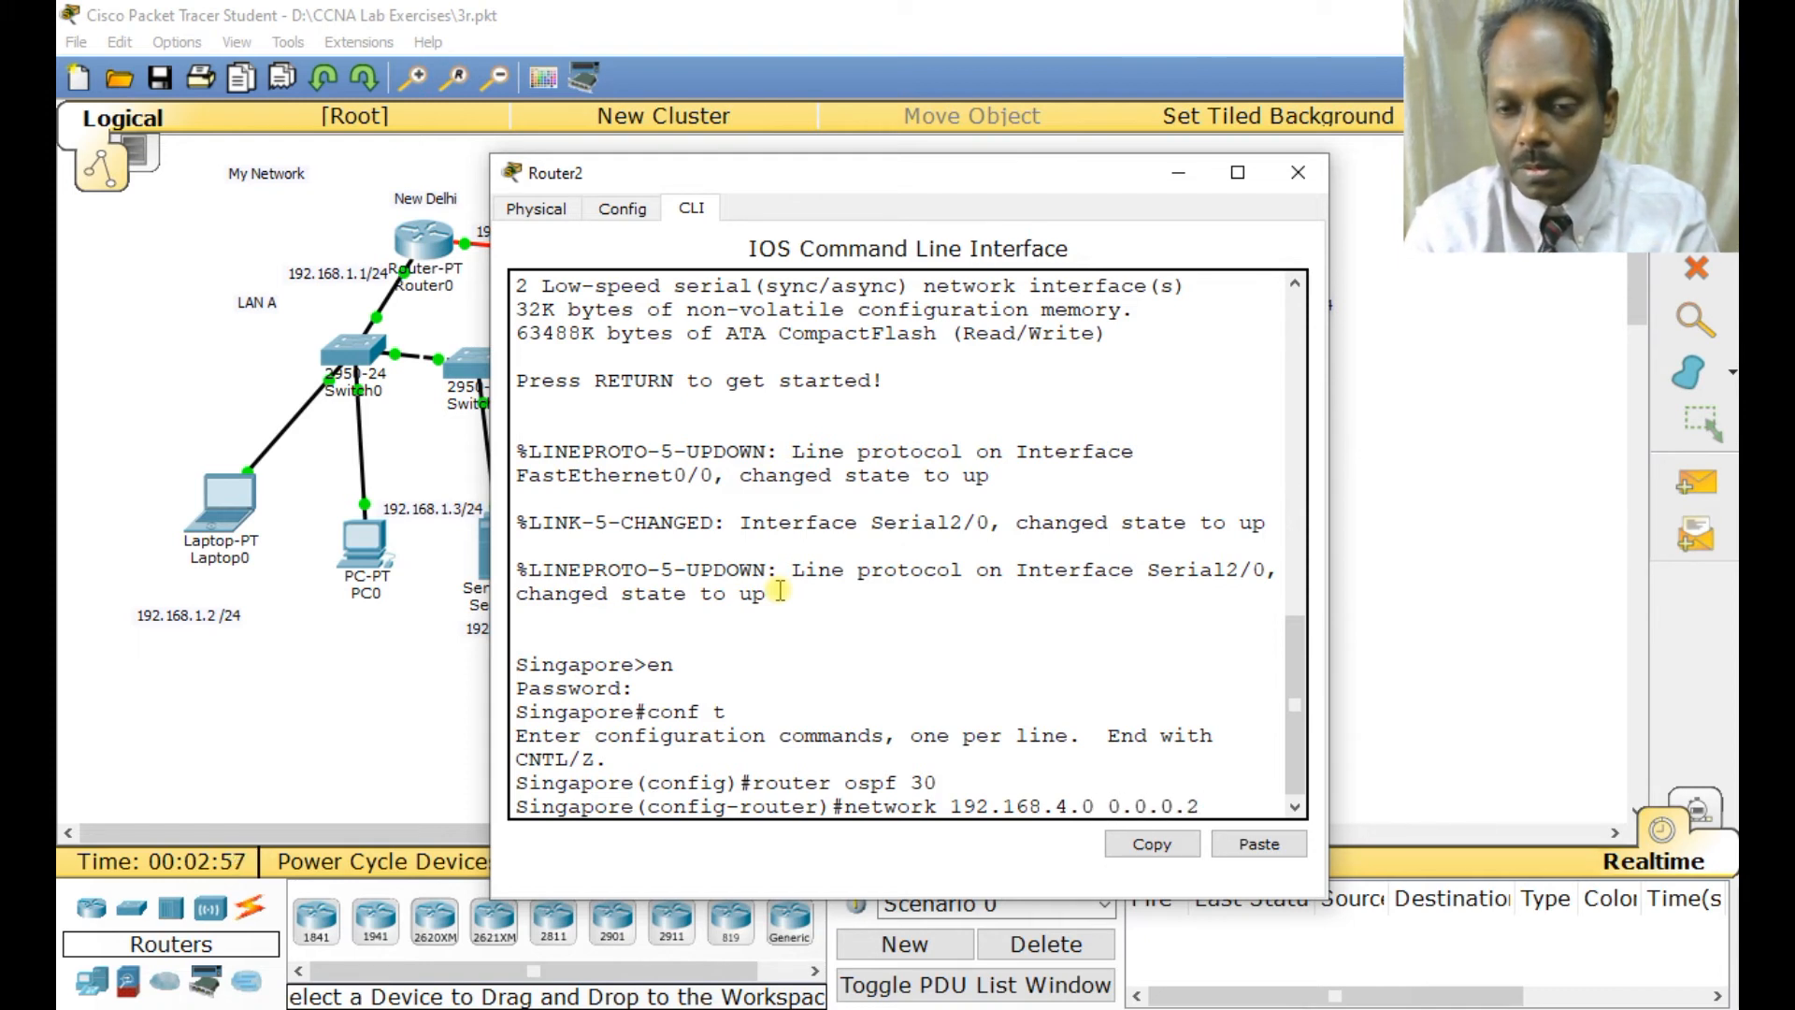
text(rea 0)
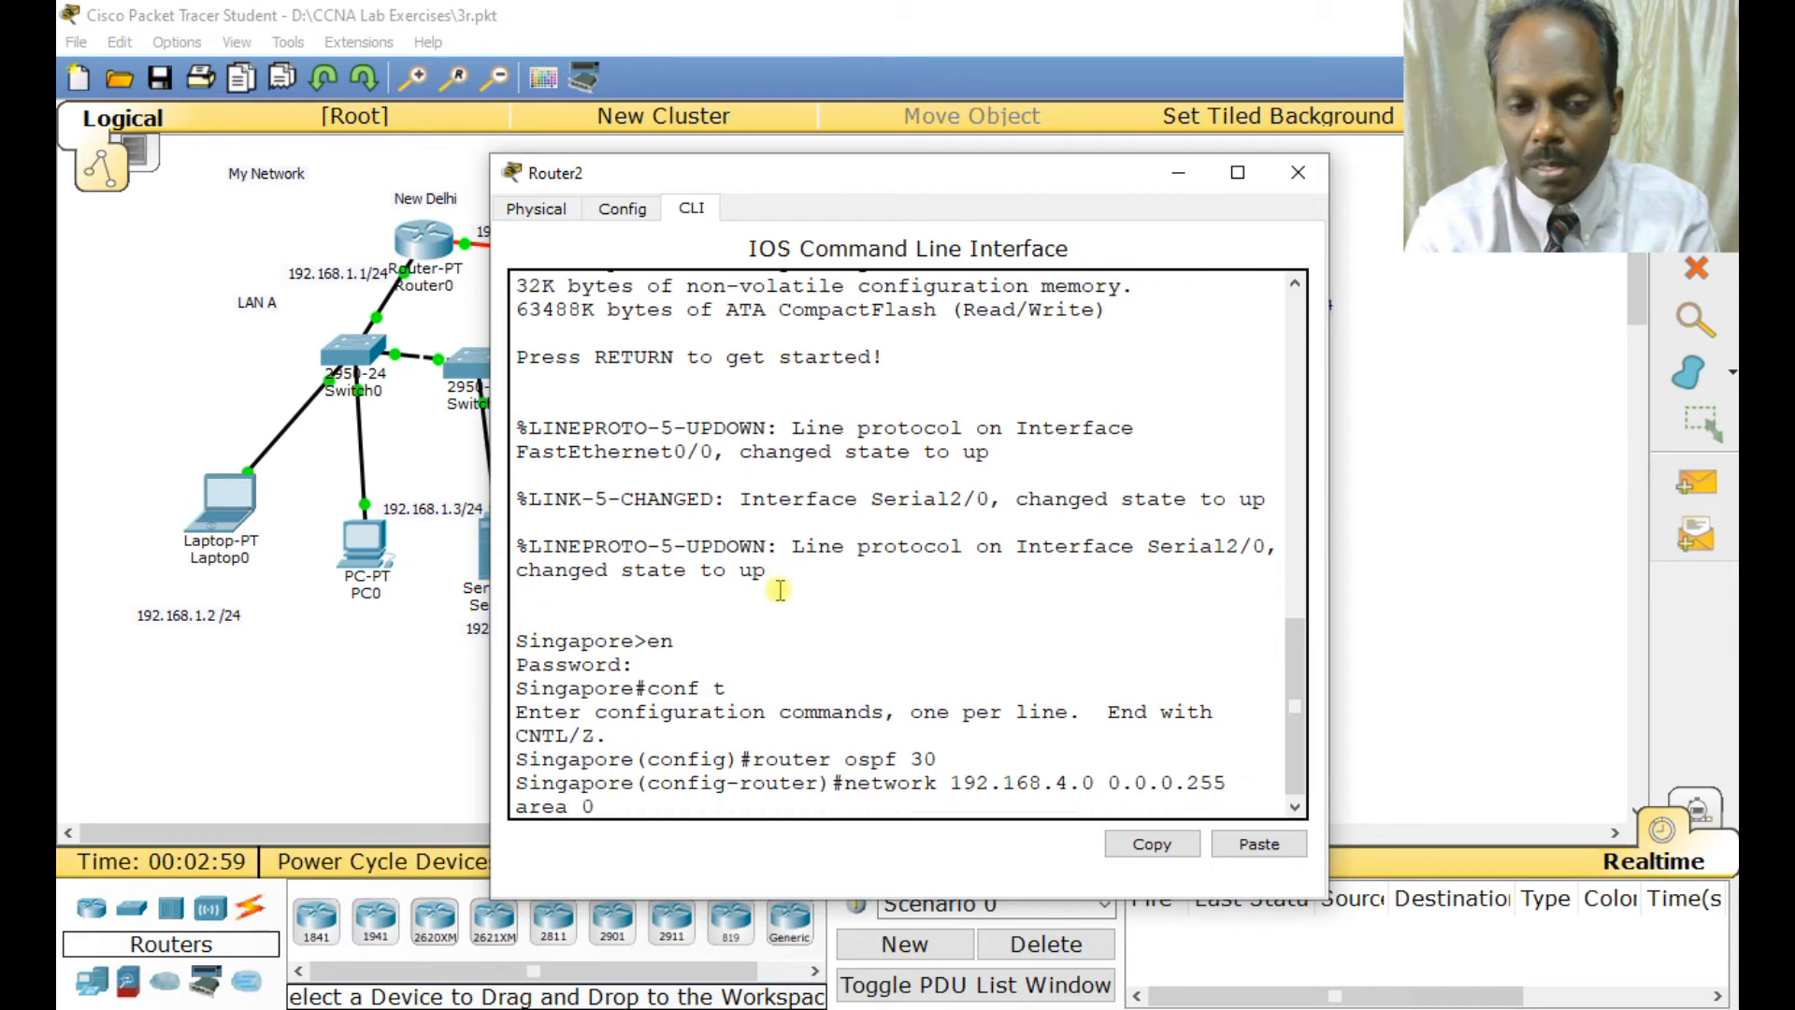
key(Return)
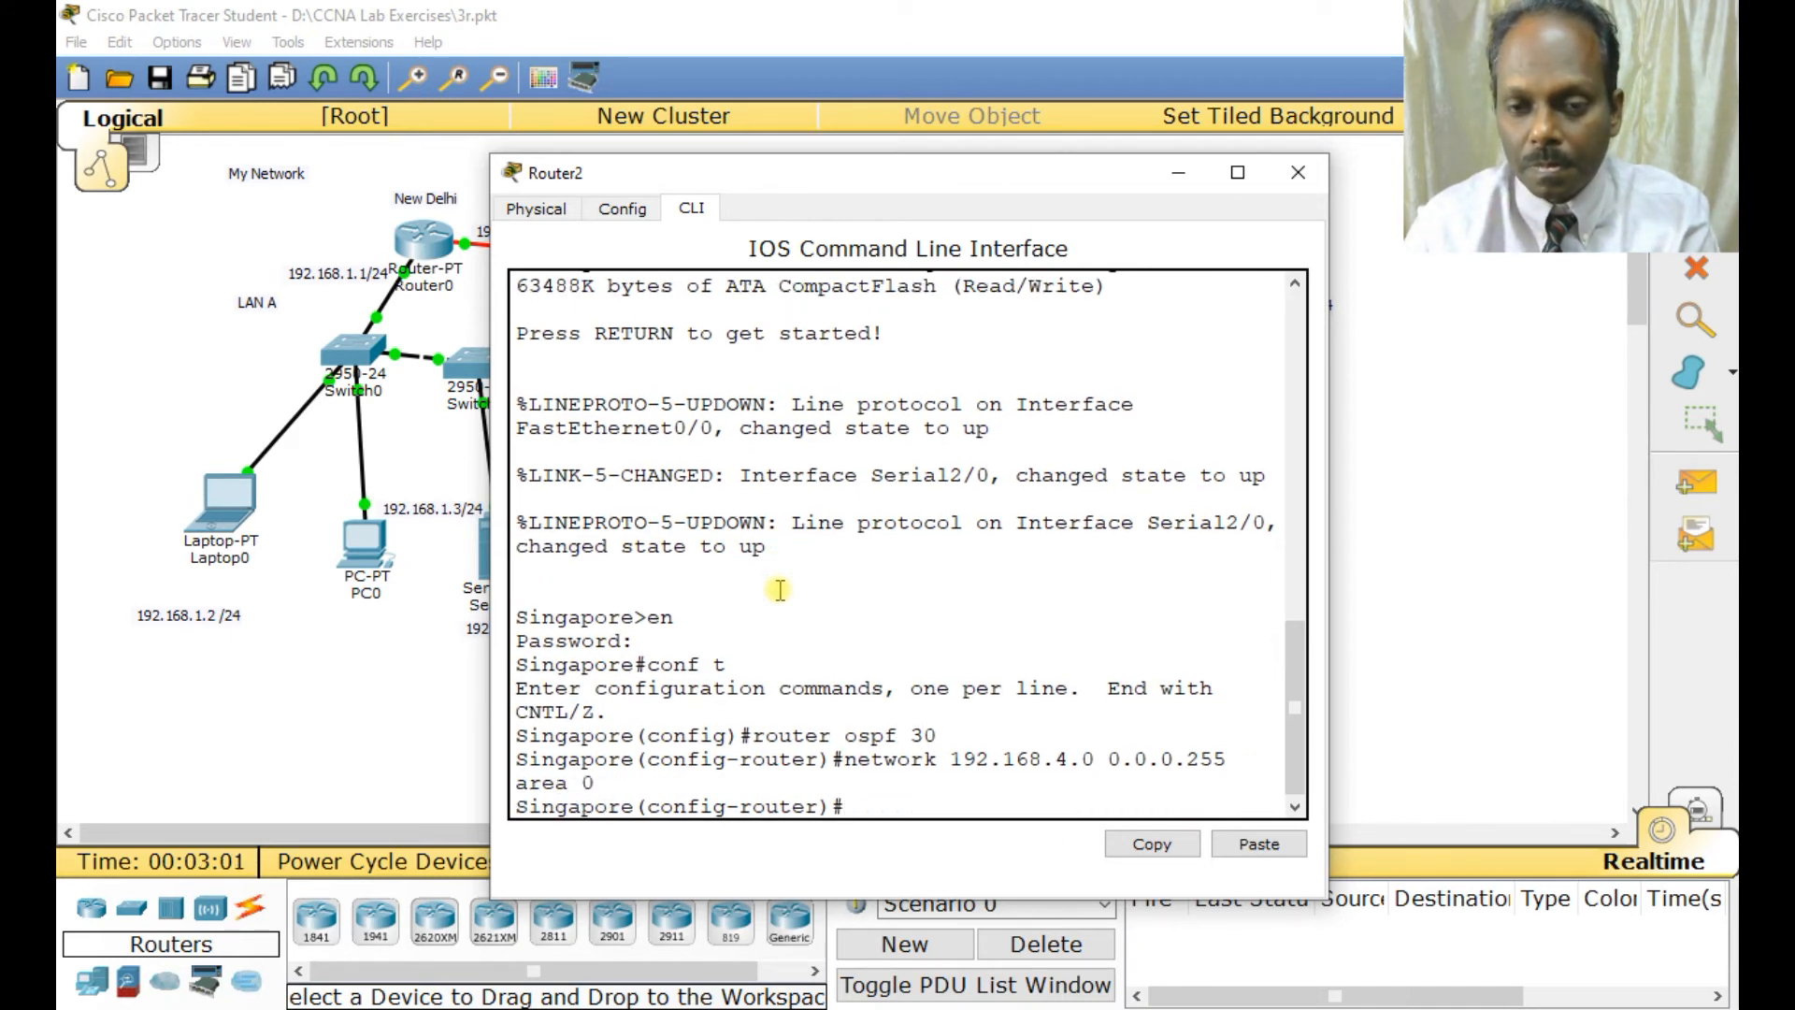
- Try to advertise network 192.168.54.0 with wildcard mask 0.0.0.255 in area 0 on the Singapore router
key(Up)
key(Left)
key(Left)
key(Left)
key(Left)
key(Left)
key(Left)
key(Left)
key(Left)
key(Left)
key(Left)
key(Left)
key(Left)
key(Left)
key(Left)
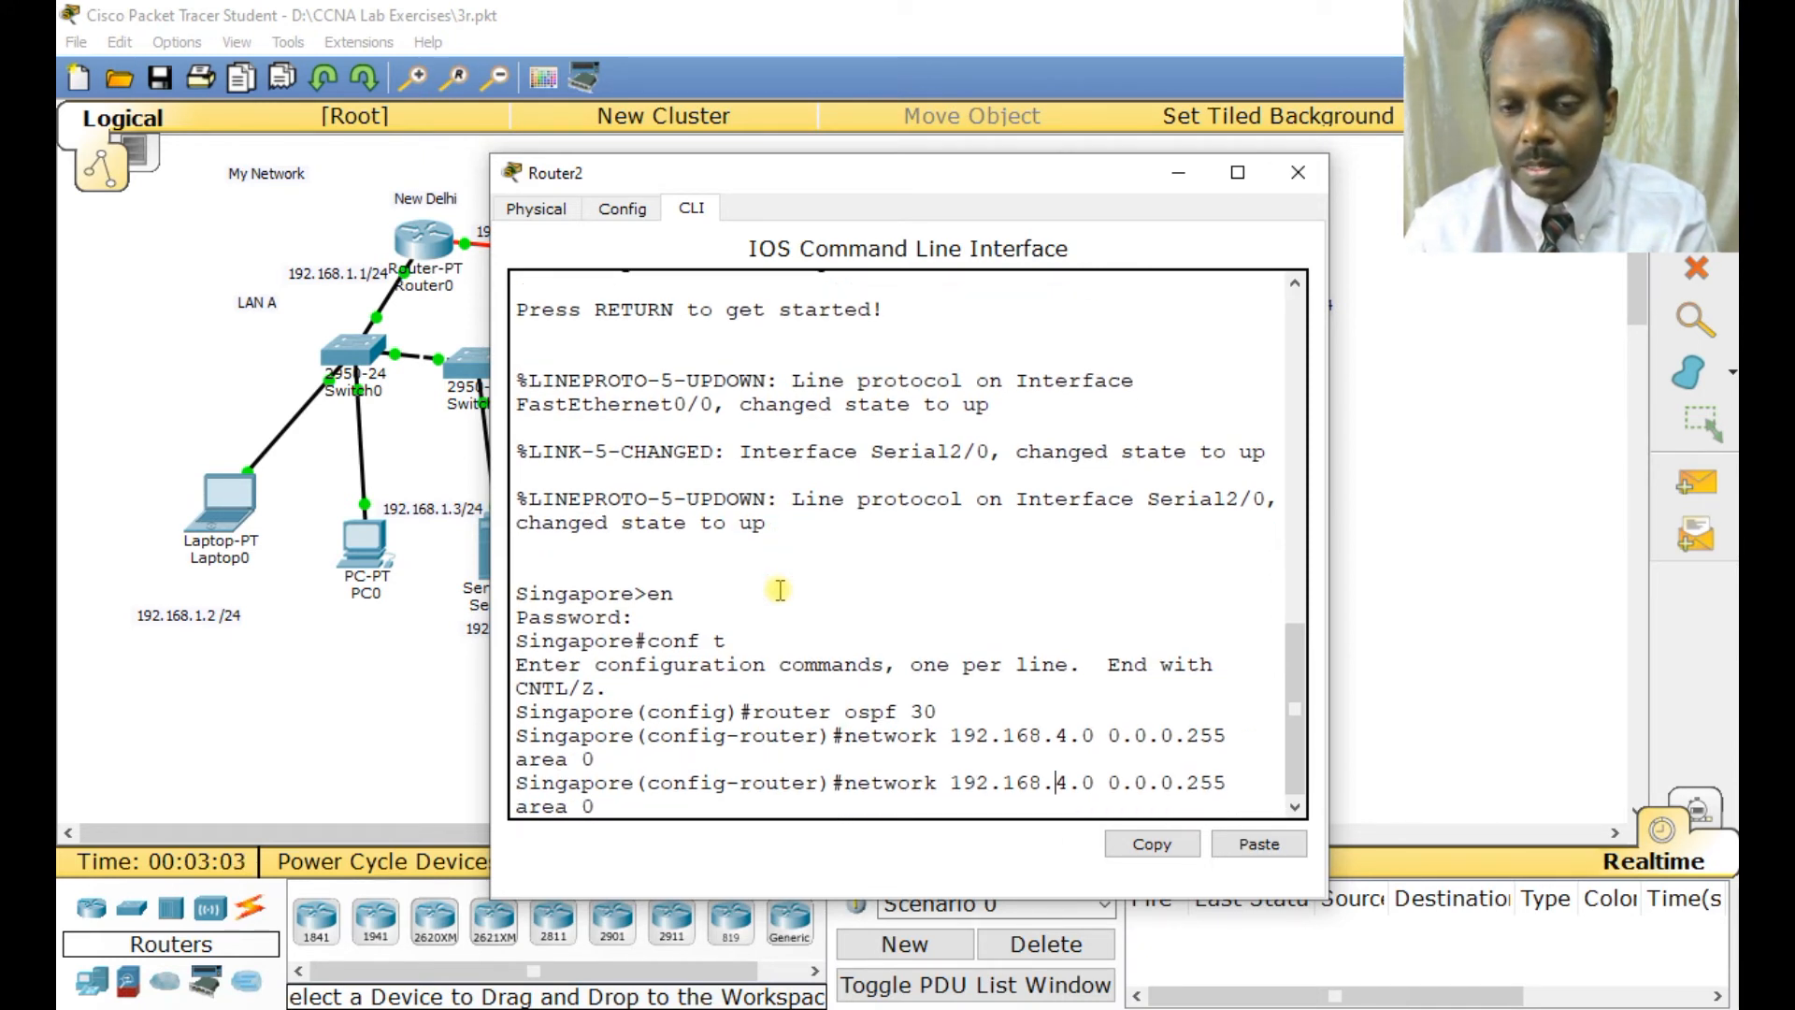
text(5)
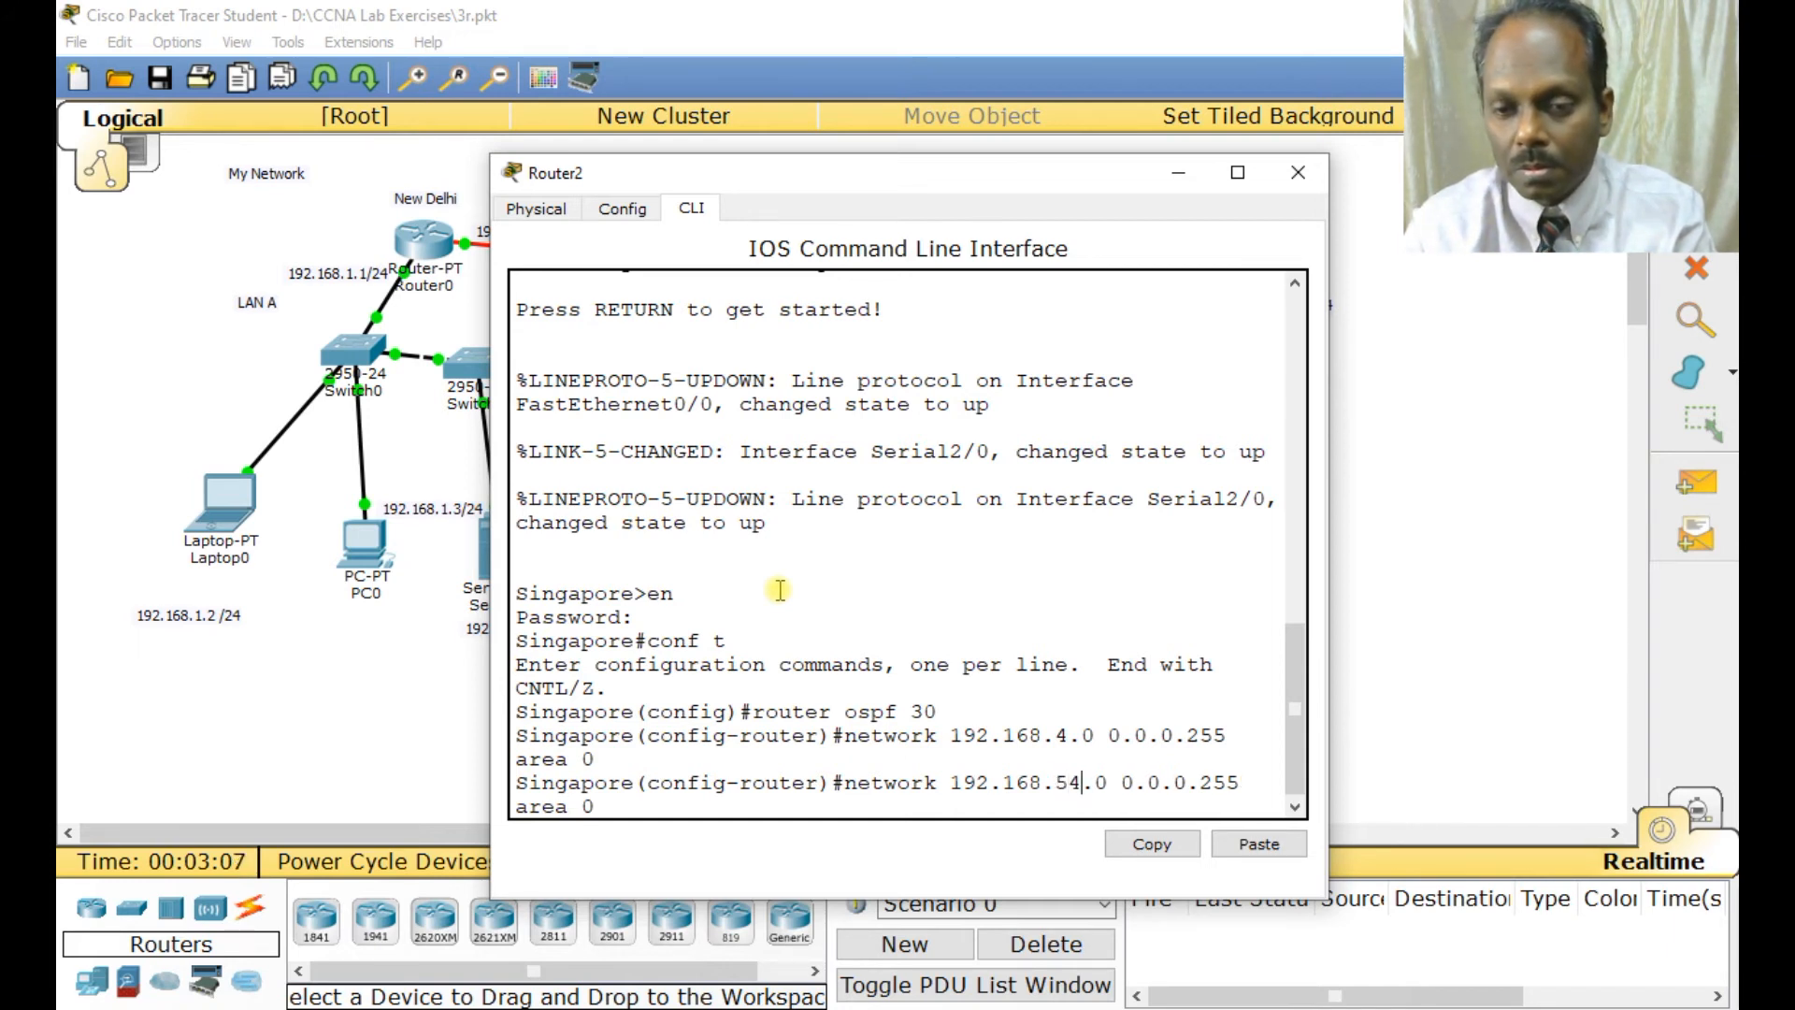
key(Return)
key(Return)
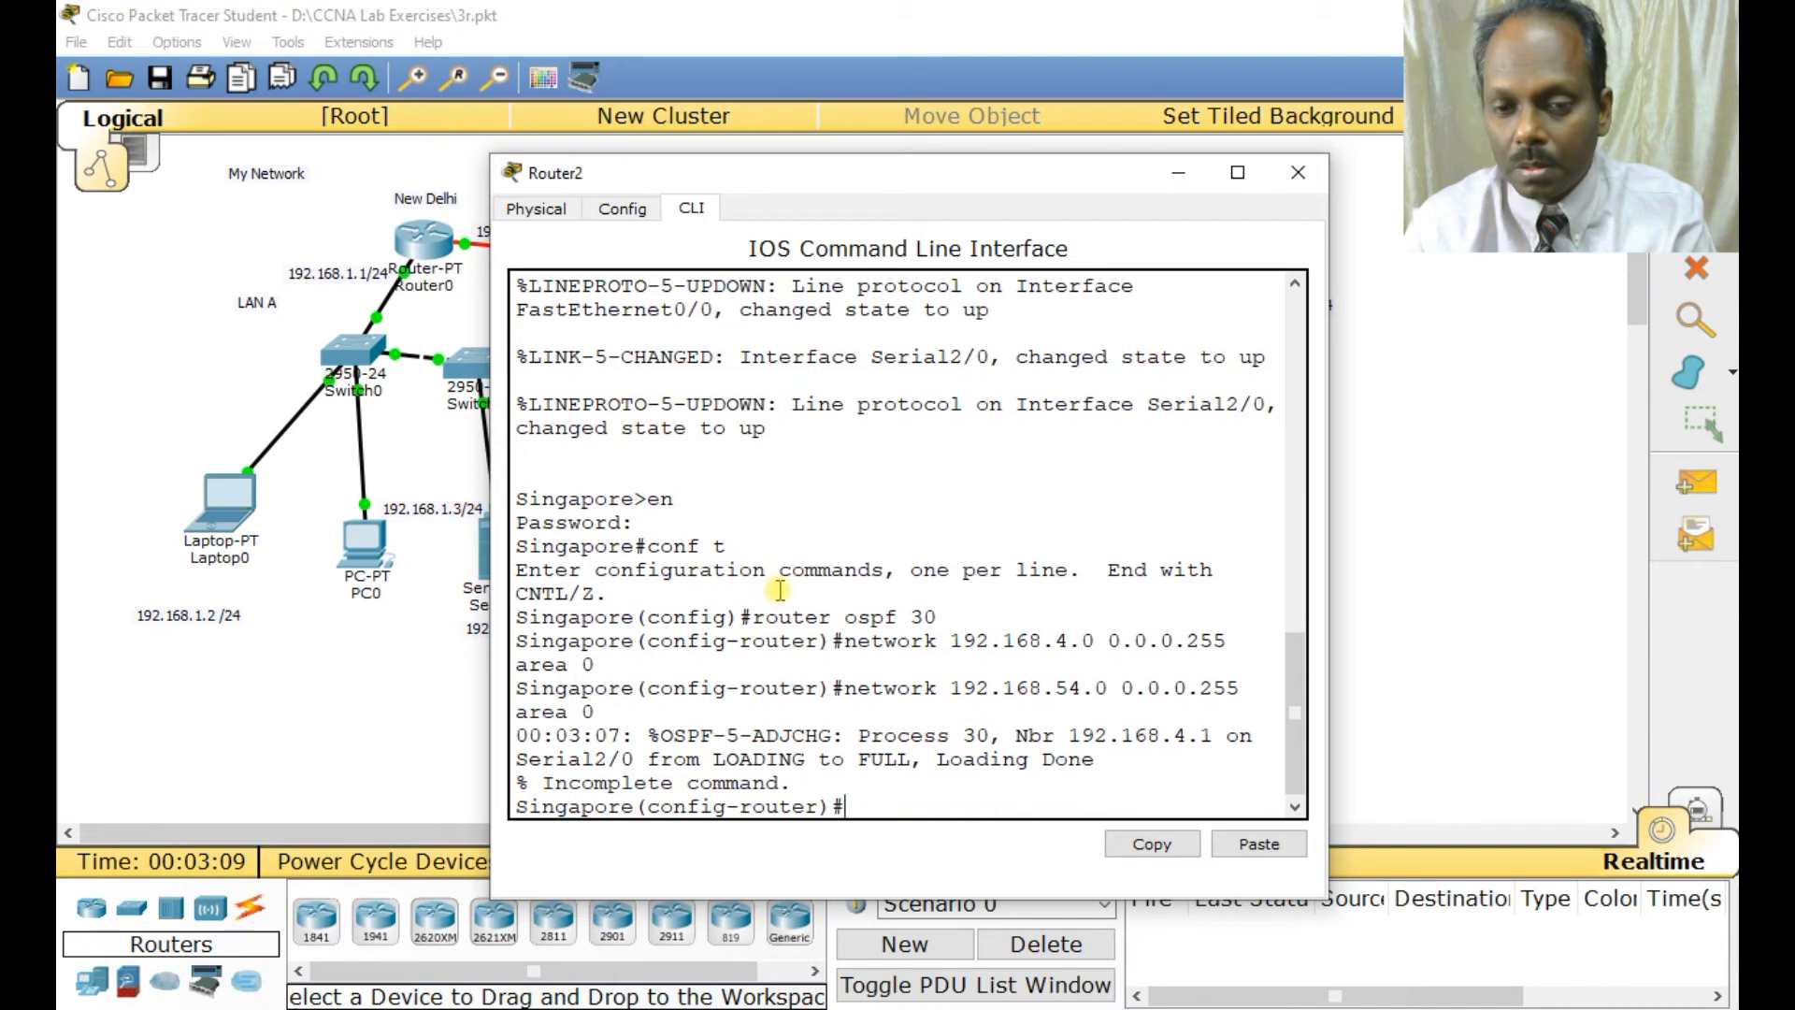
- Advertise network 192.168.5.0 with wildcard mask 0.0.0.255 in area 0 on the Singapore router
key(Up)
key(Left)
key(Left)
key(Left)
key(Left)
key(Left)
key(Left)
key(Left)
key(Left)
key(Left)
key(Left)
key(Left)
key(Left)
key(Left)
key(Left)
key(Left)
key(Left)
key(Left)
key(Left)
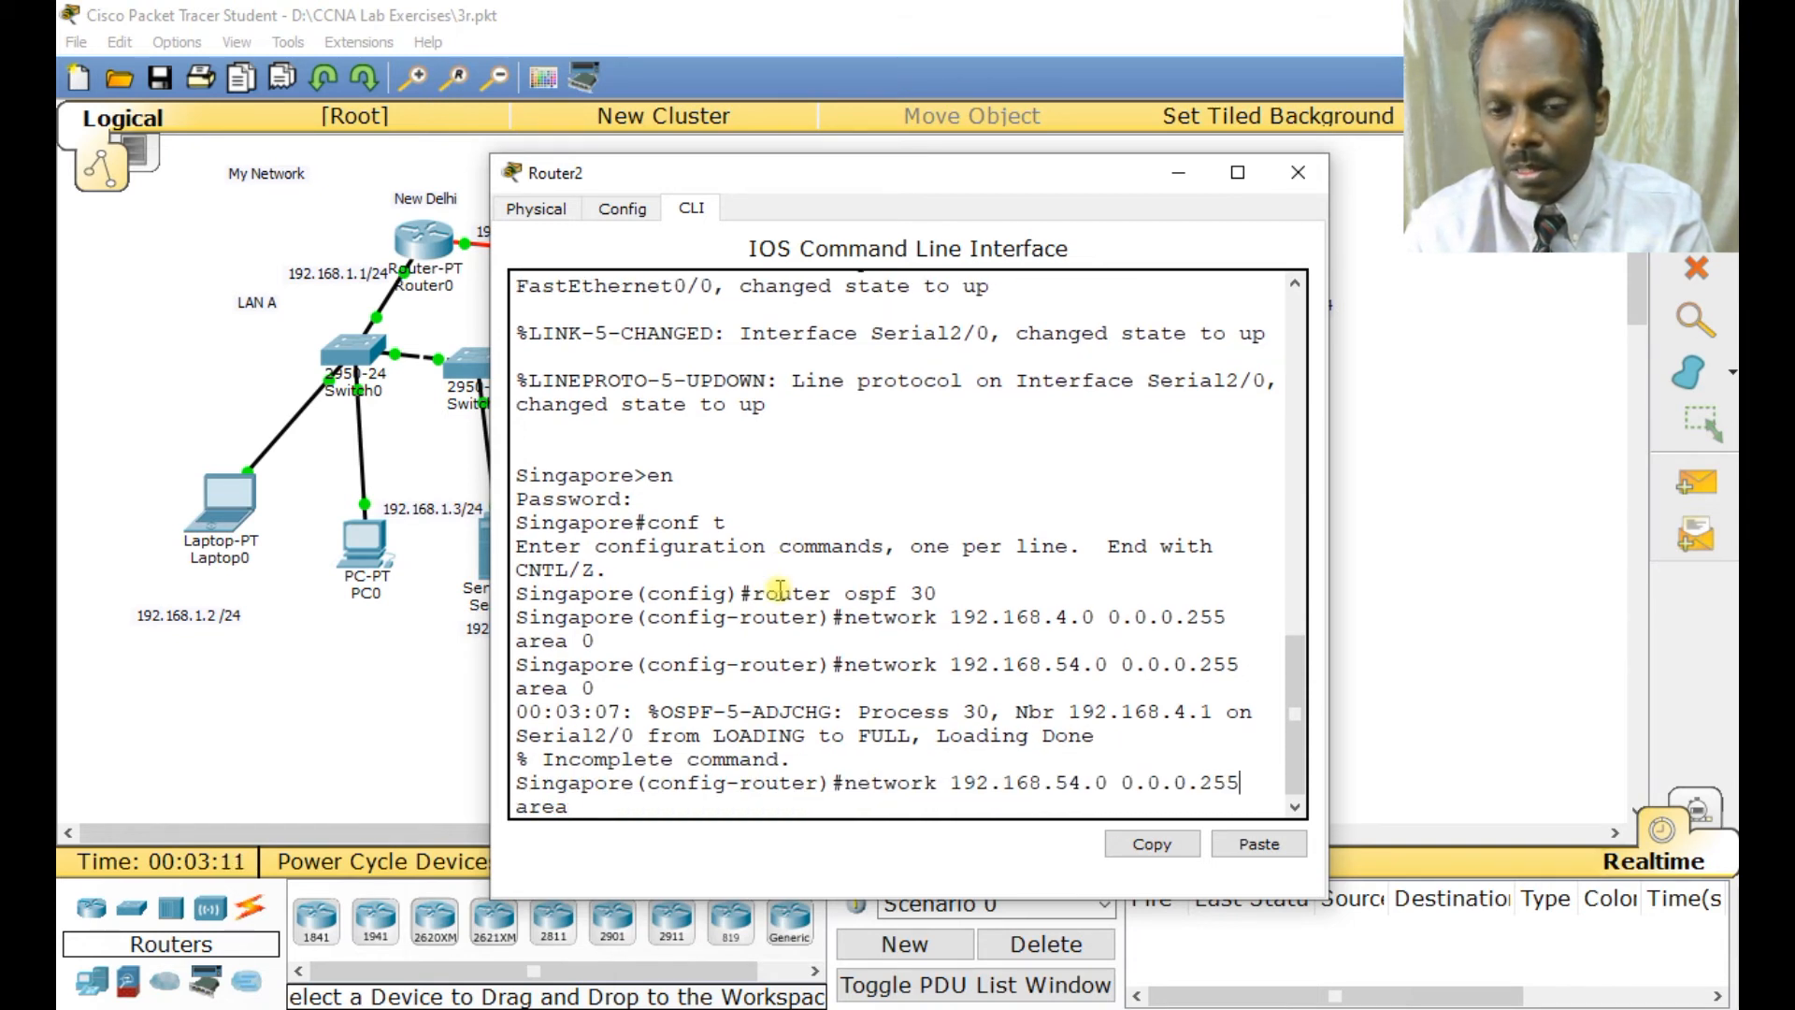
key(BackSpace)
key(Return)
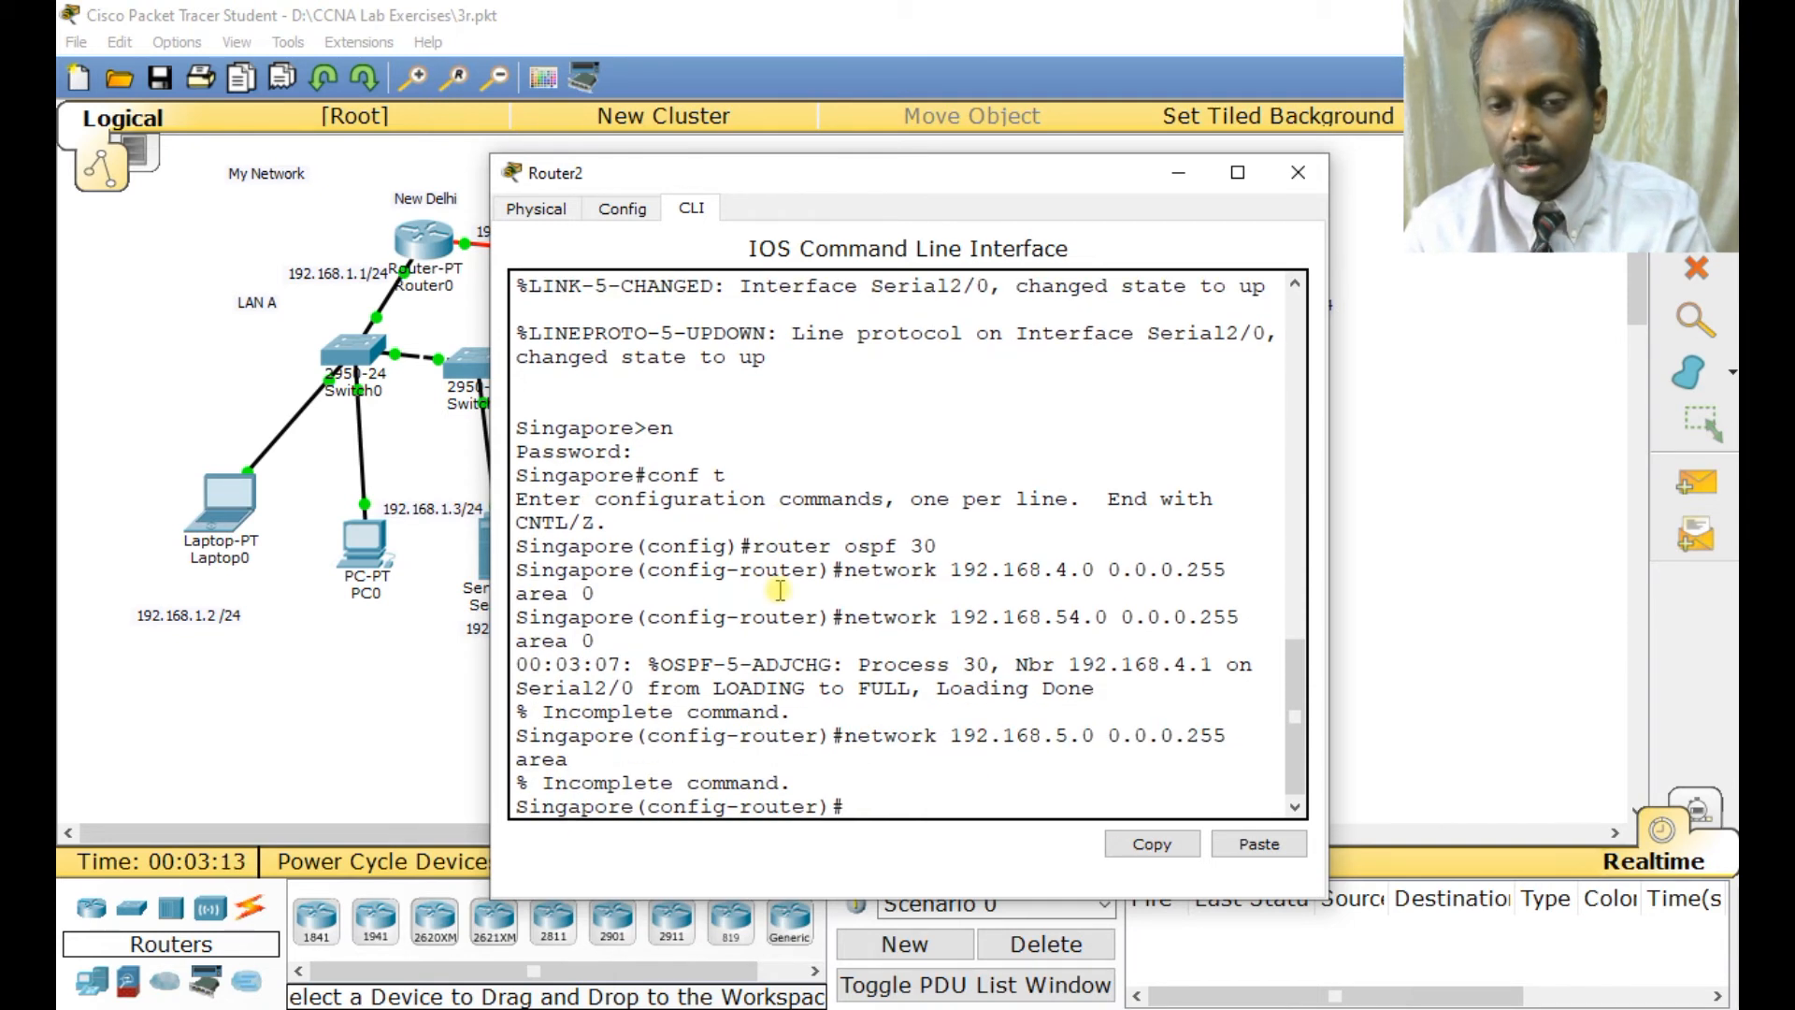
key(Up)
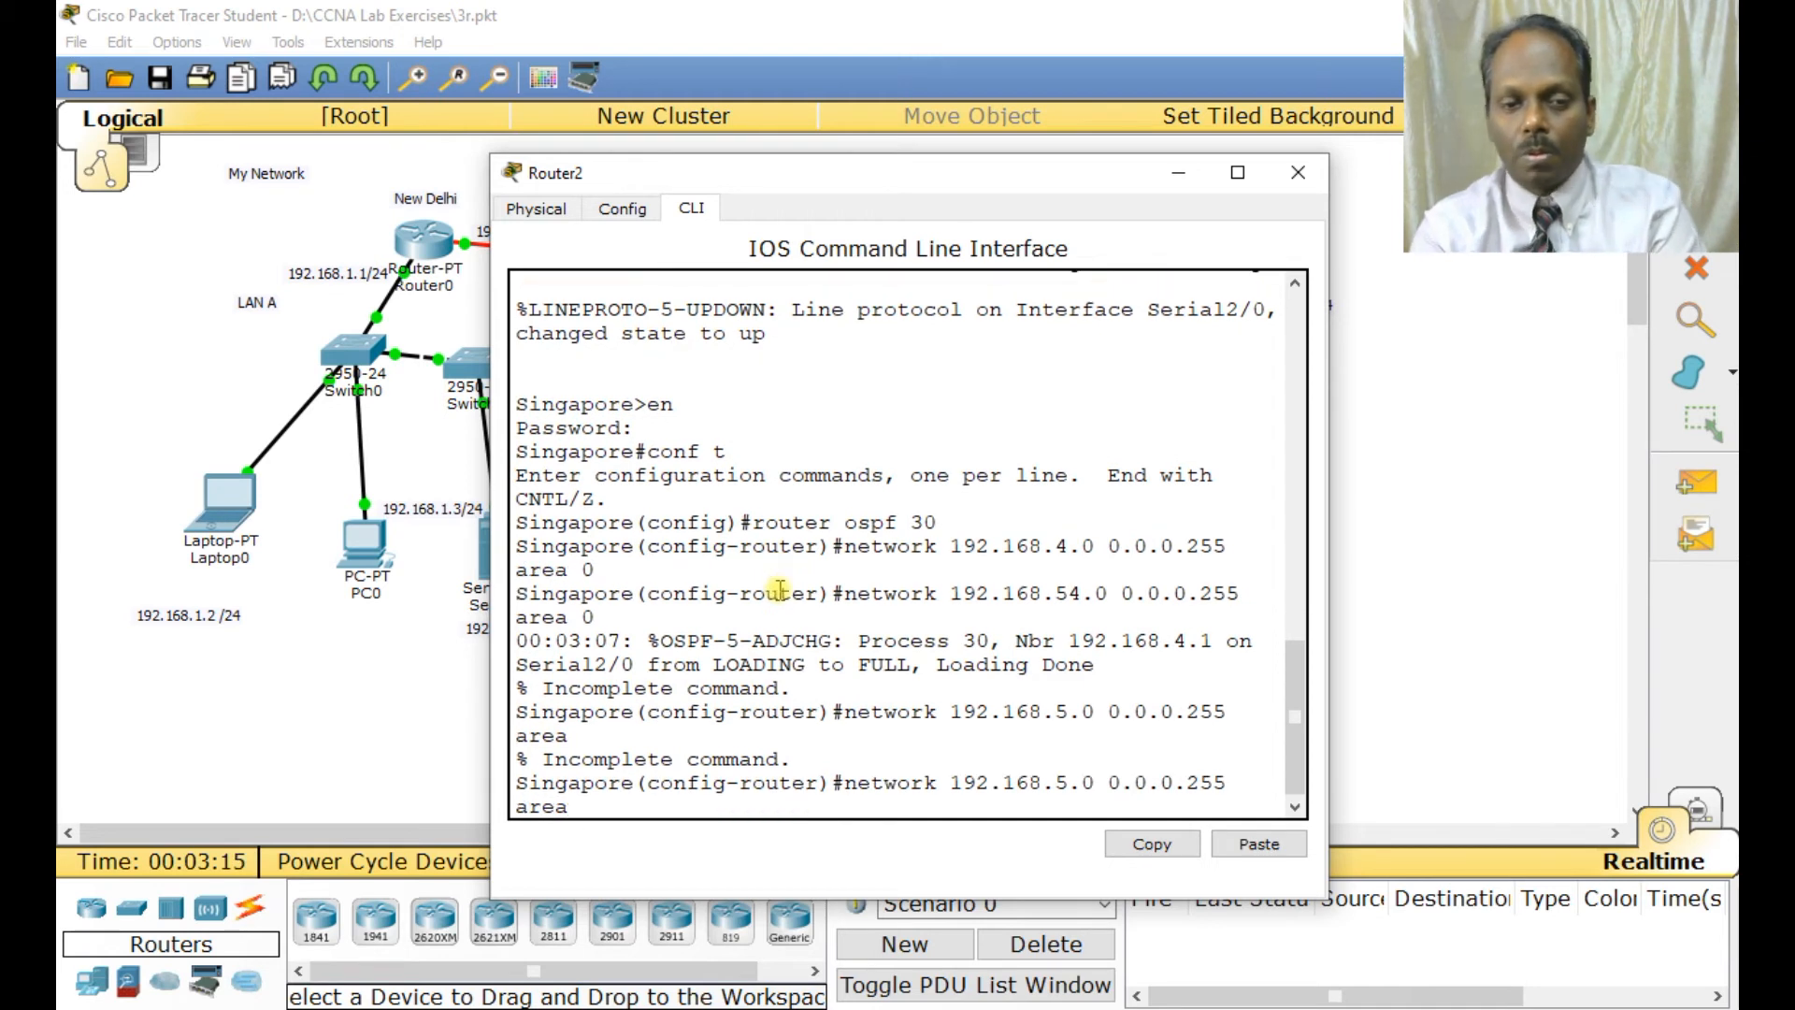
text(0)
key(Return)
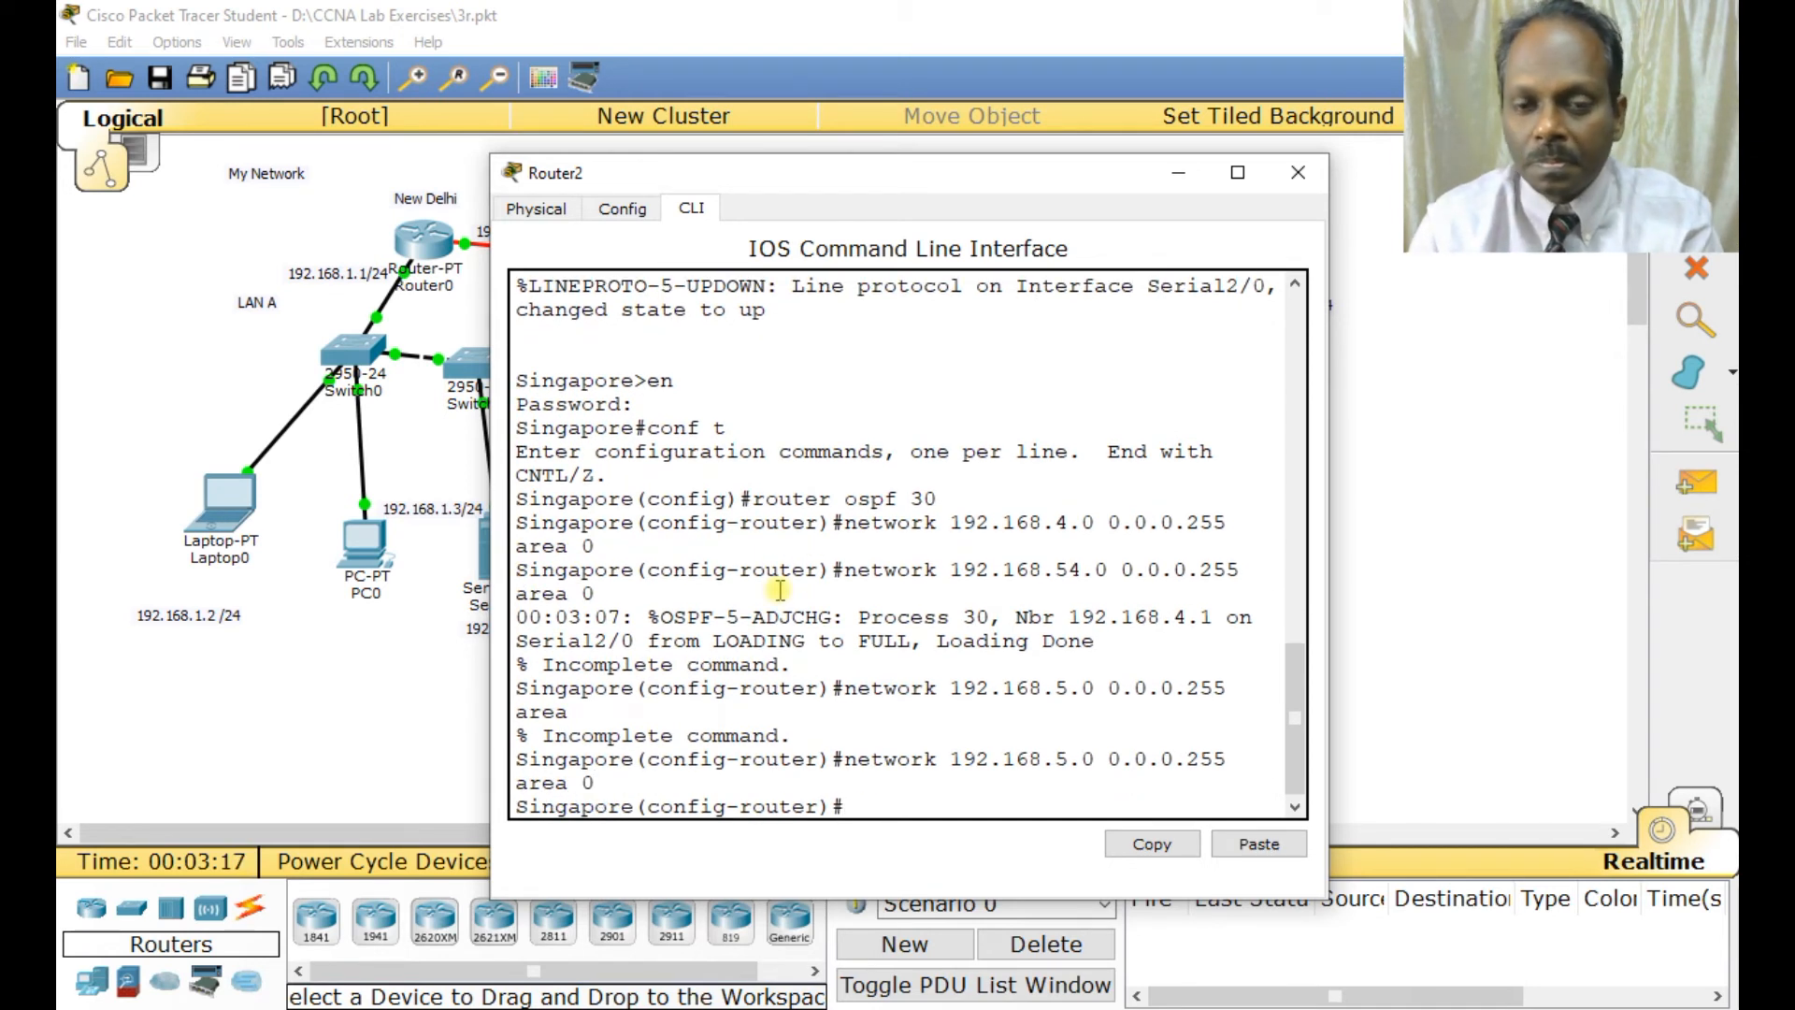
- Leave configuration mode on the Singapore router, save its configuration, and close the router window
text(ex)
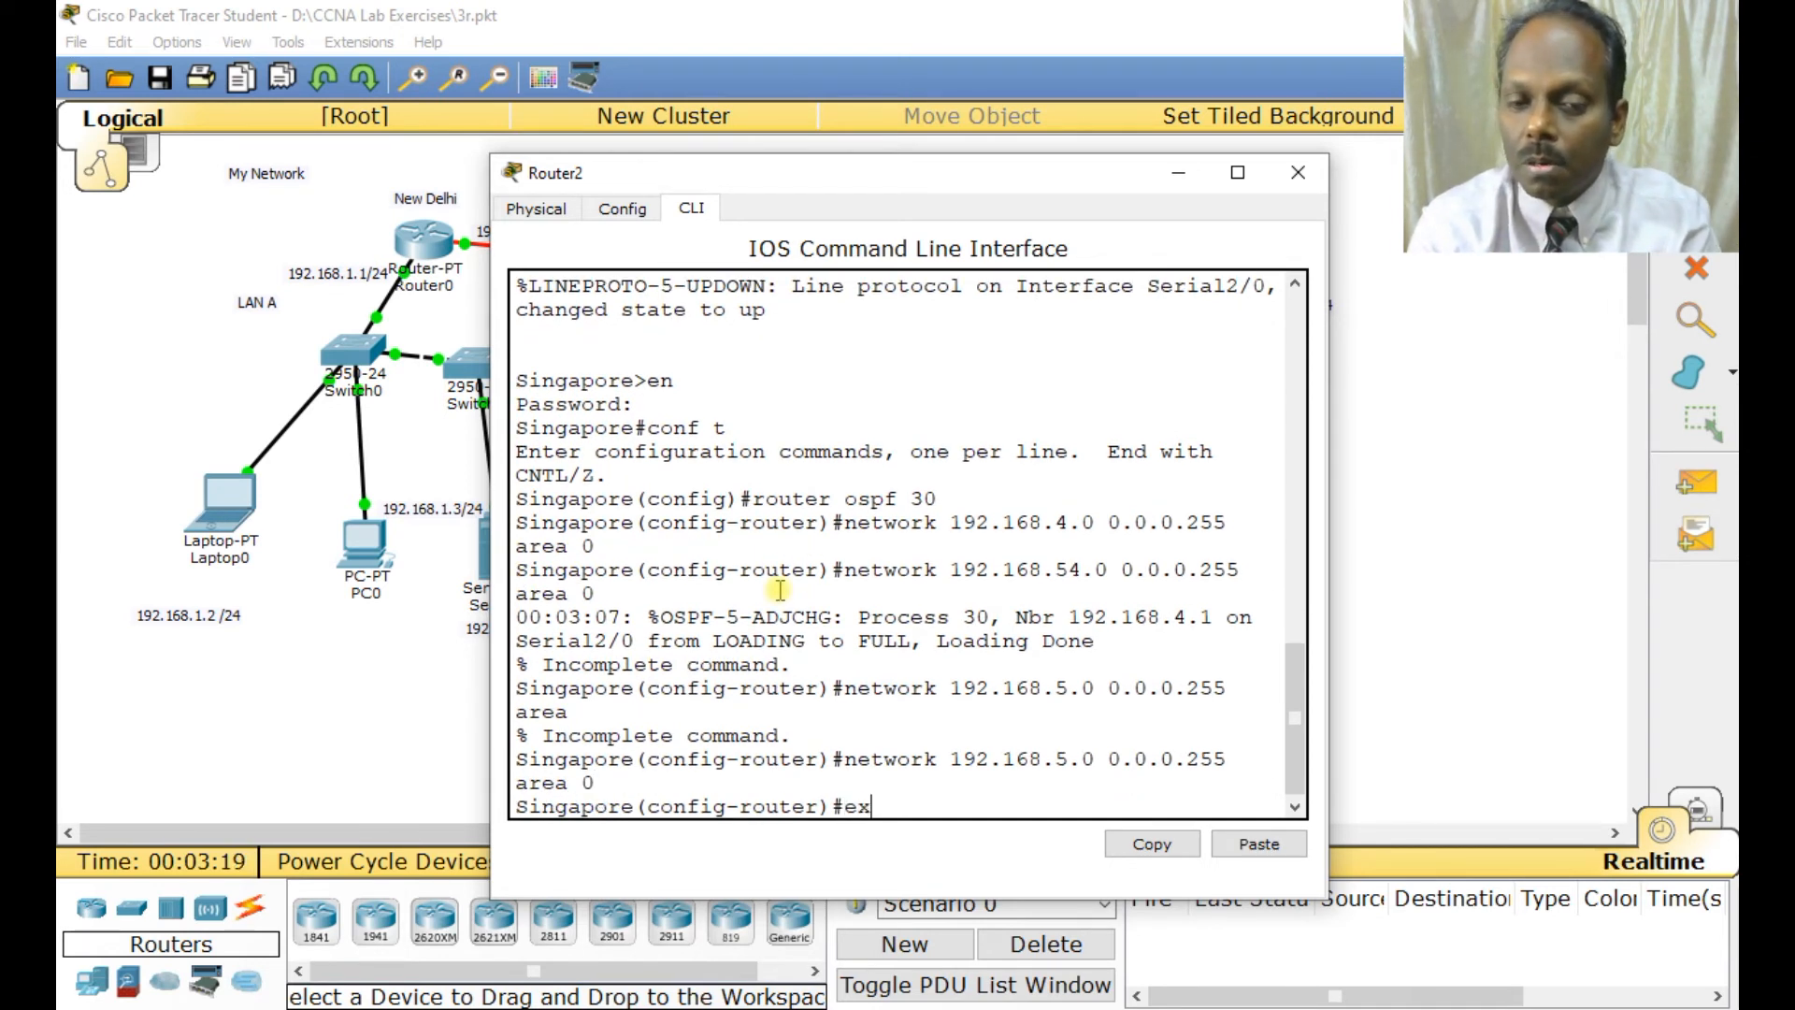
key(BackSpace)
text(nd)
key(Return)
text(wr)
key(Return)
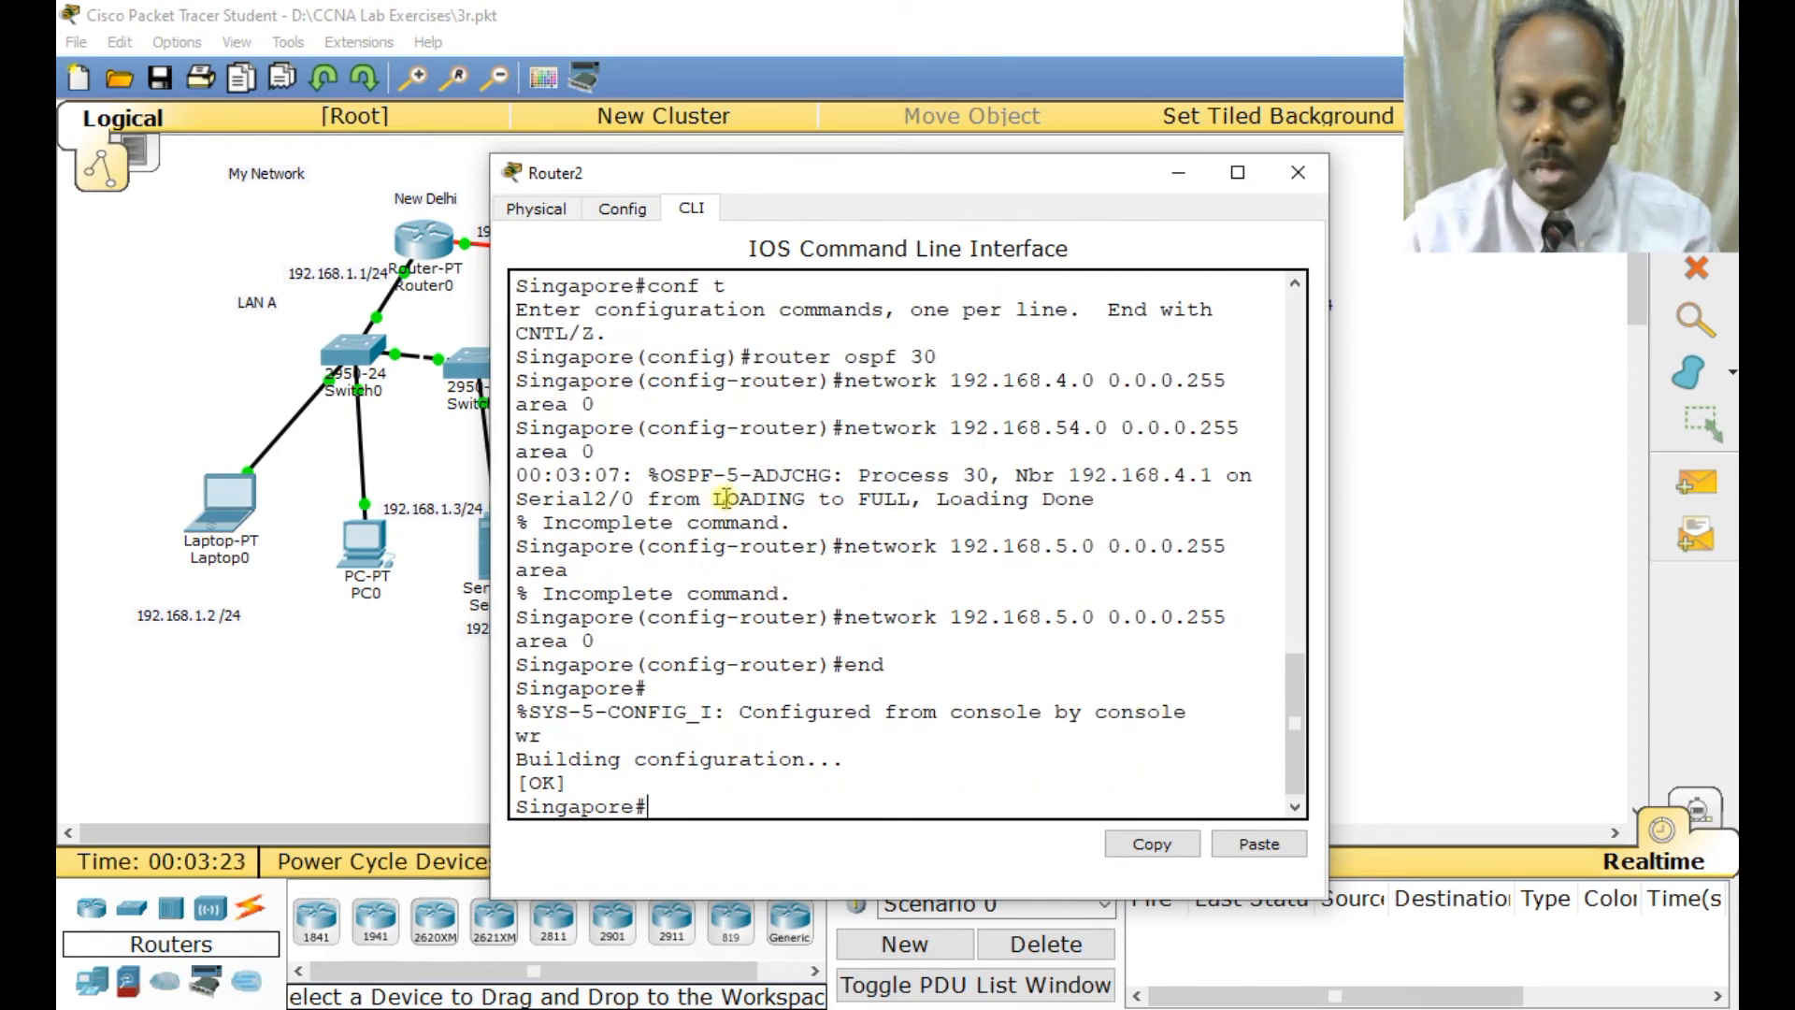
click(1297, 172)
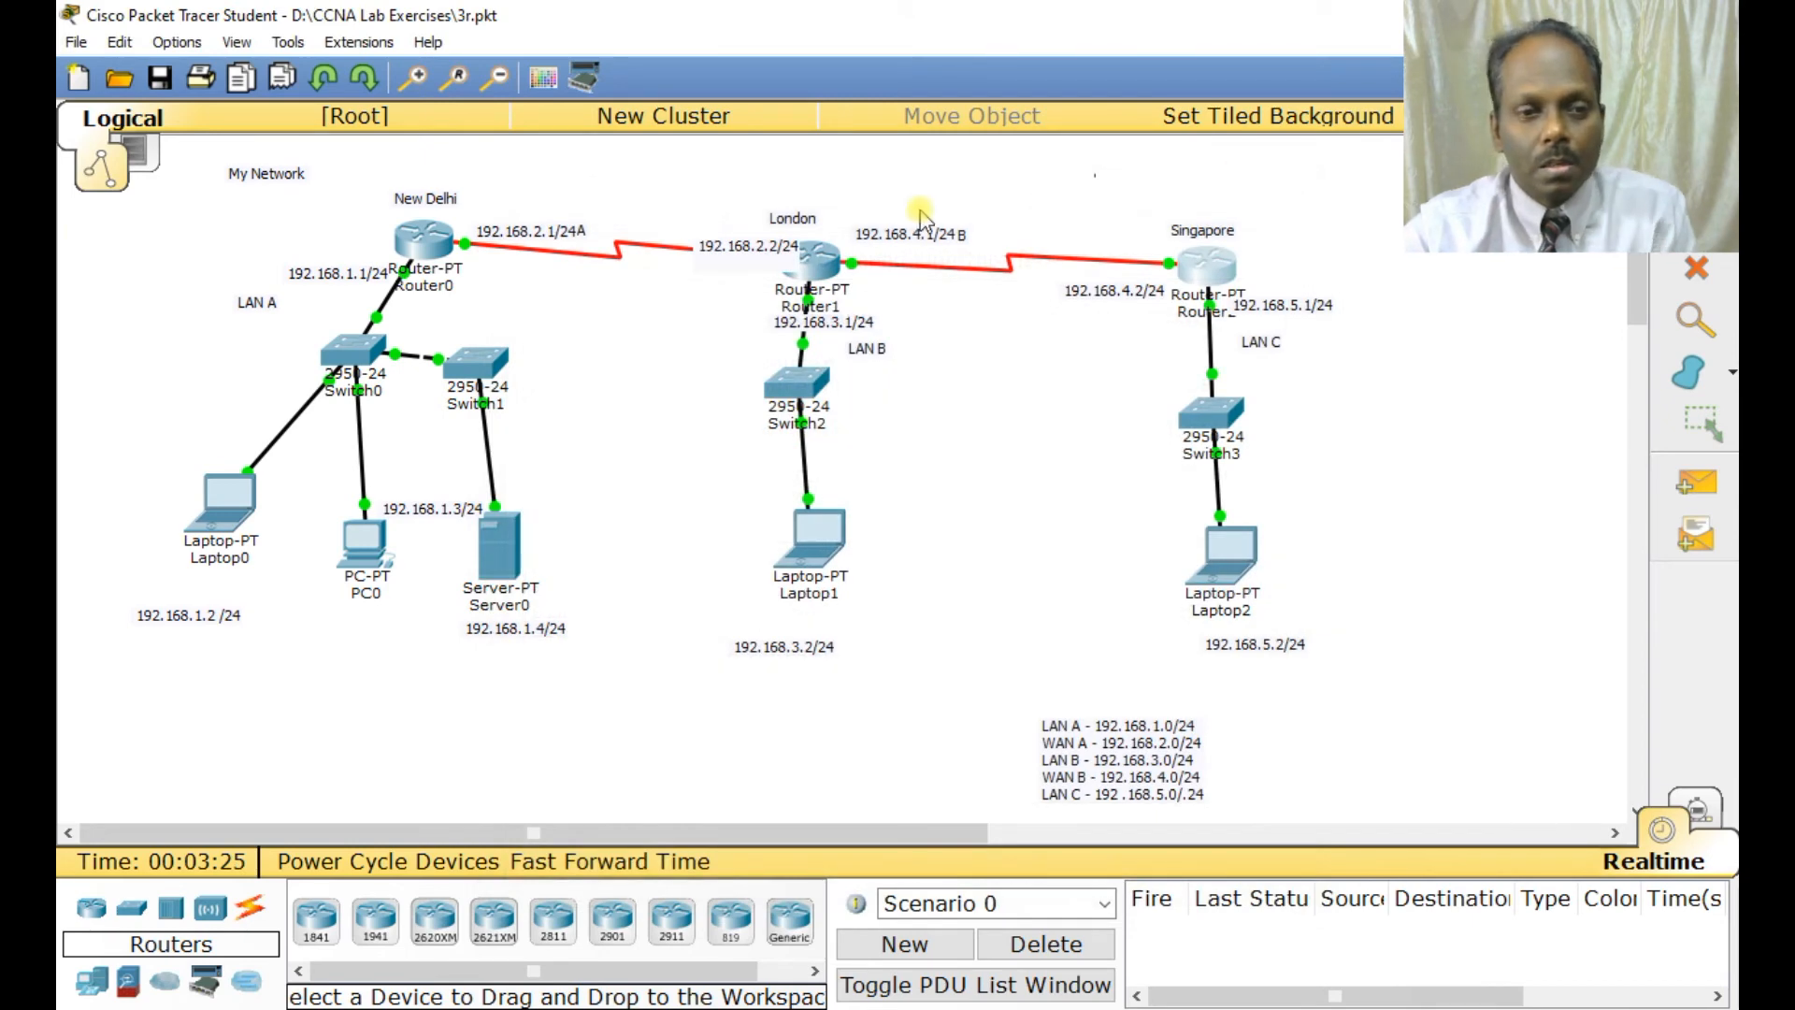
- Ping Laptop2 at 192.168.5.2 from Laptop0's Command Prompt to test connectivity
click(229, 498)
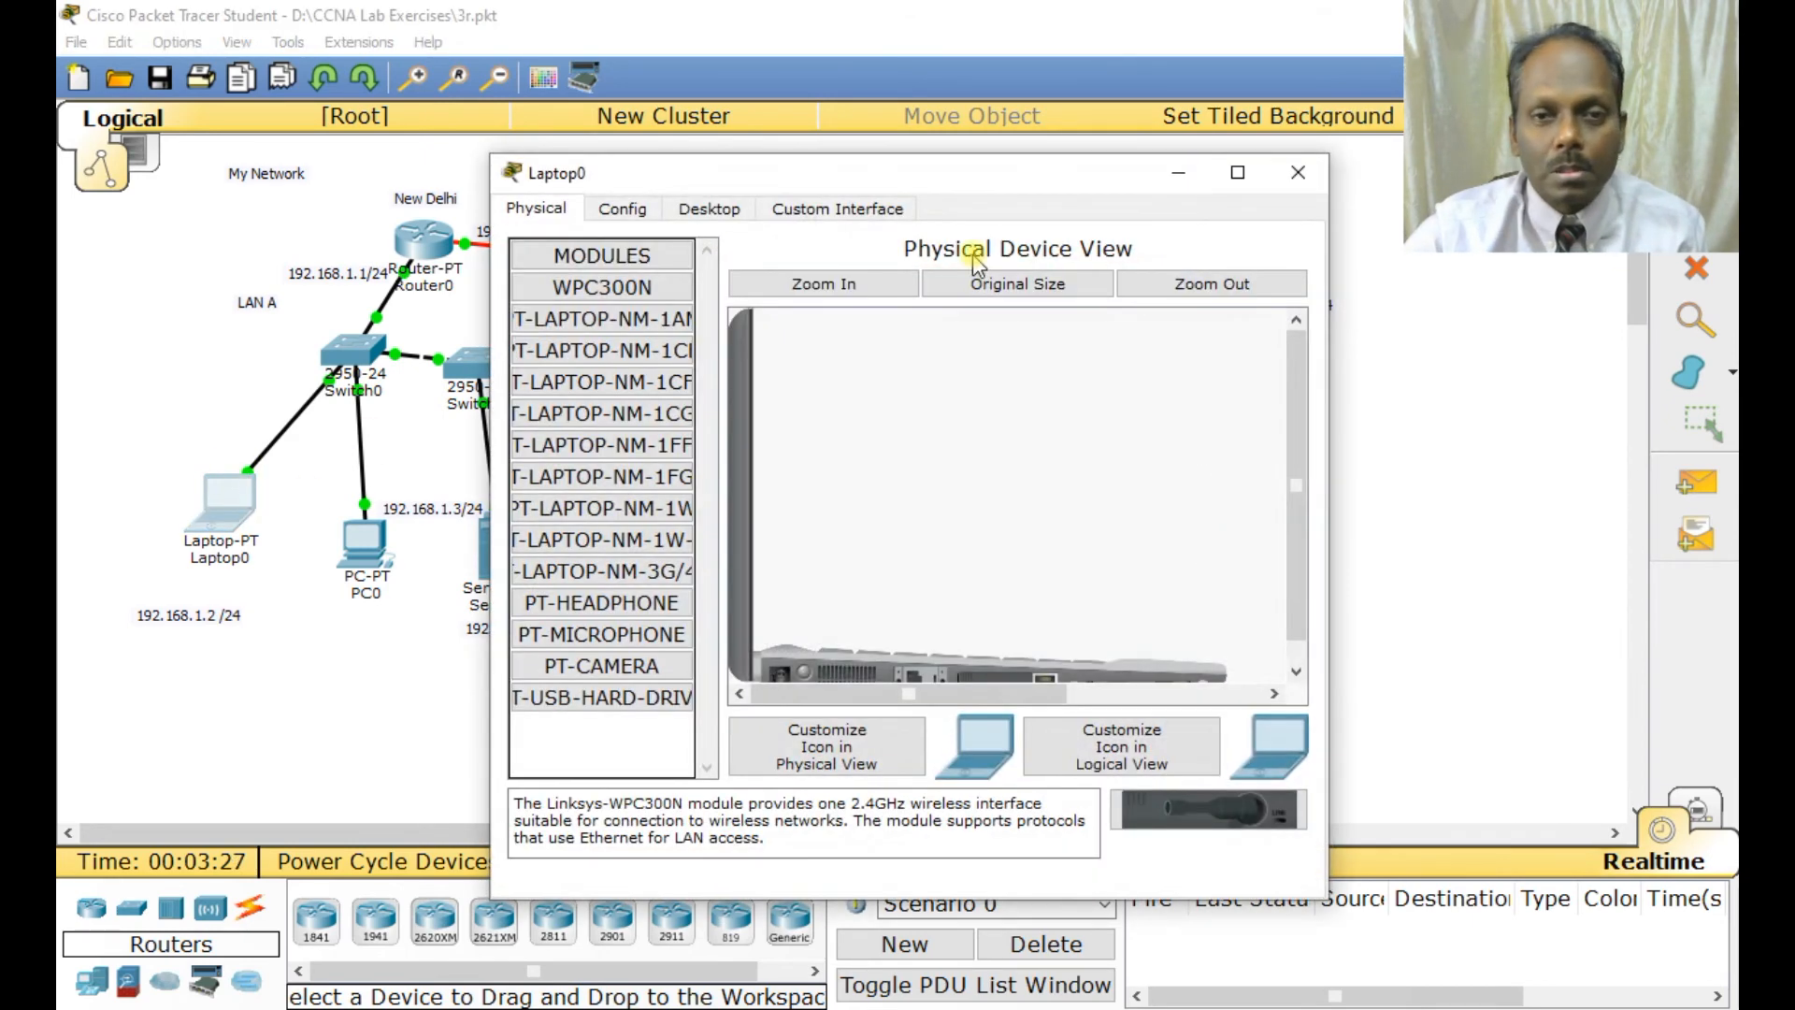
click(718, 209)
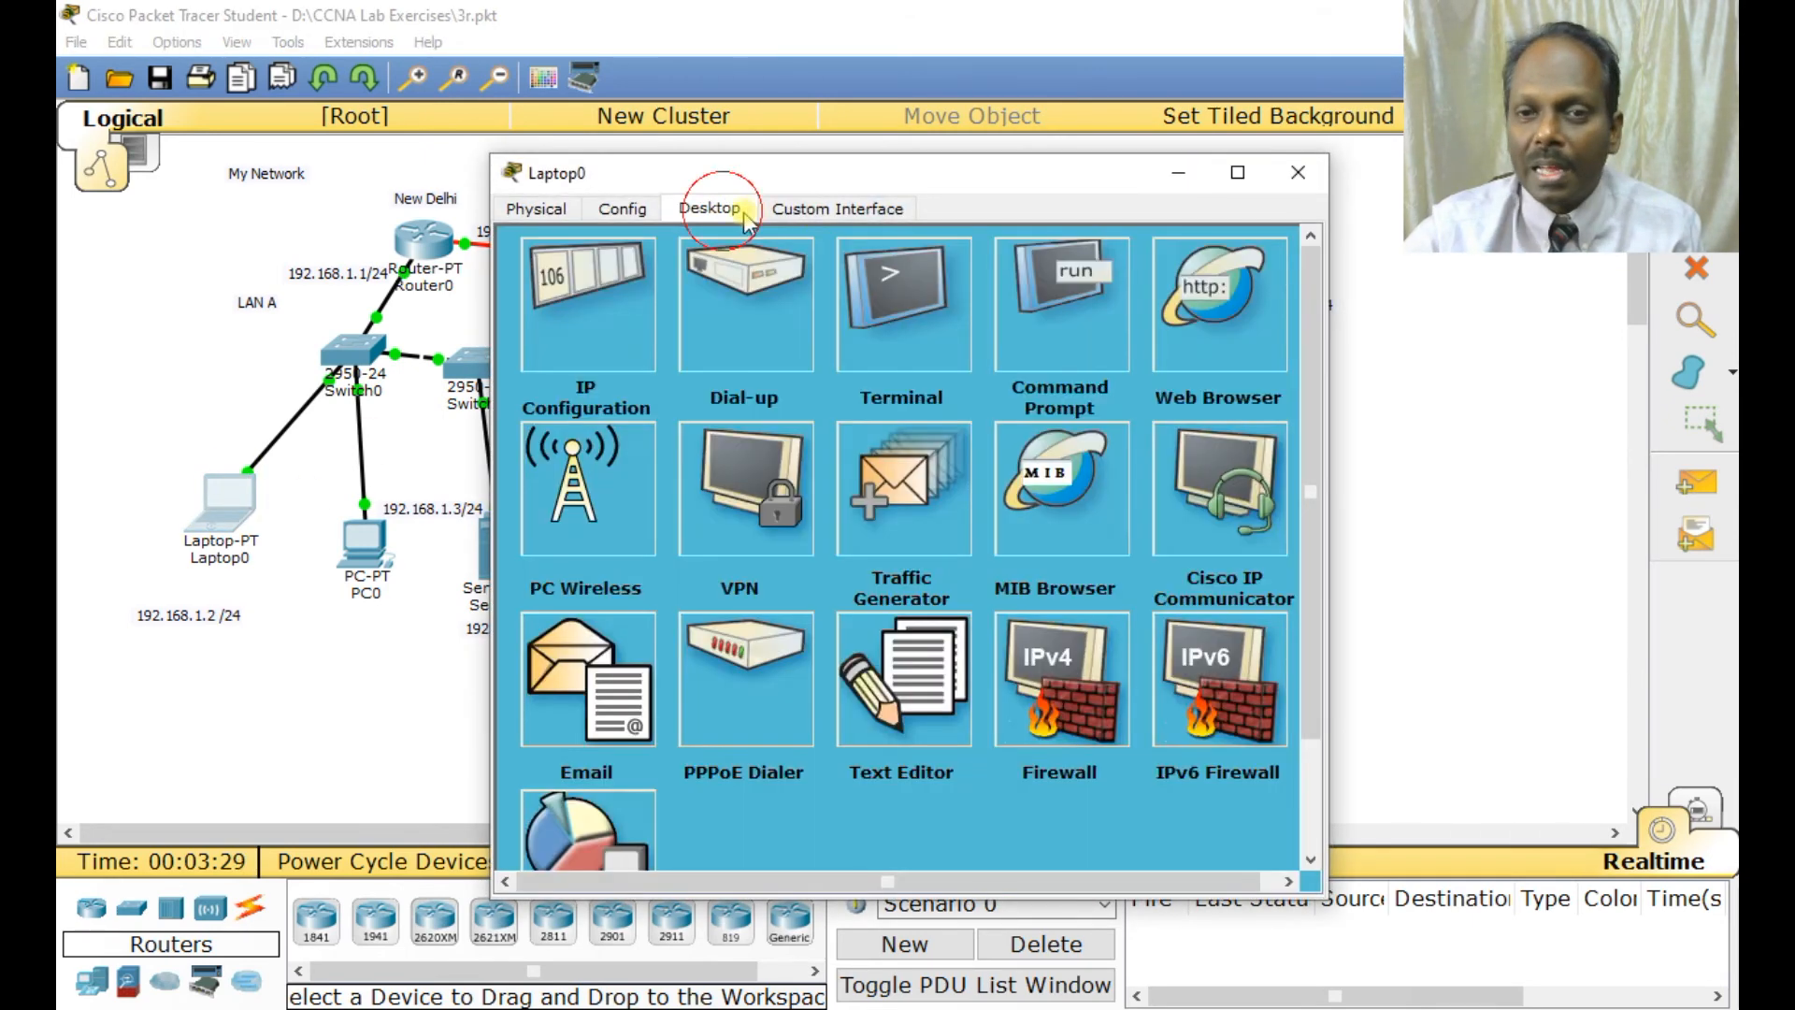
click(1070, 322)
text(ping 192.16)
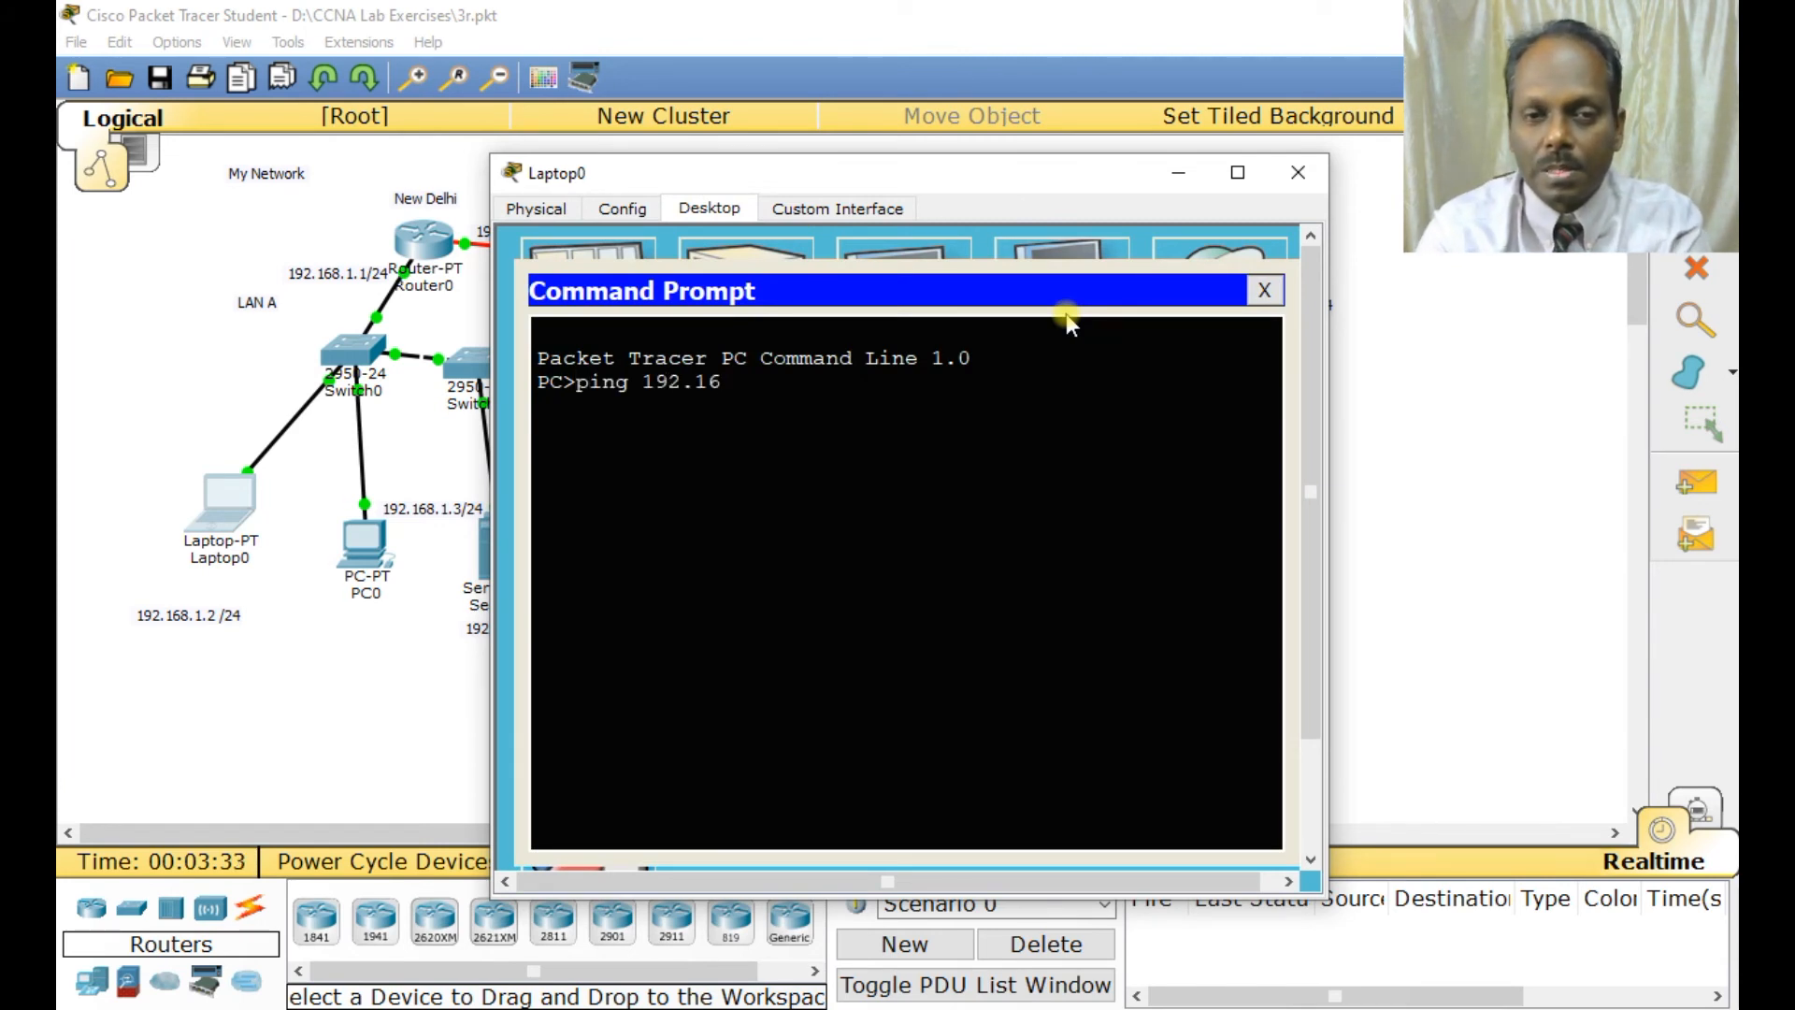
text(8.5.2)
key(Return)
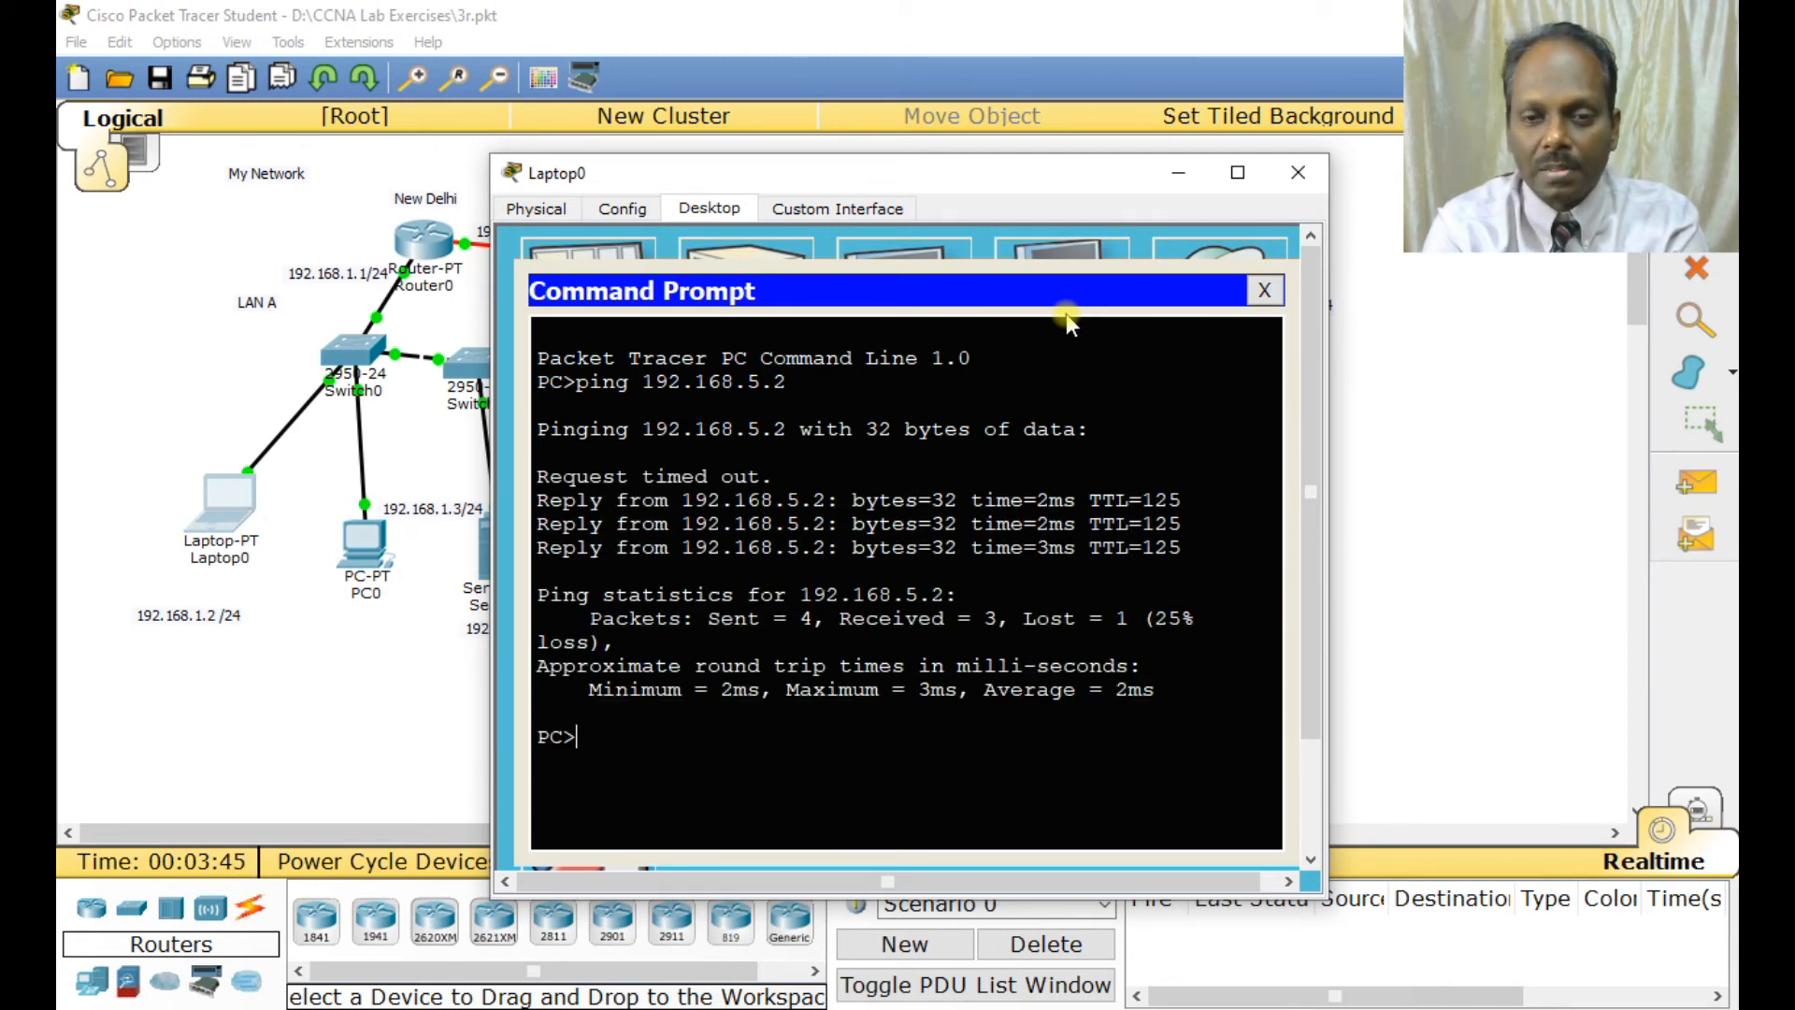
click(1297, 172)
- Display the New Delhi router's IP routing table and examine the OSPF code and the 192.168.3.0 route entry
click(425, 240)
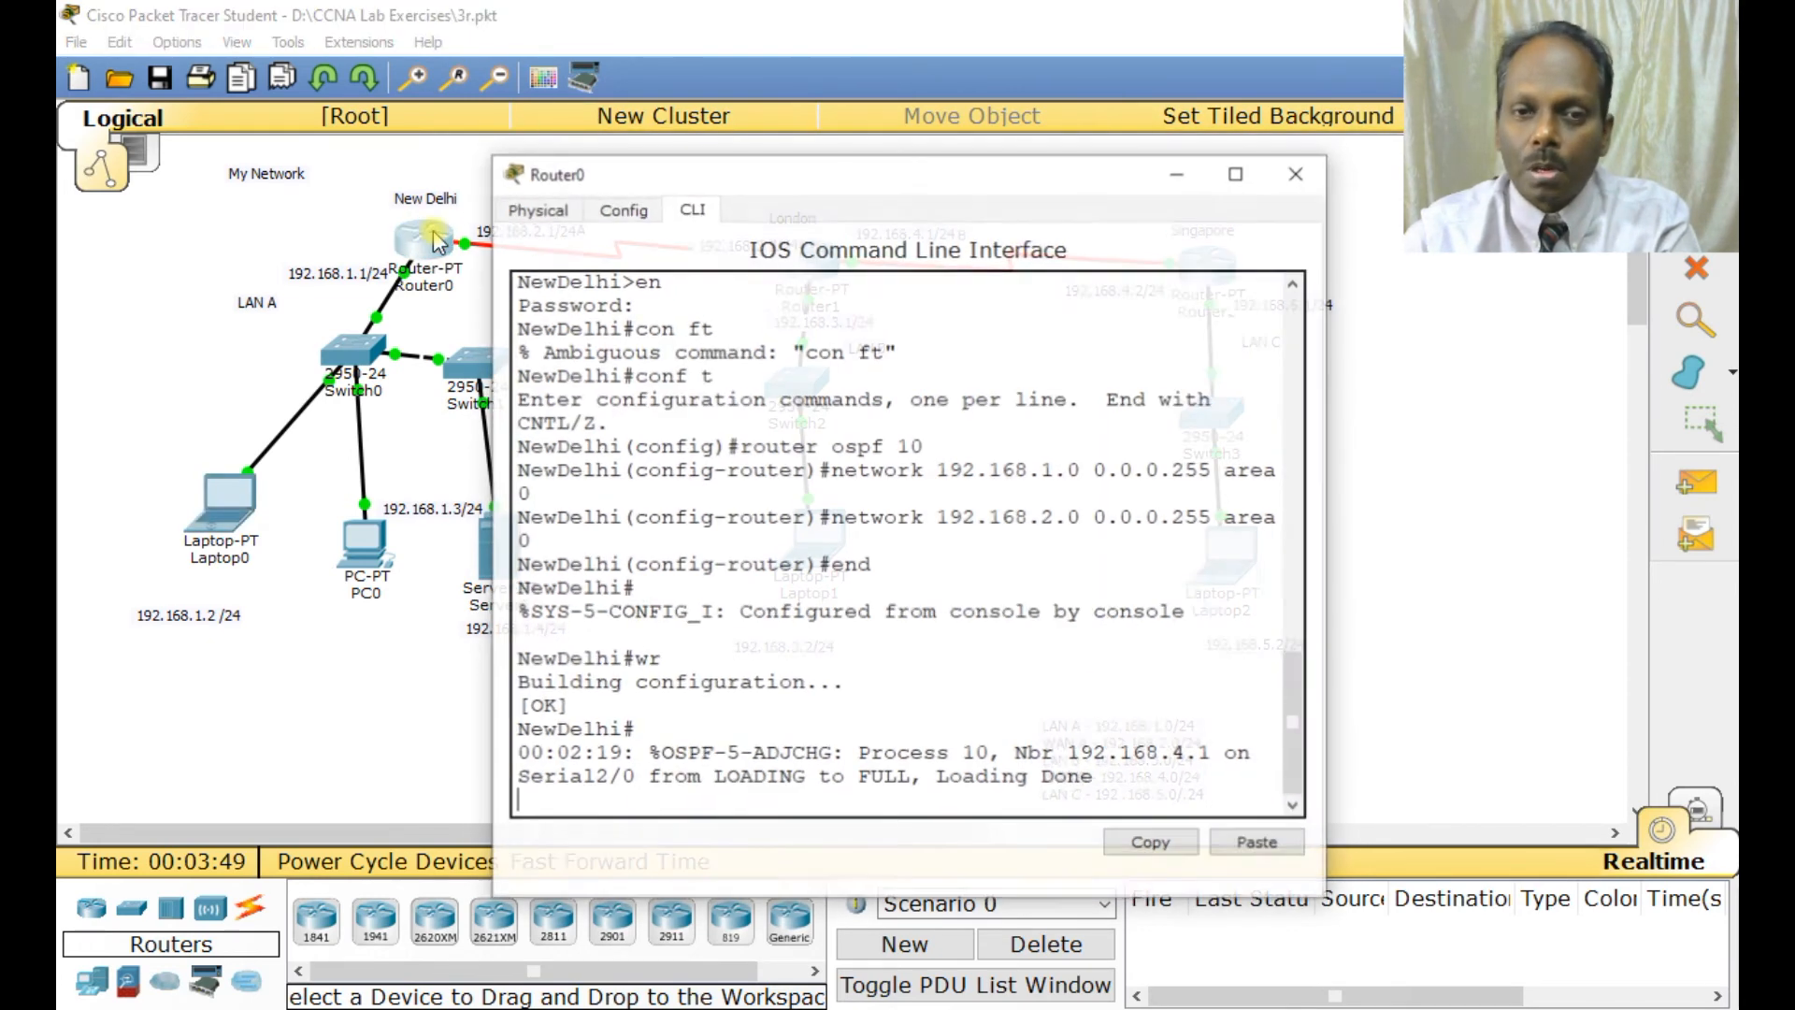
click(1239, 174)
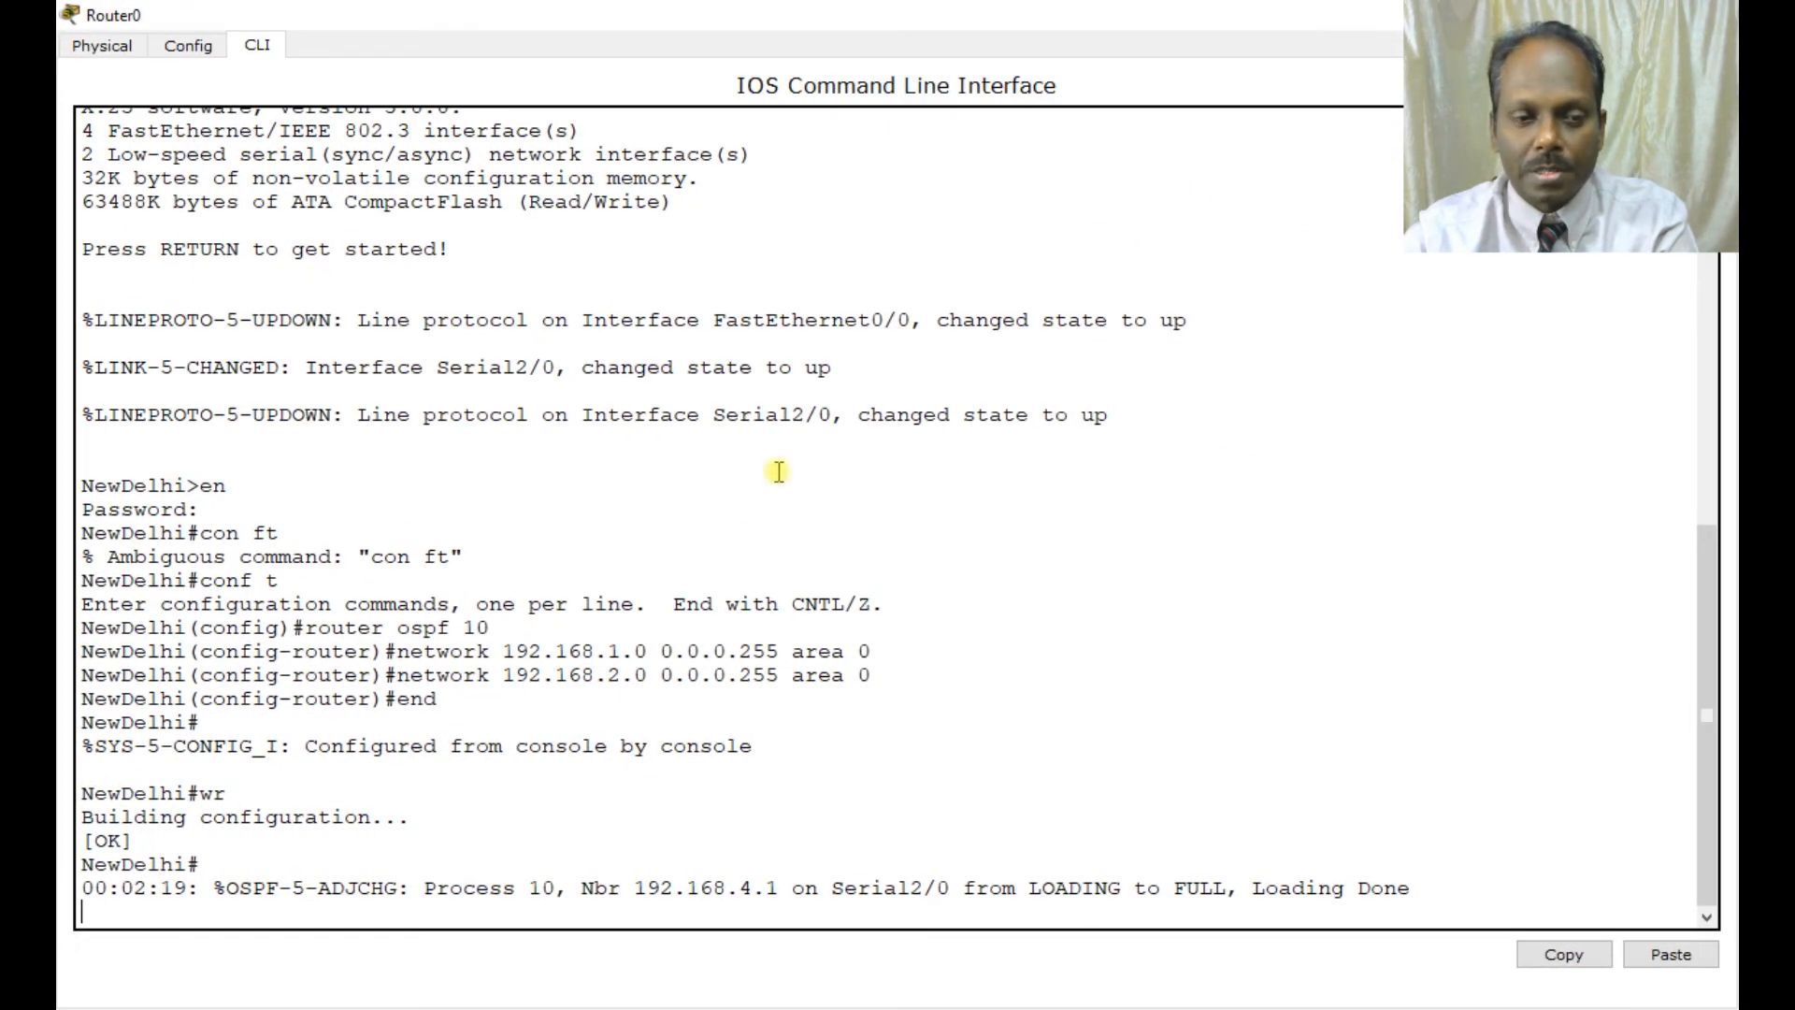
key(Return)
text(sh ip route)
key(Return)
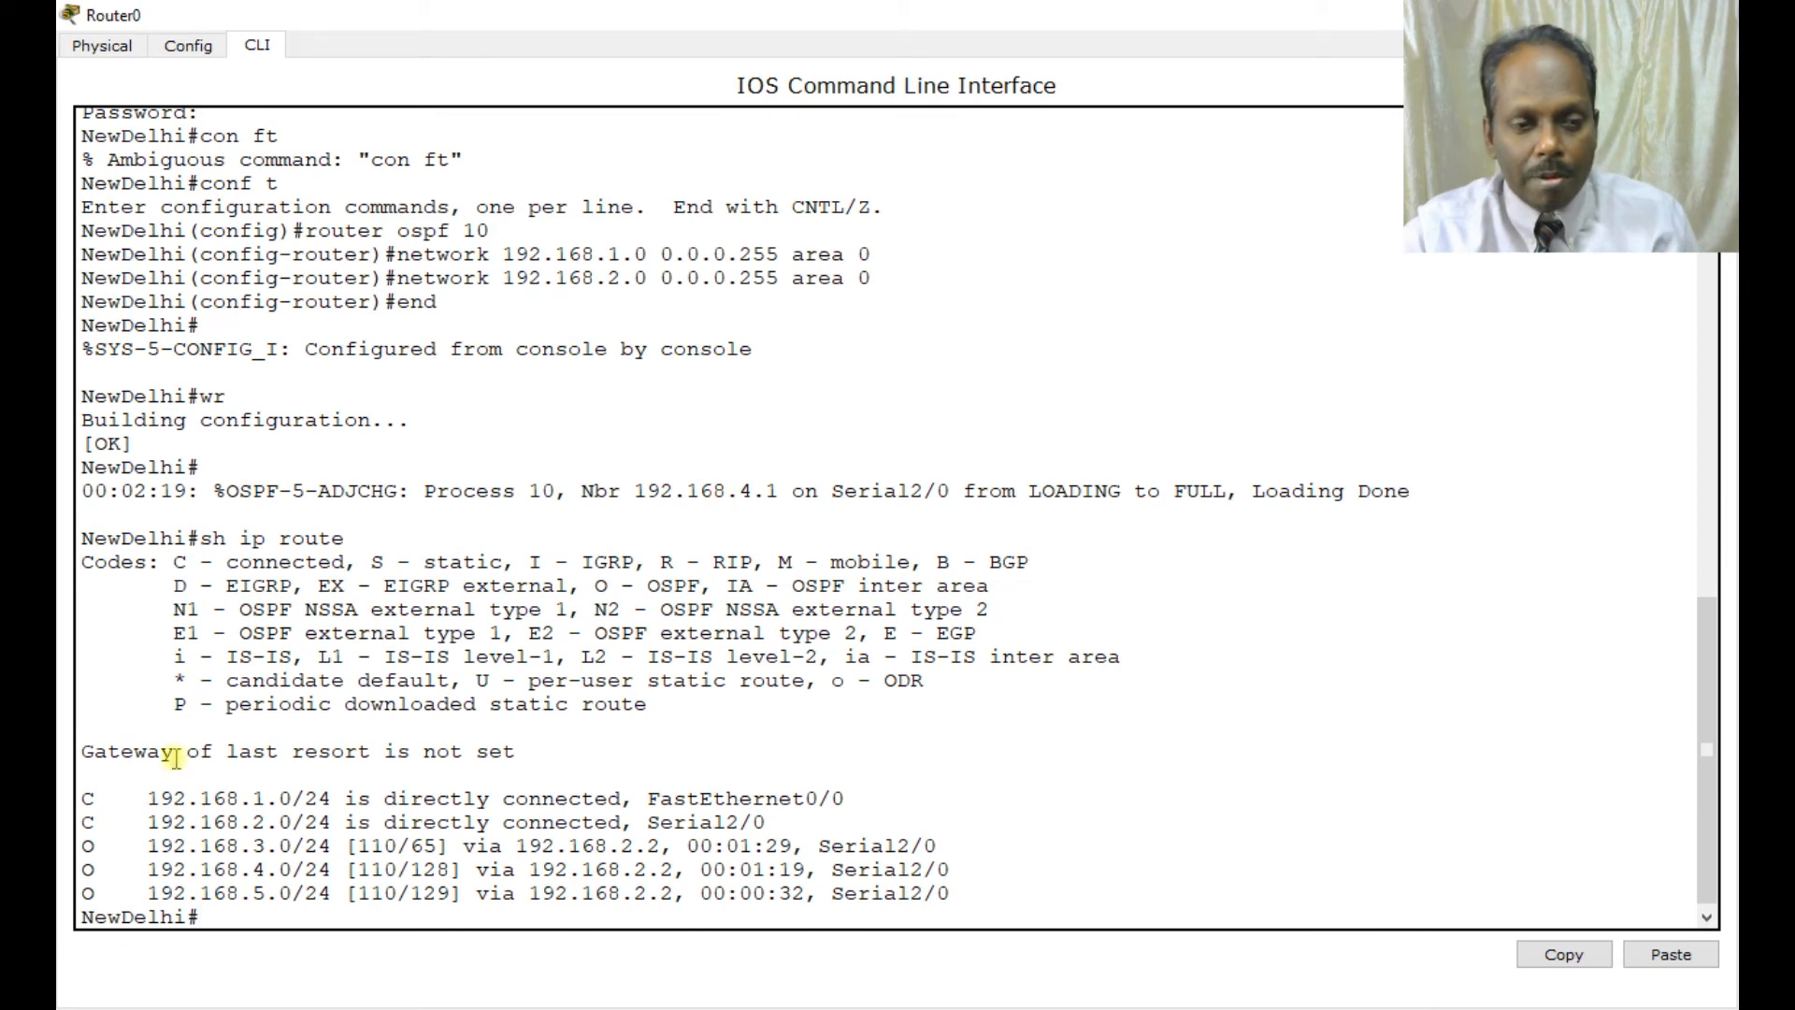
drag(94, 846, 77, 845)
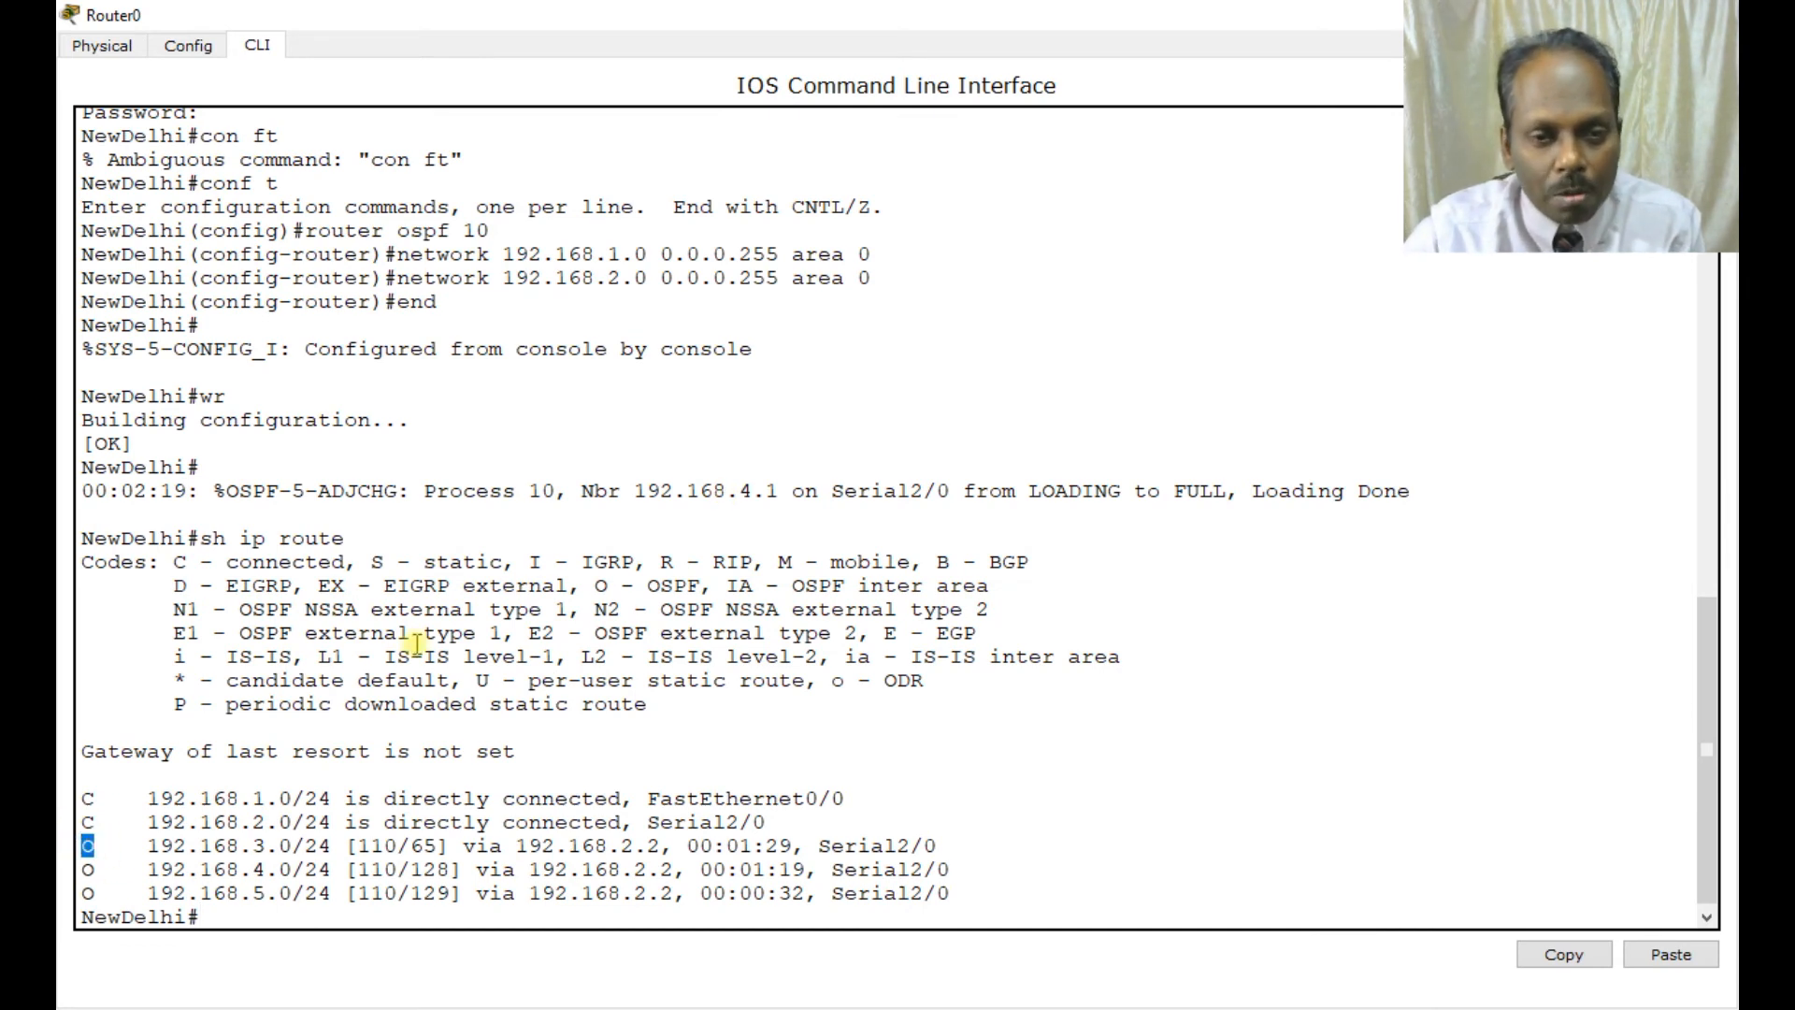
drag(595, 585, 695, 585)
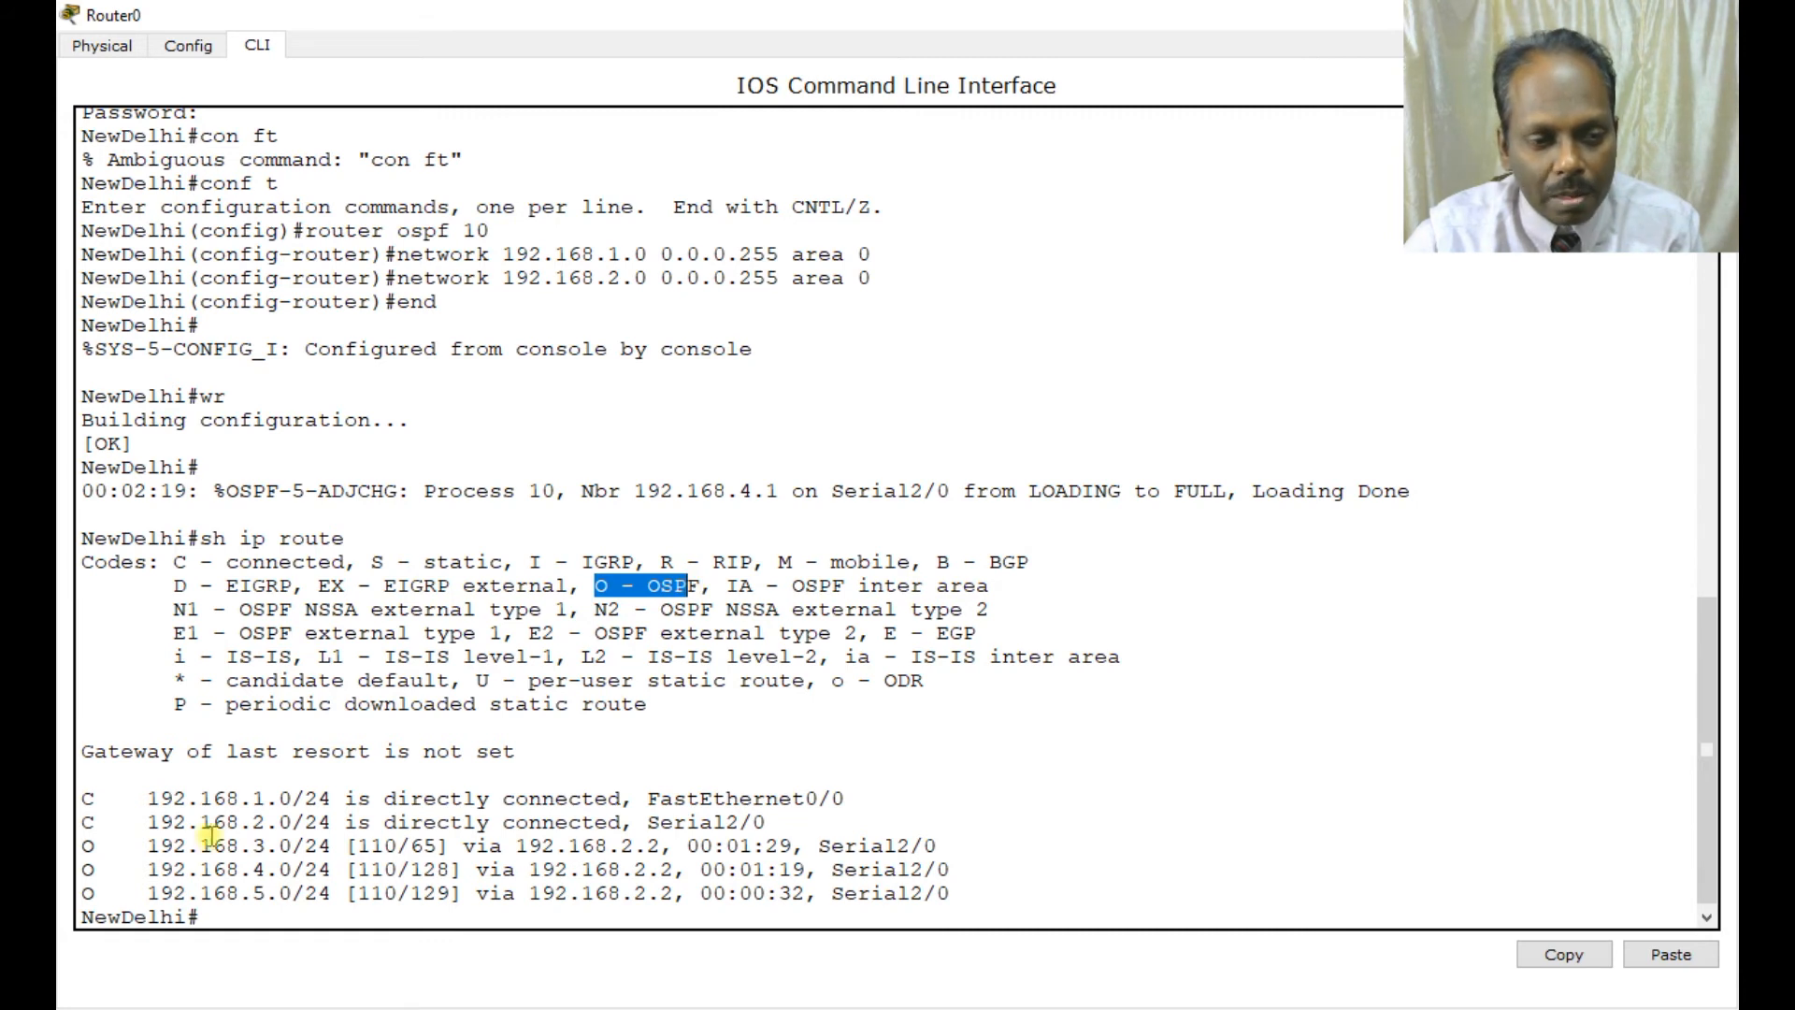
drag(253, 845, 264, 846)
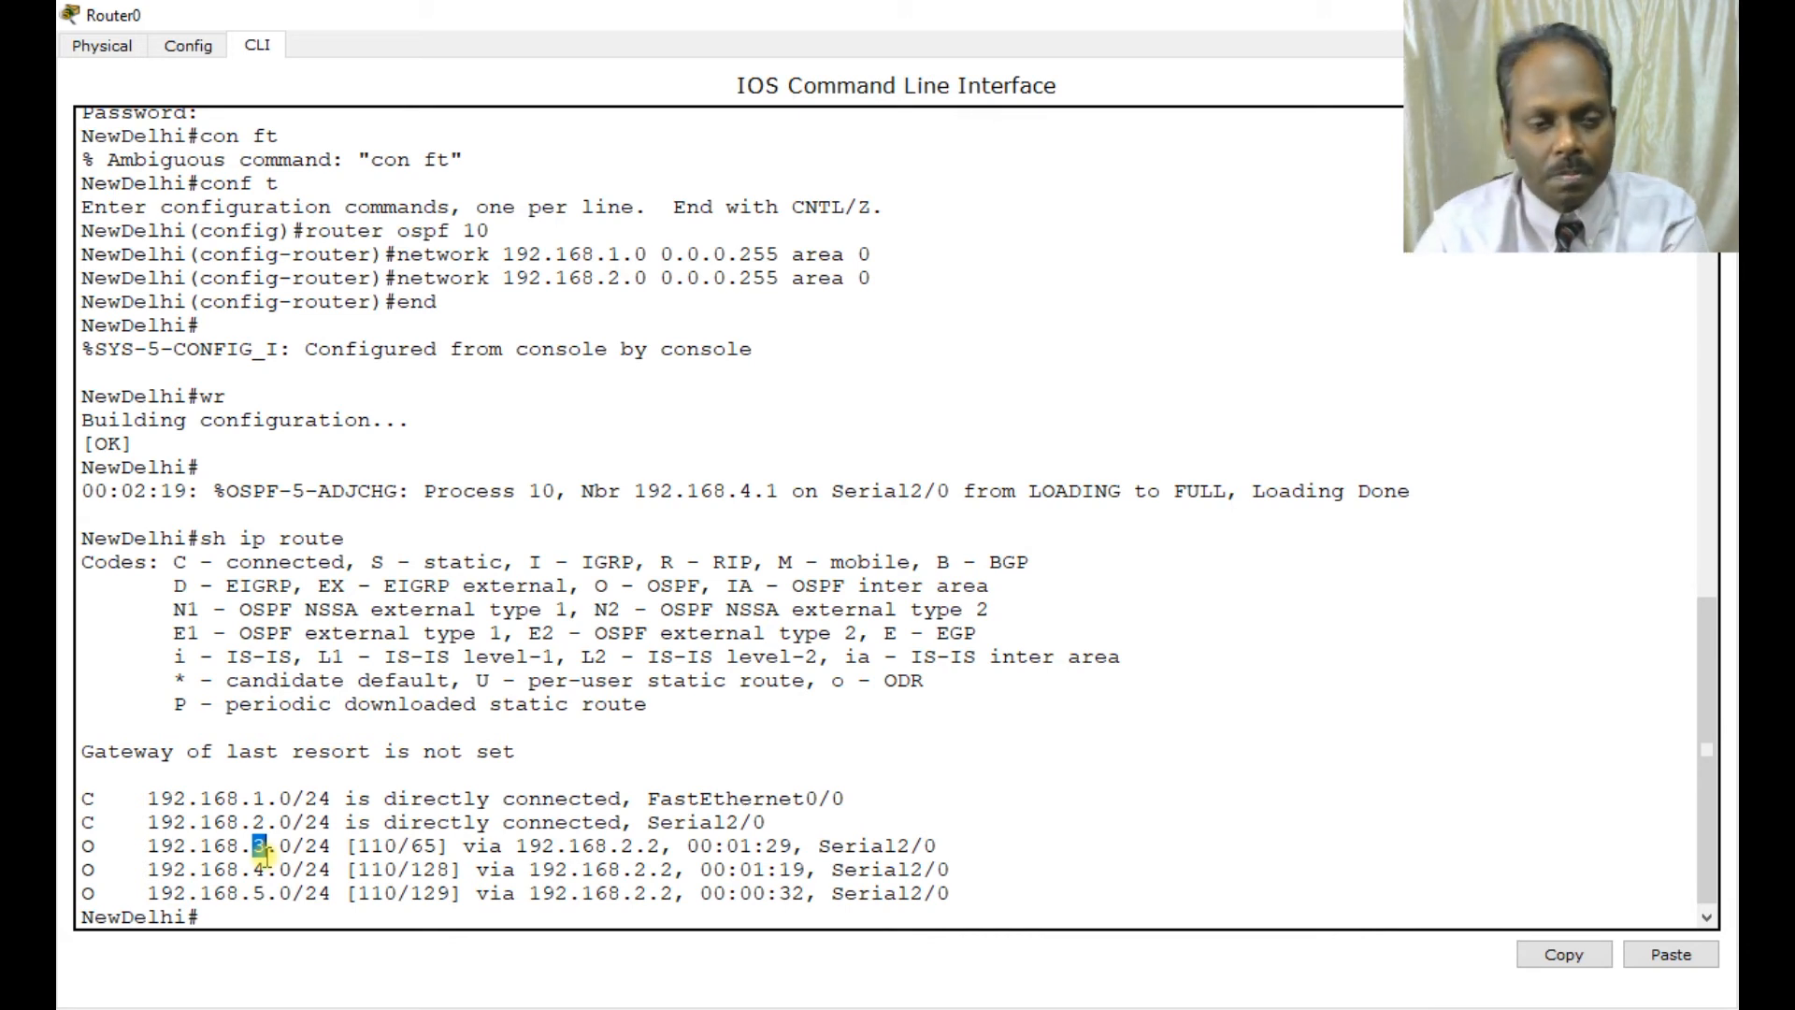
- Display the New Delhi router's IP routing protocol information with sh ip protocols
key(Return)
text(sh ip)
text( rp)
key(BackSpace)
key(BackSpace)
text(protoc)
text(ole)
key(BackSpace)
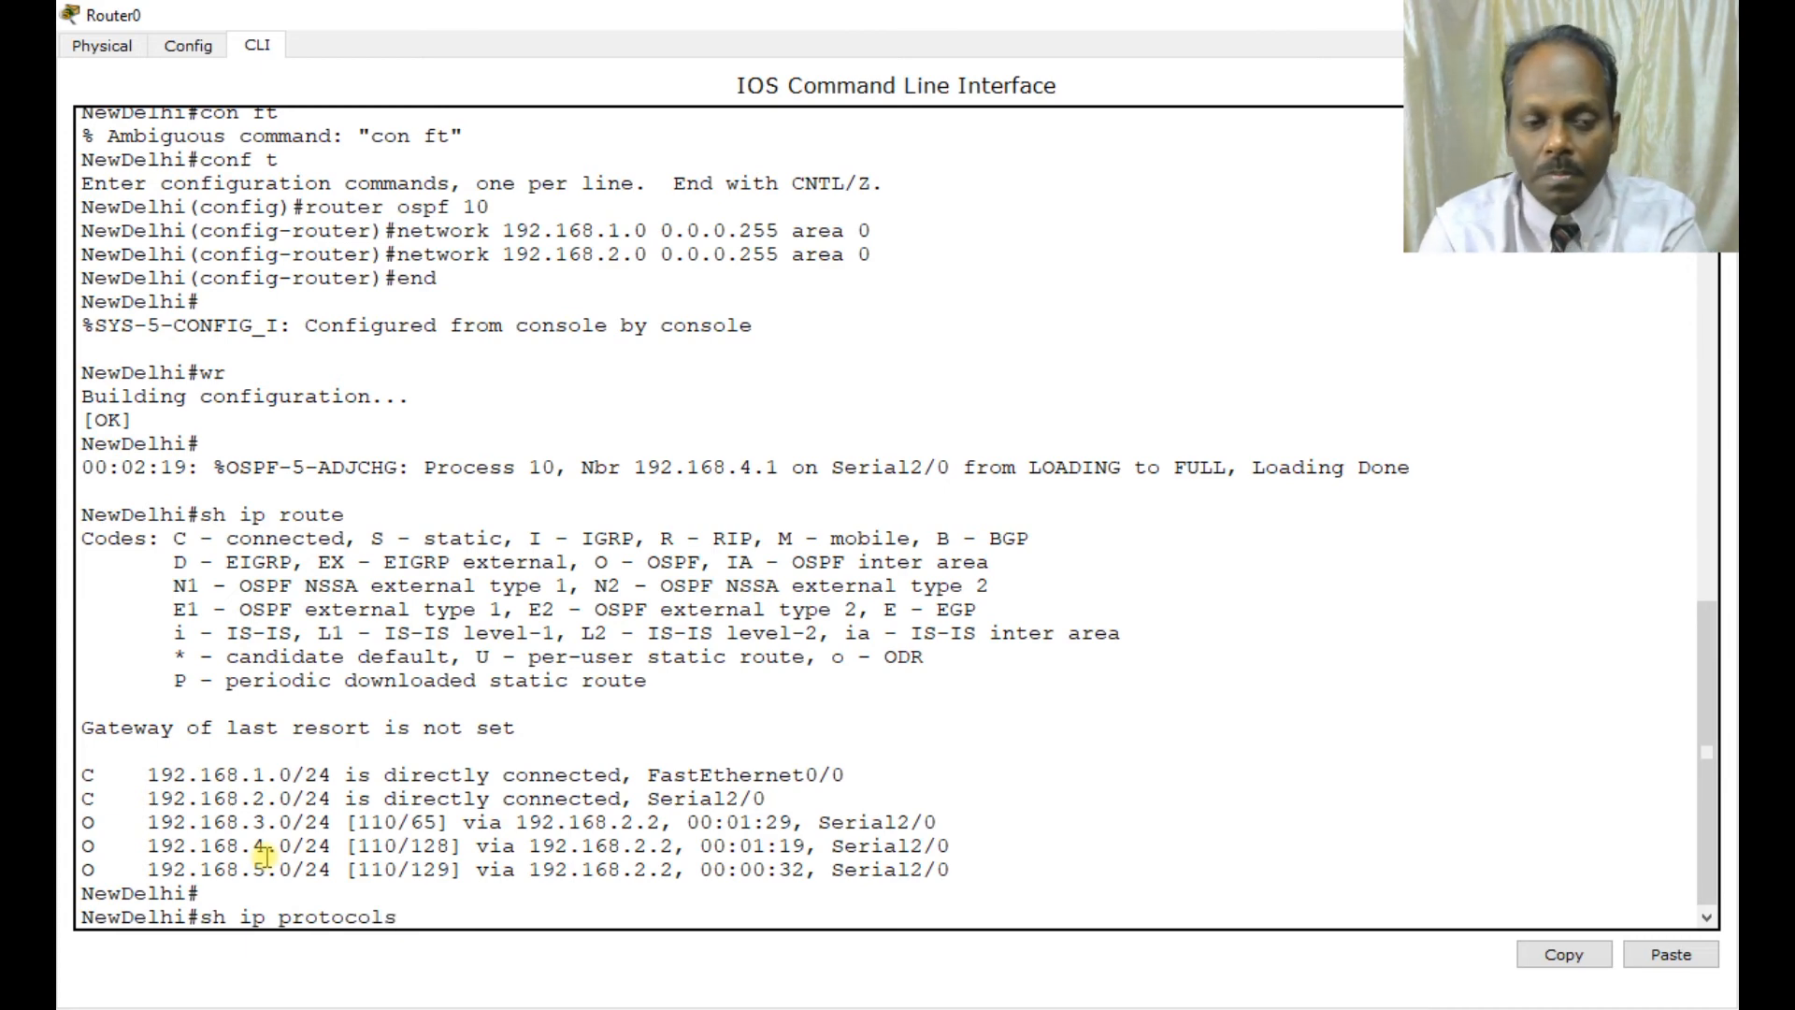
key(Tab)
key(Return)
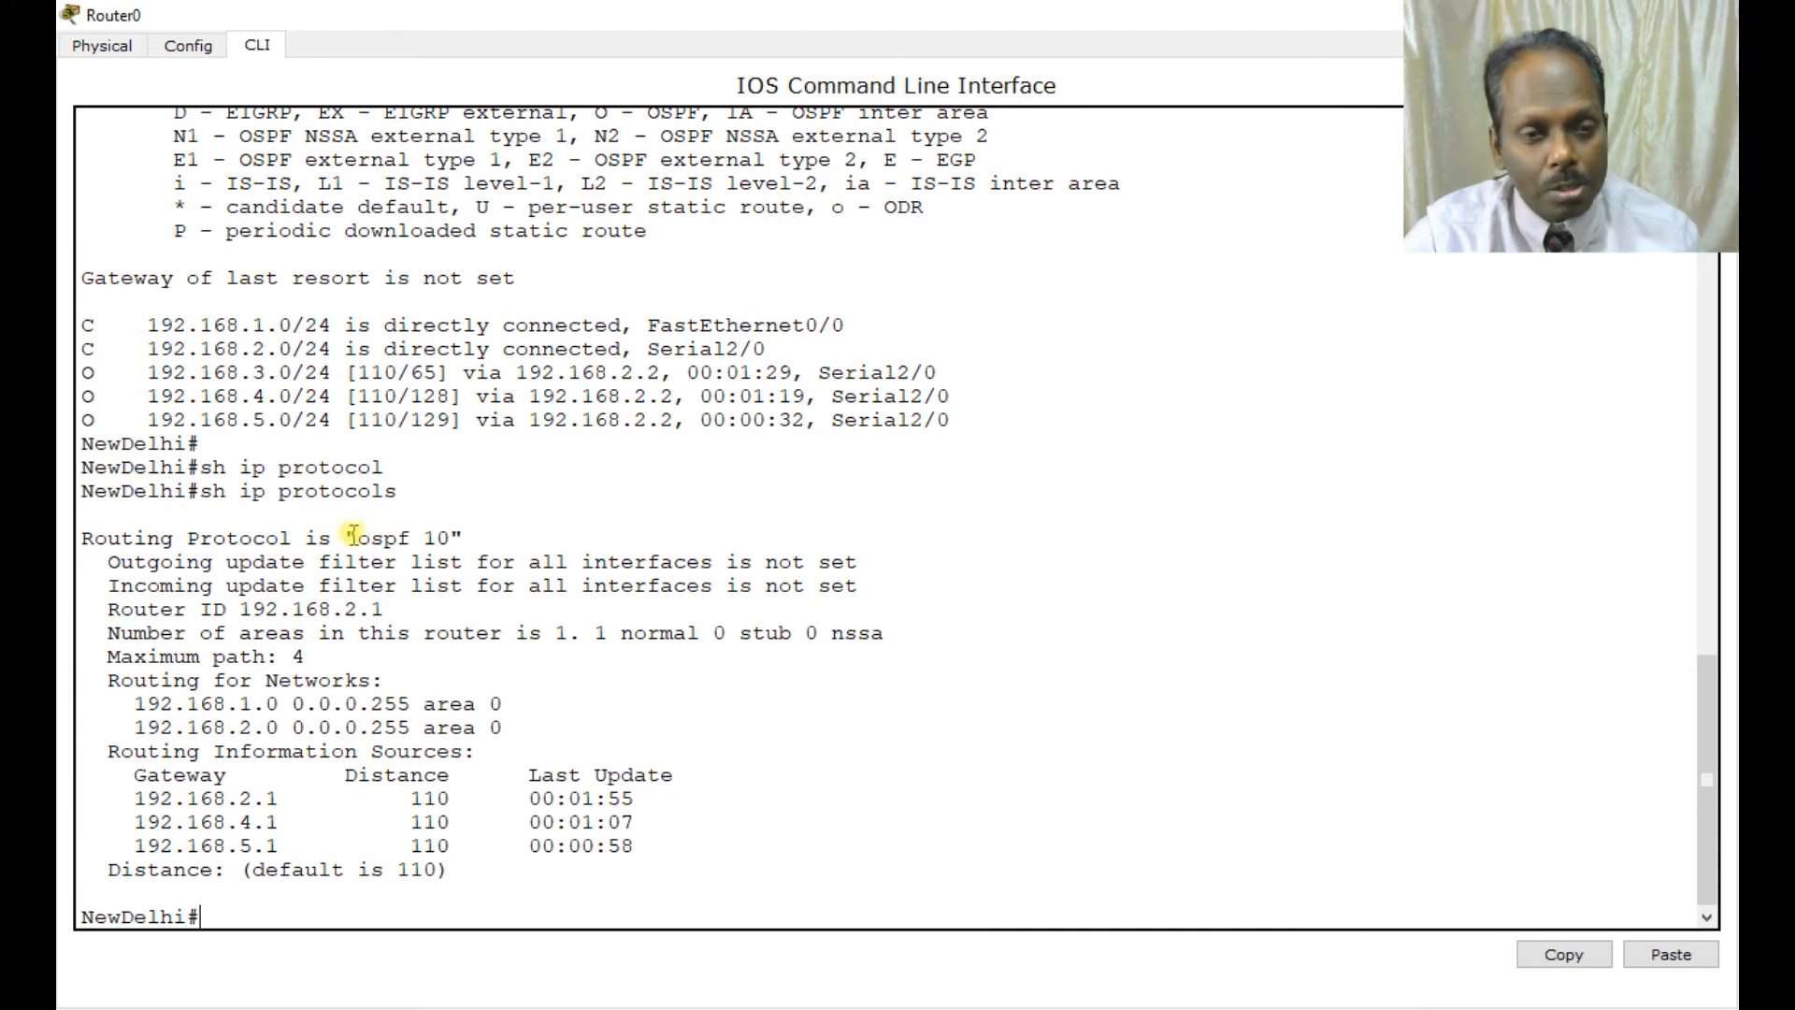
- Examine the routing protocol name, the networks being routed and the default distance in the New Delhi router's protocol output
drag(348, 535, 453, 536)
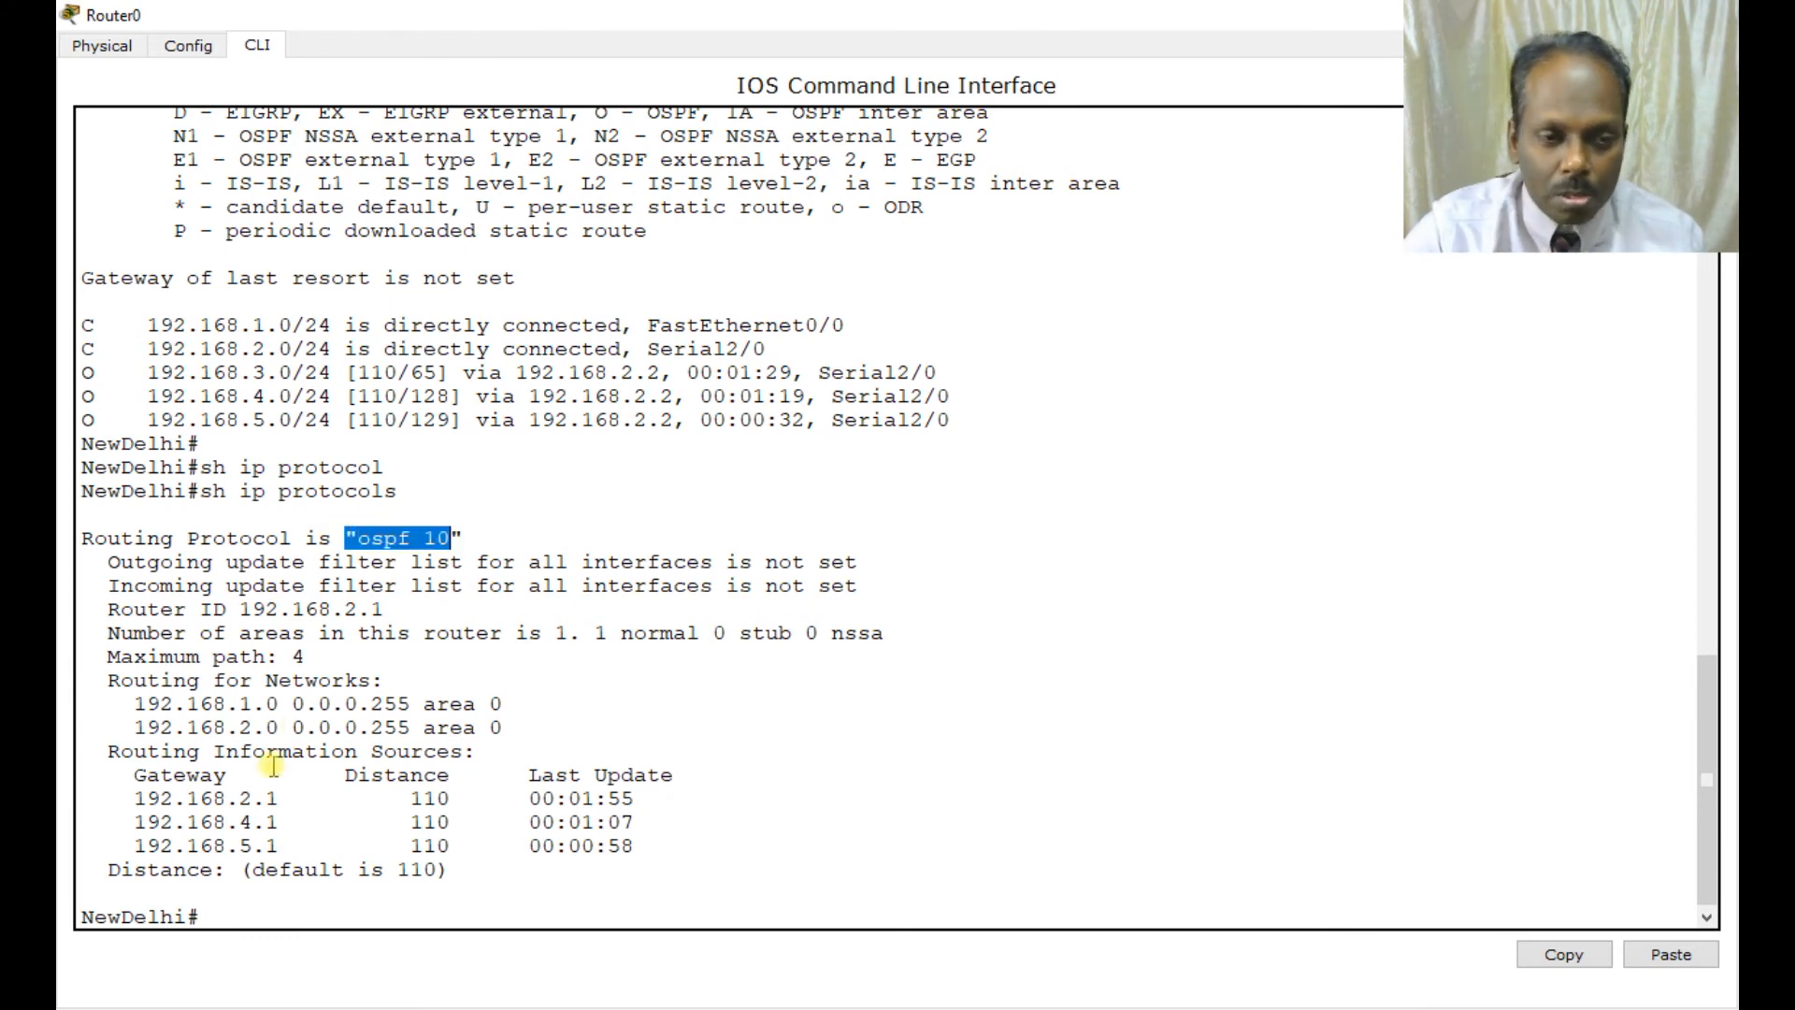
drag(145, 703, 315, 729)
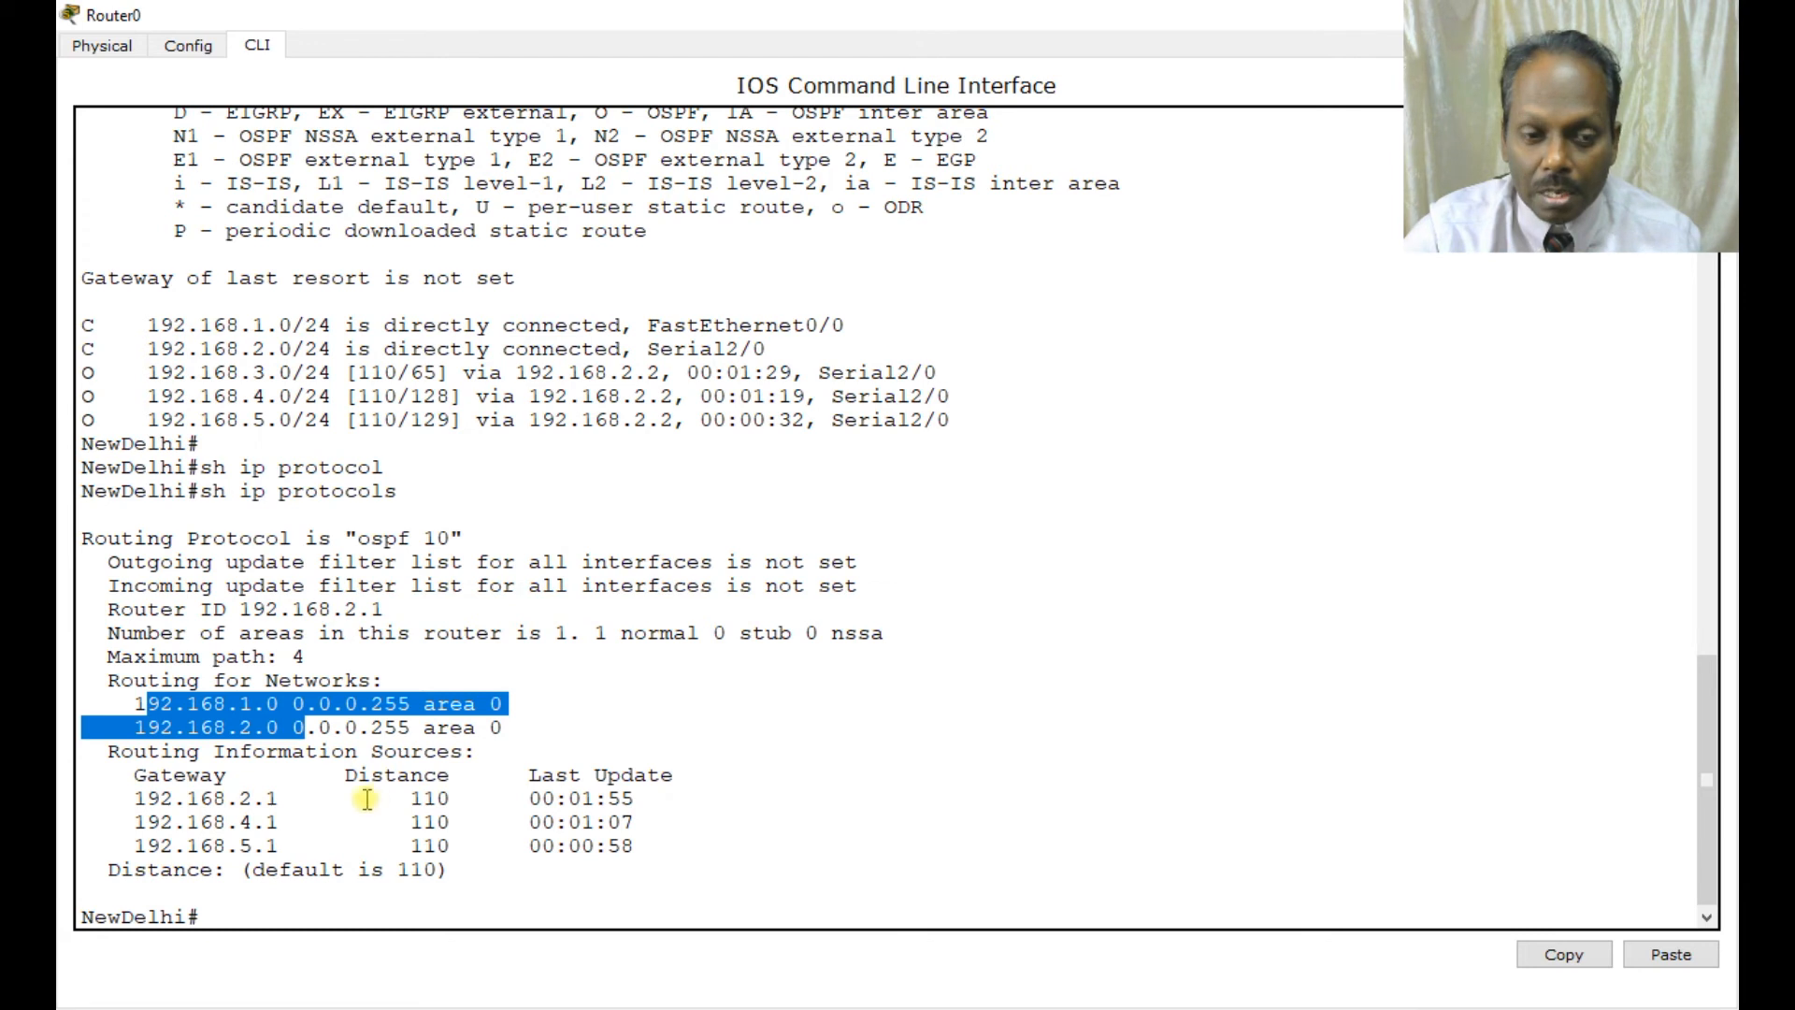
drag(397, 869, 445, 870)
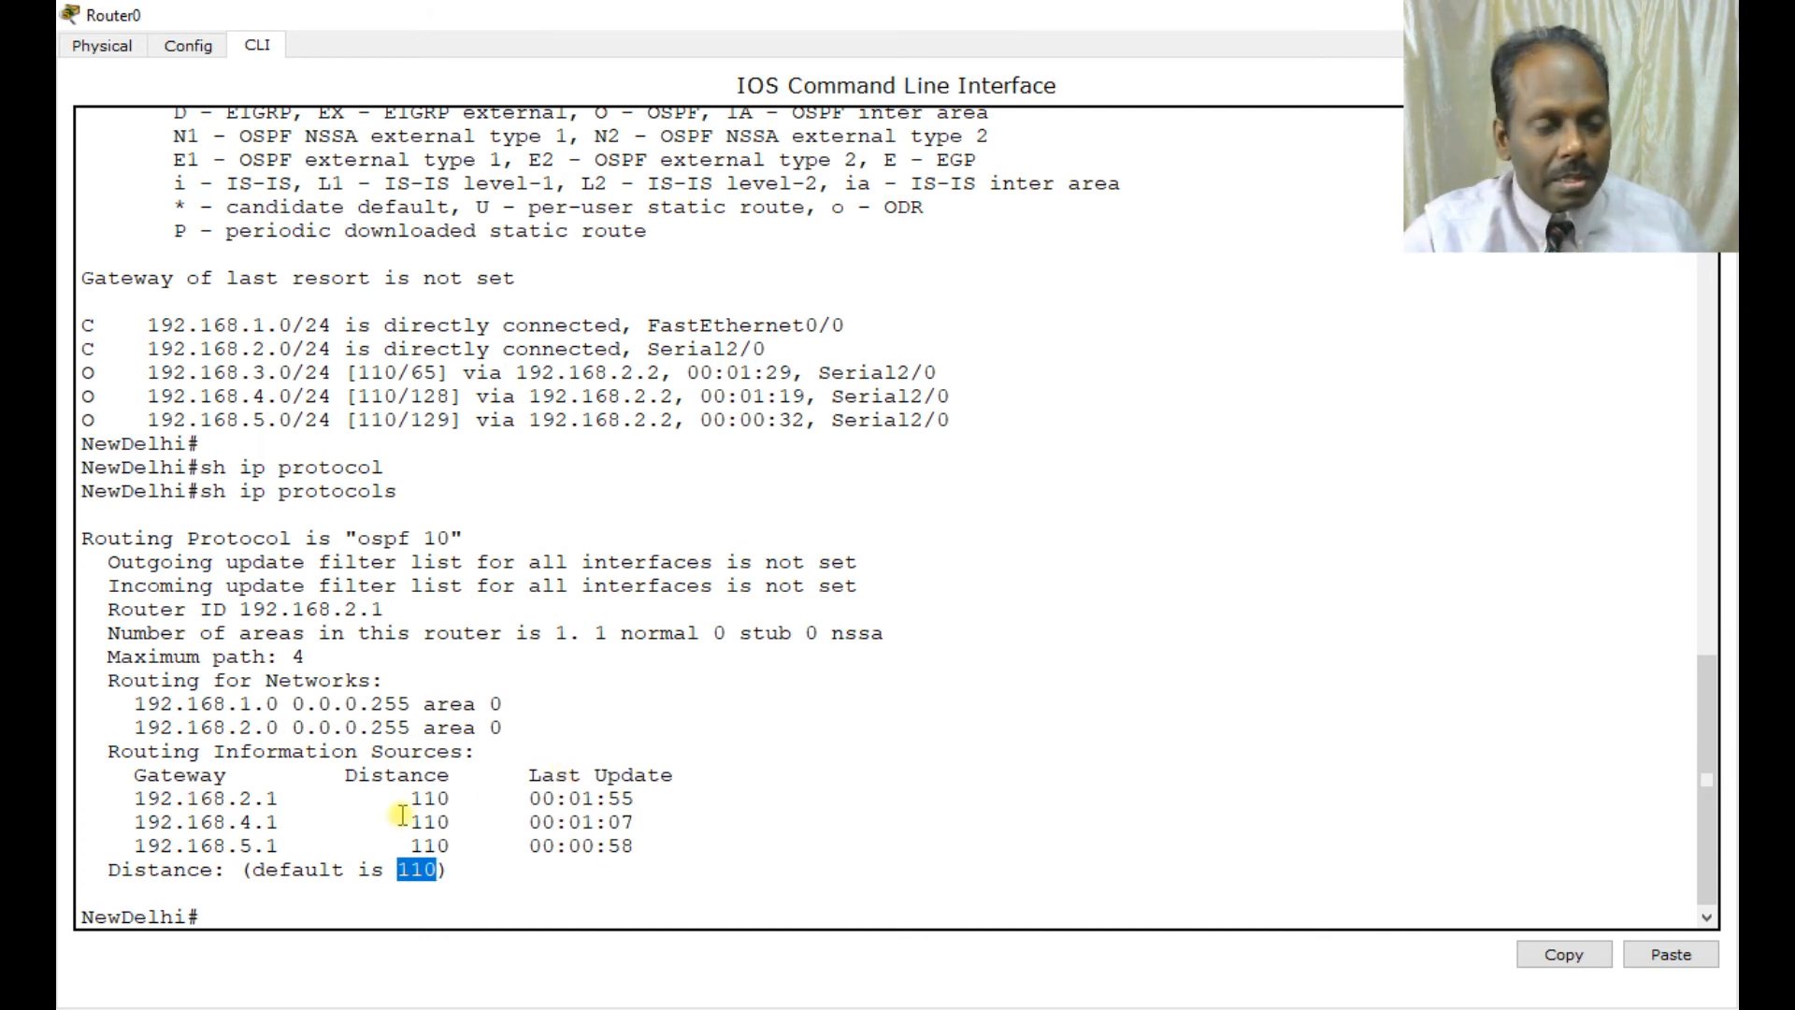
click(1590, 961)
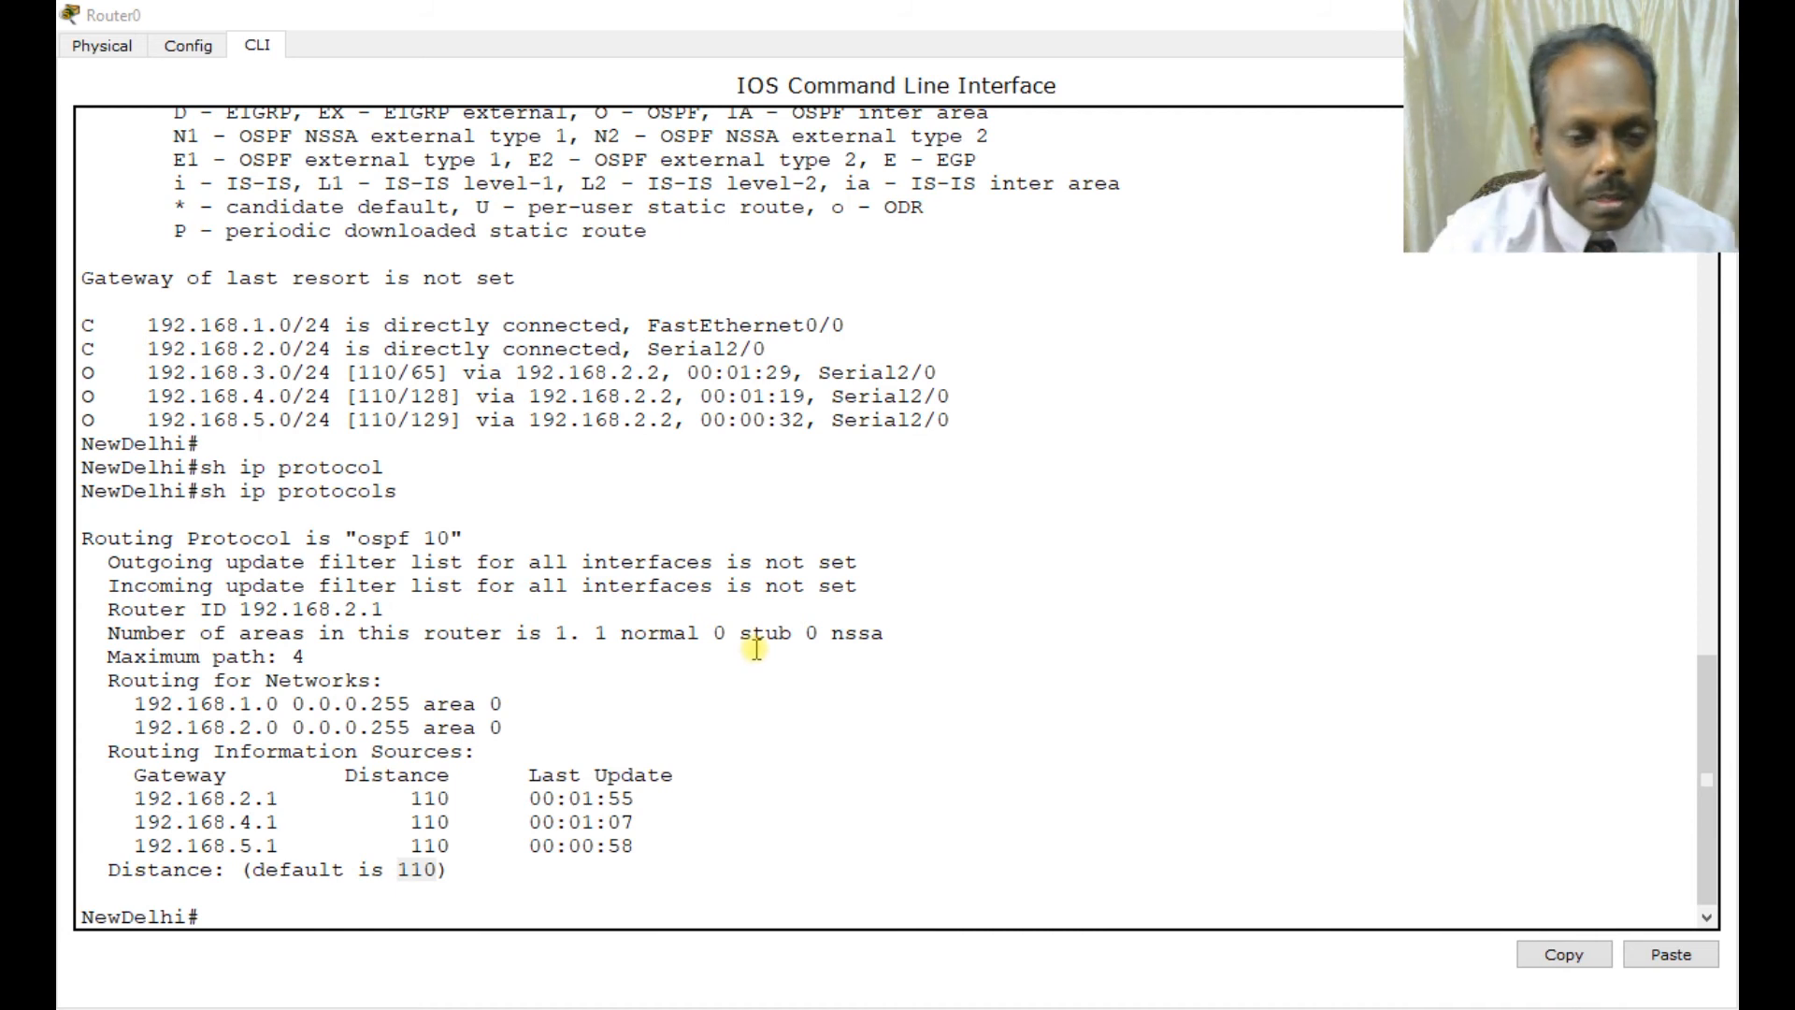
- Display the OSPF details of the New Delhi router's interfaces with sh ip ospf interface
click(740, 601)
click(249, 911)
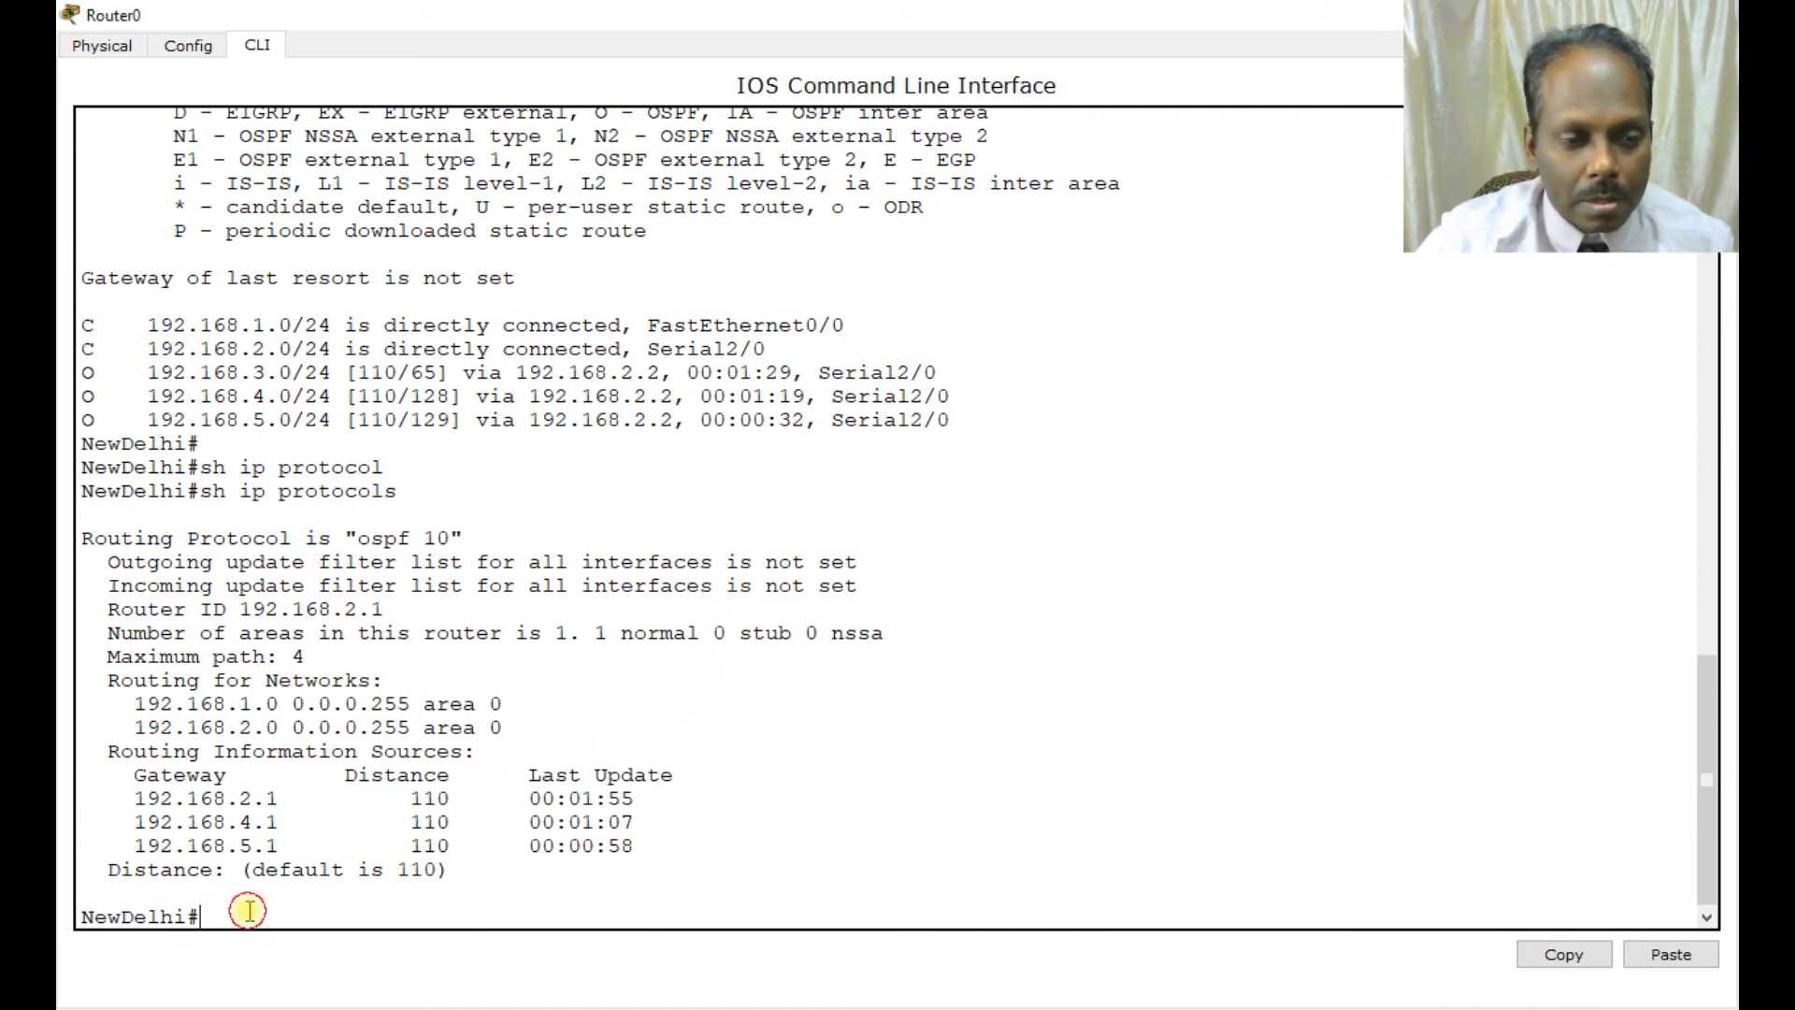
text(sh ip )
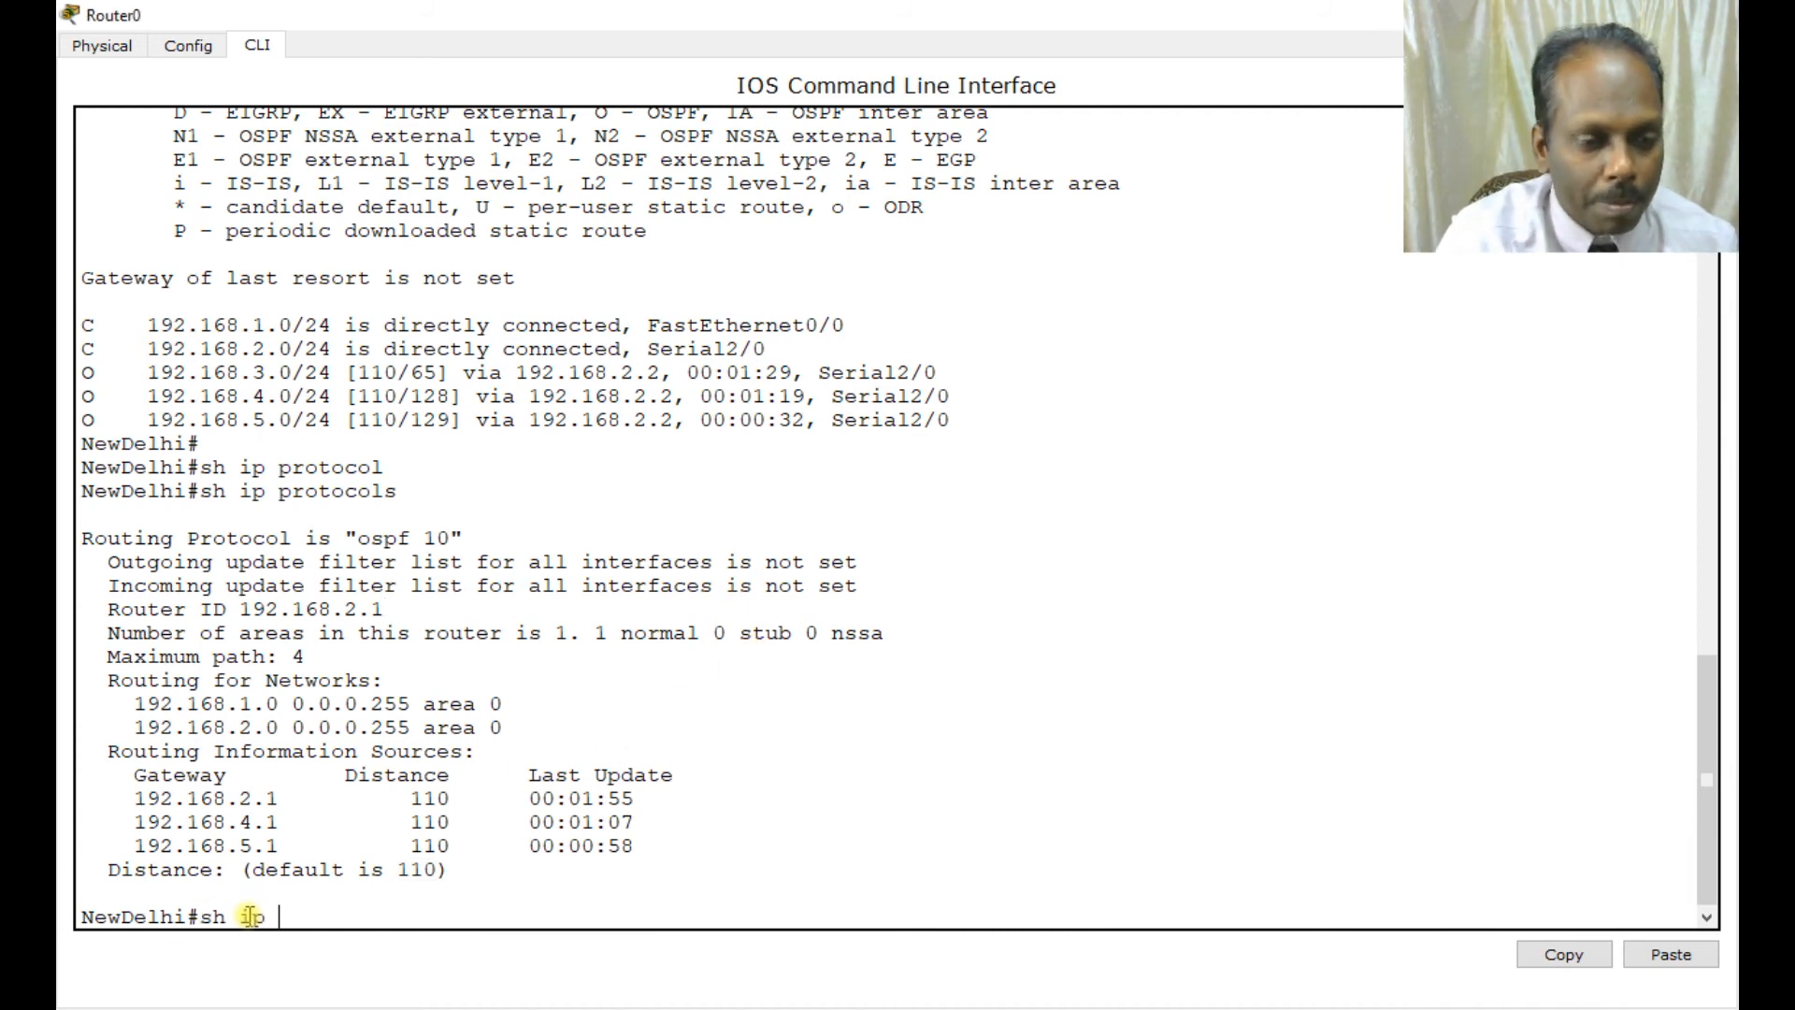
text(ospf)
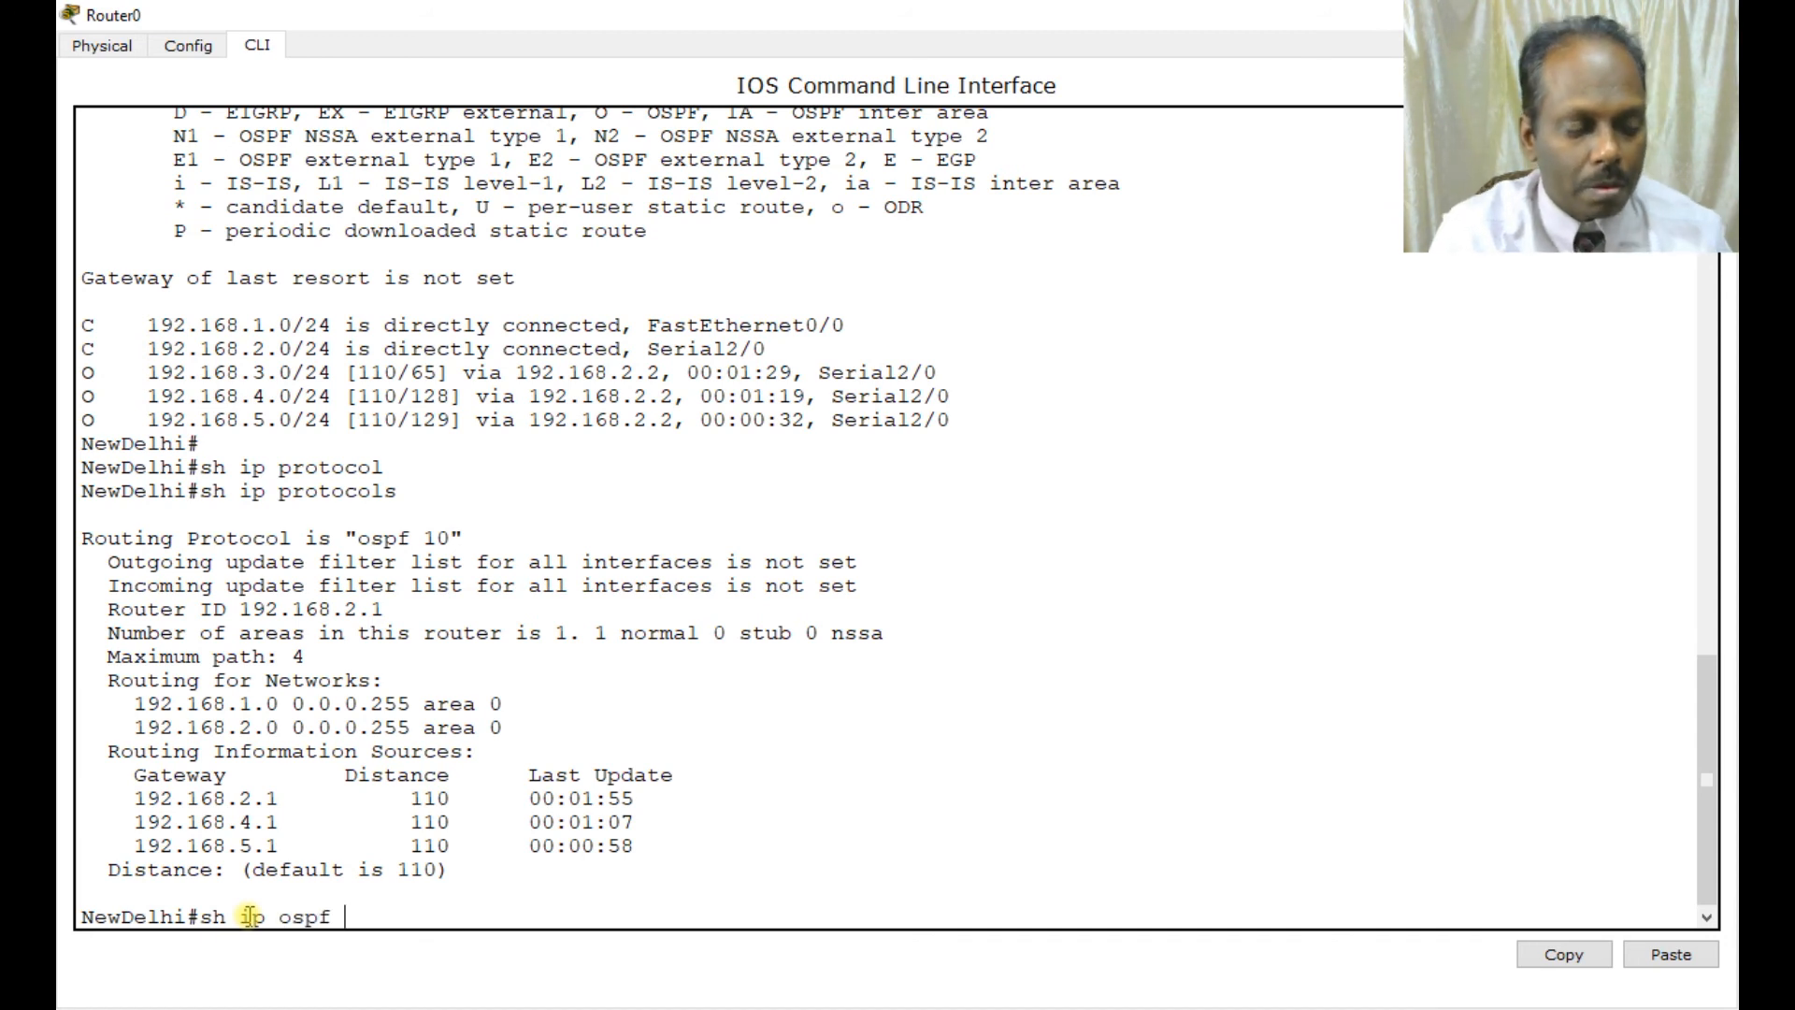
text( interface)
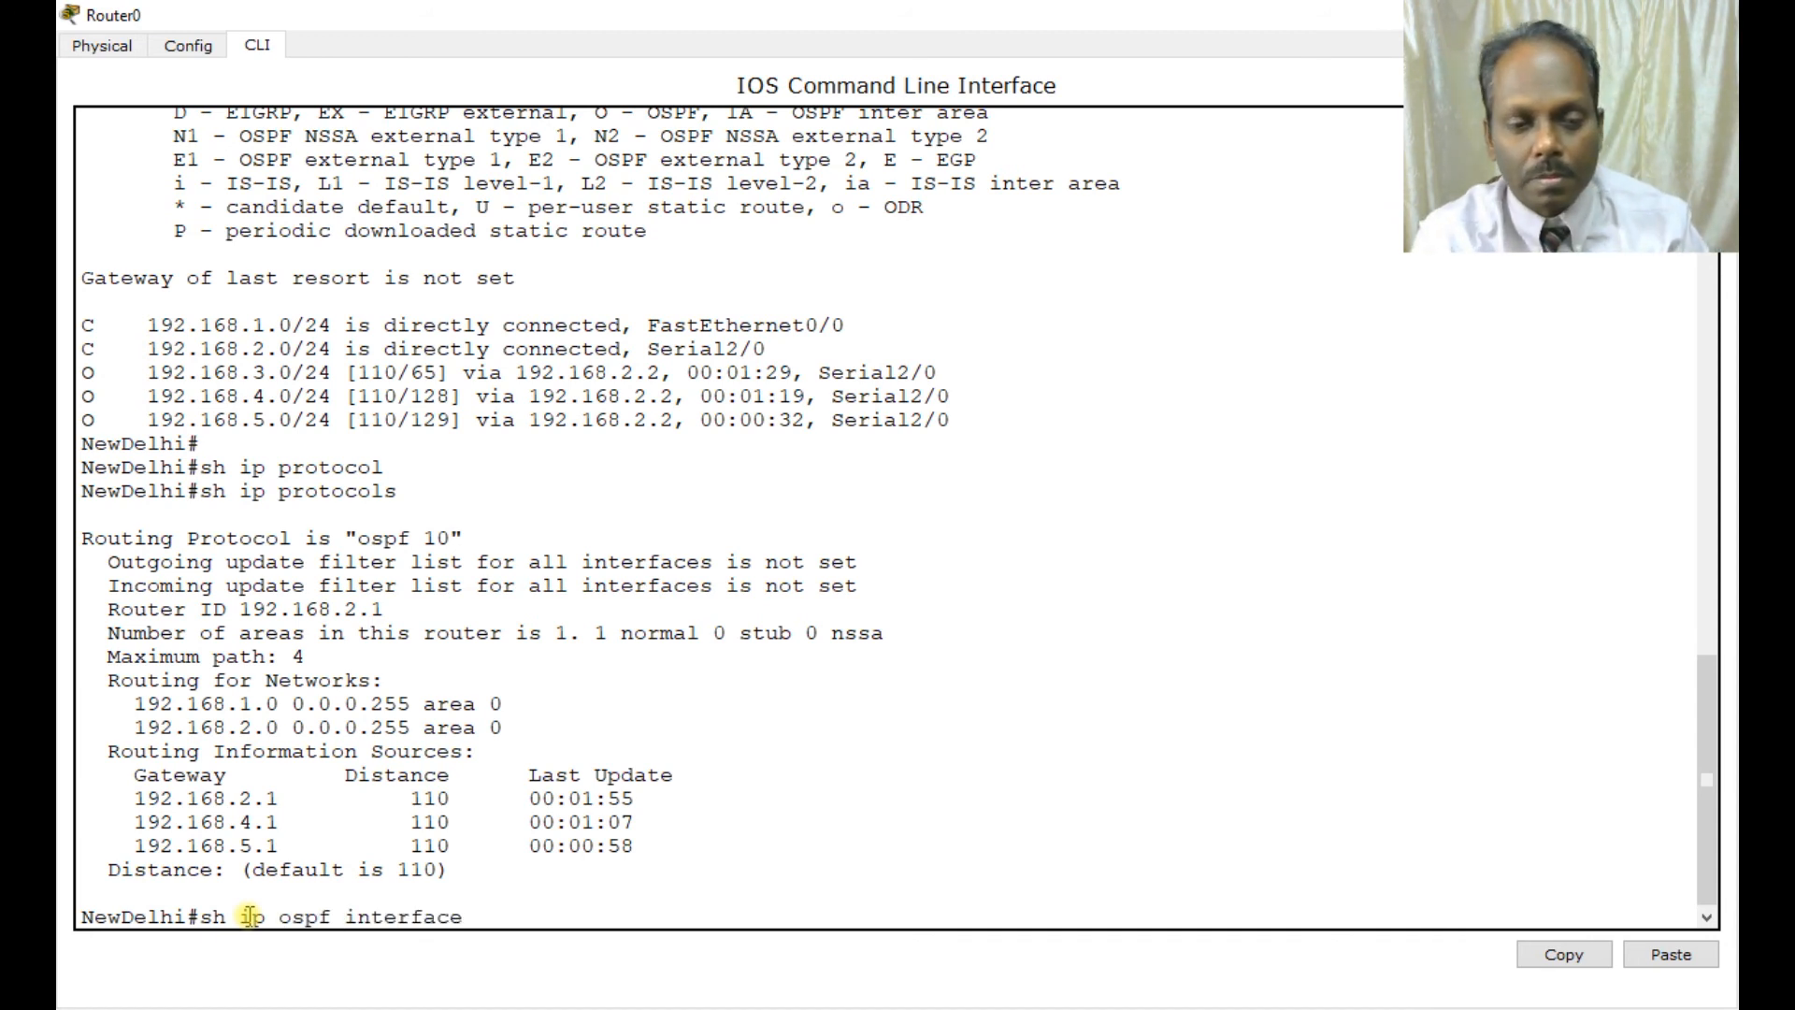
key(Tab)
text(s)
key(Tab)
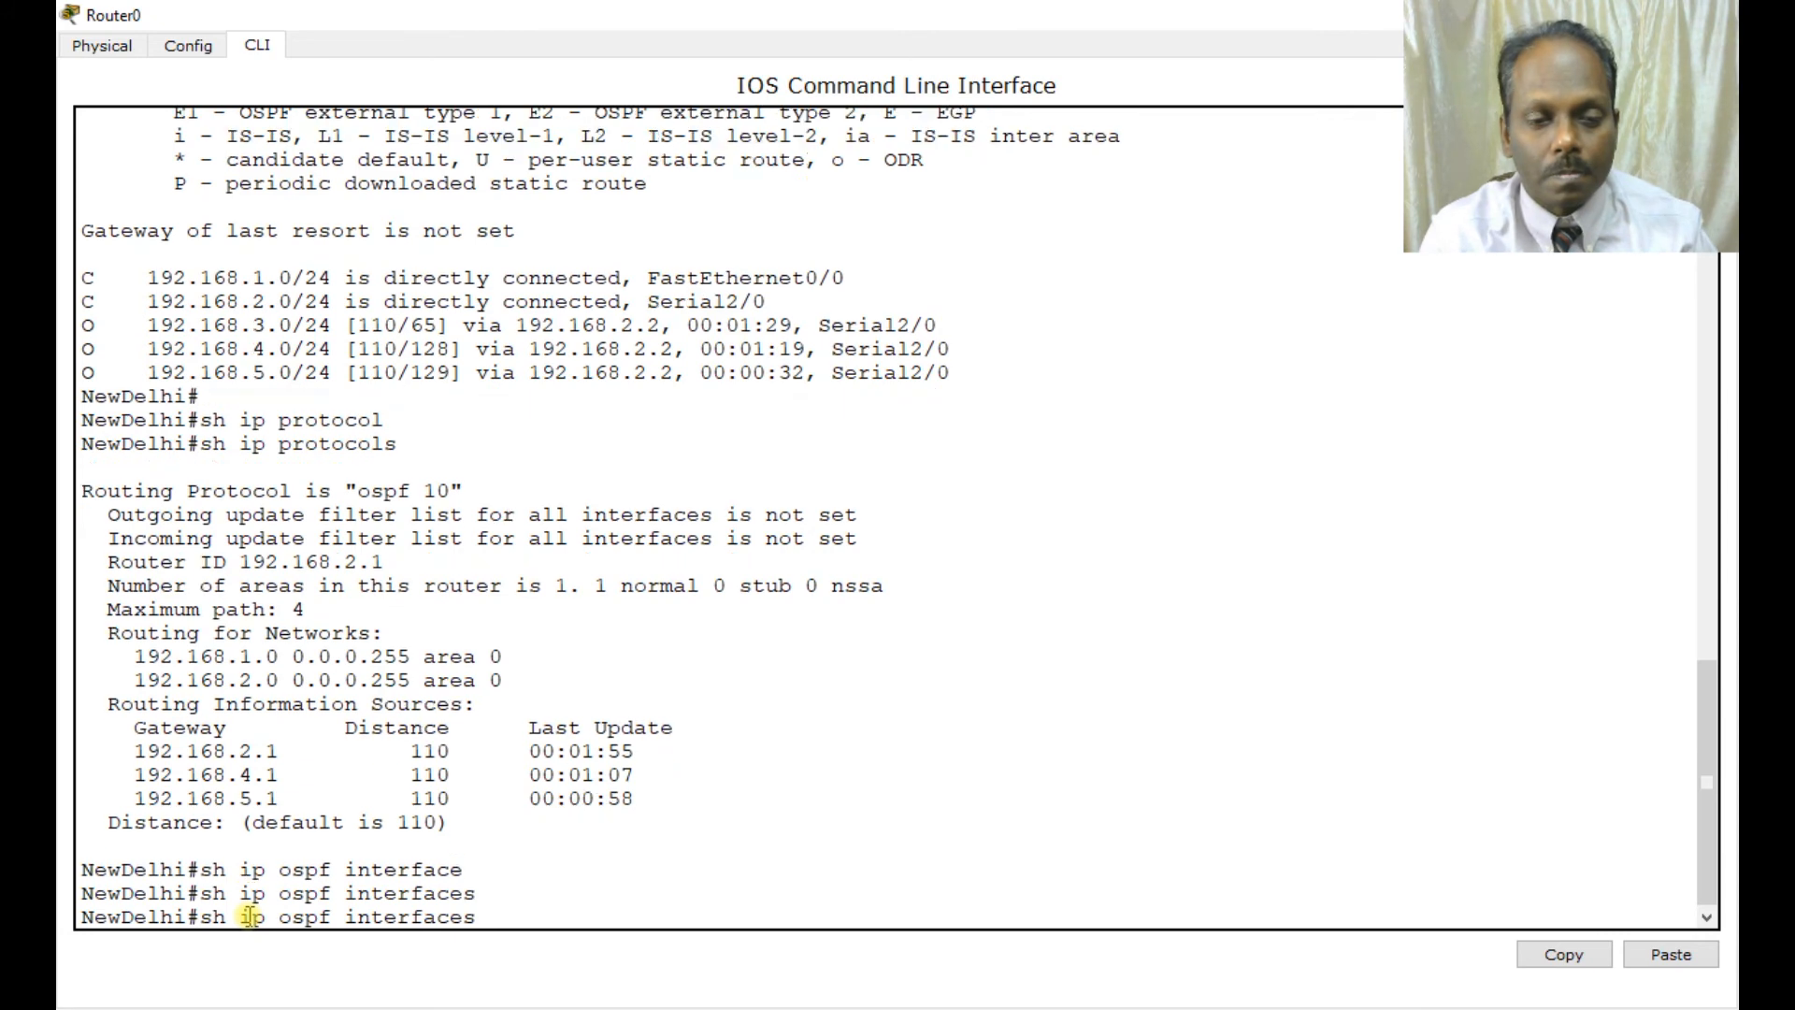
key(Return)
key(Up)
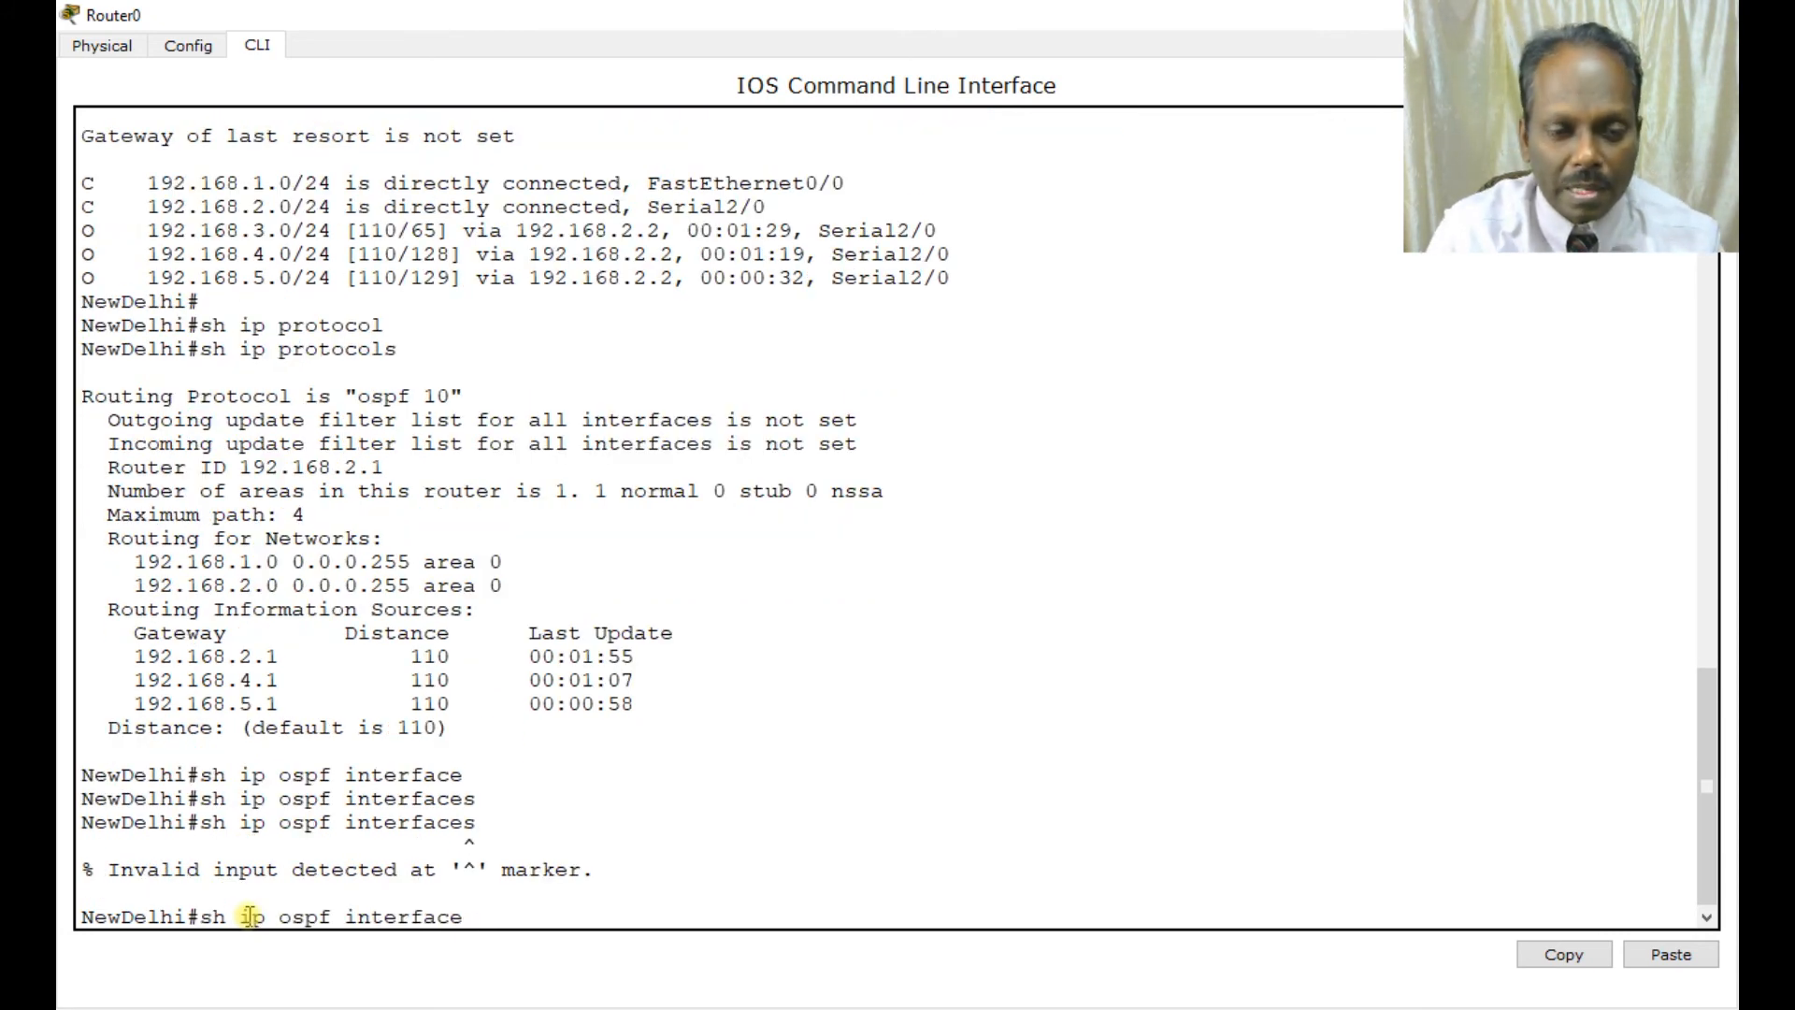
key(BackSpace)
key(Return)
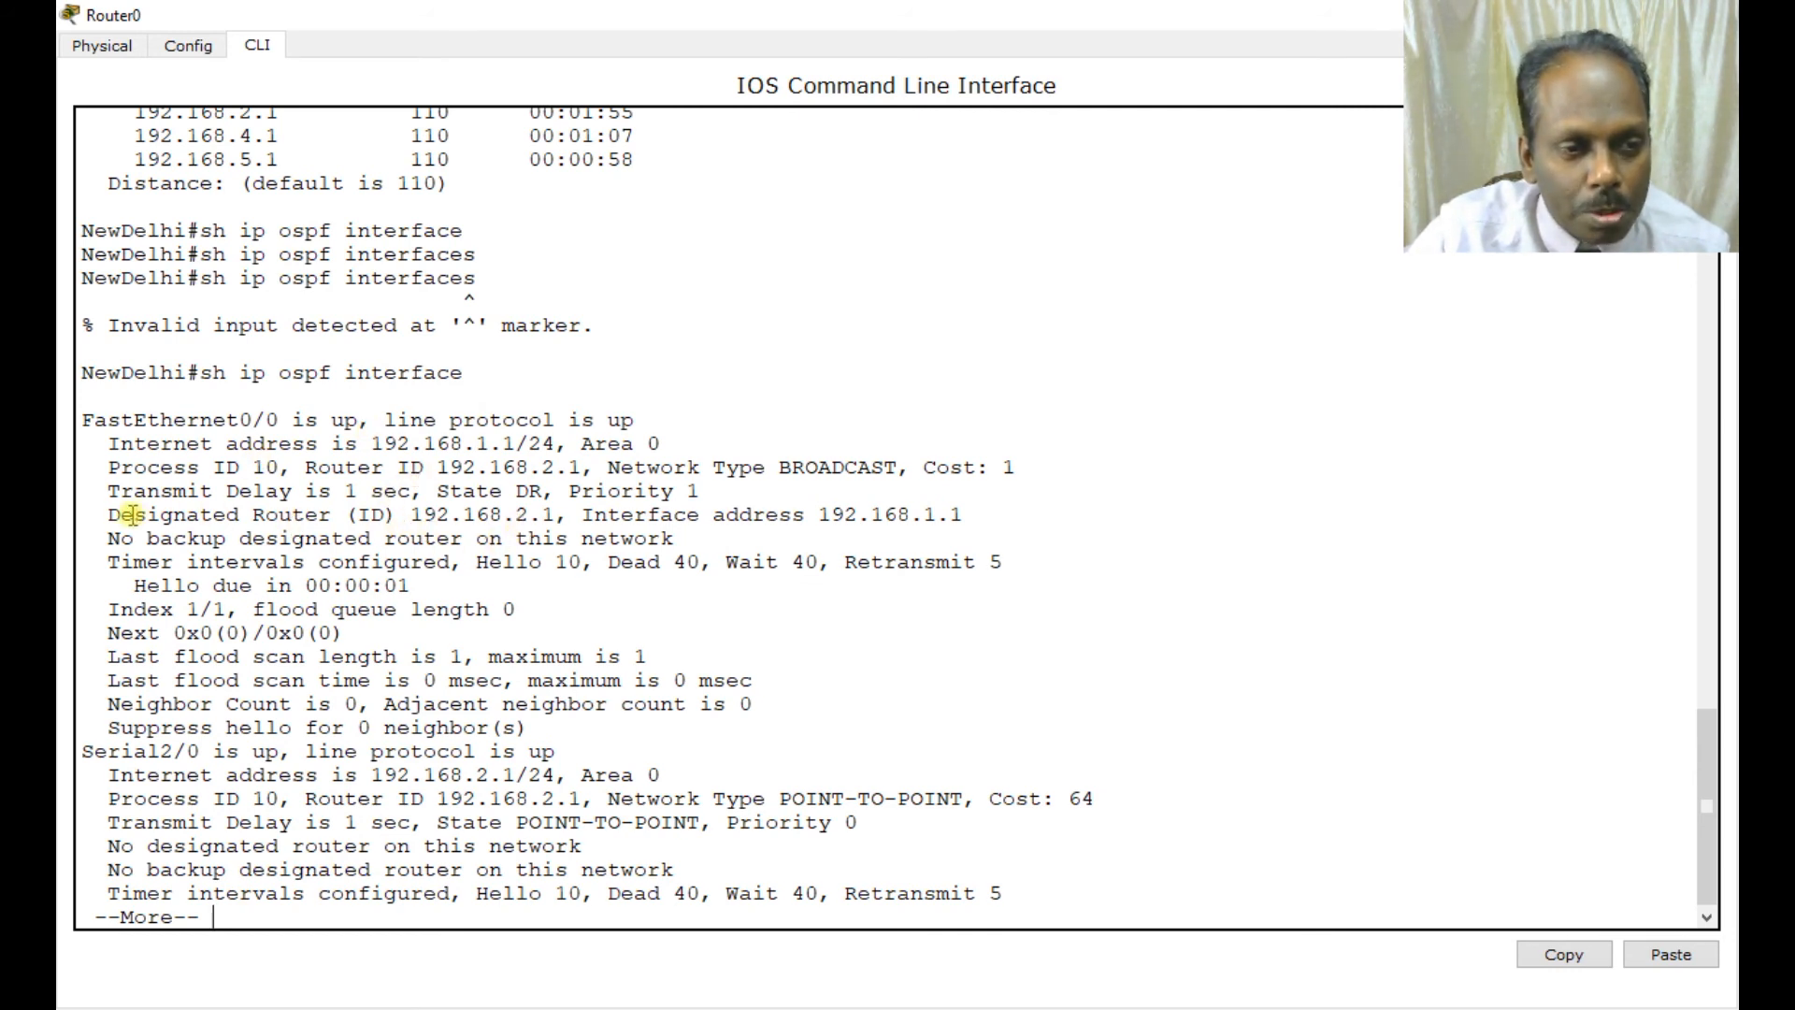
- Examine the designated router ID of FastEthernet0/0 and show the rest of the OSPF interface output
drag(108, 516, 556, 517)
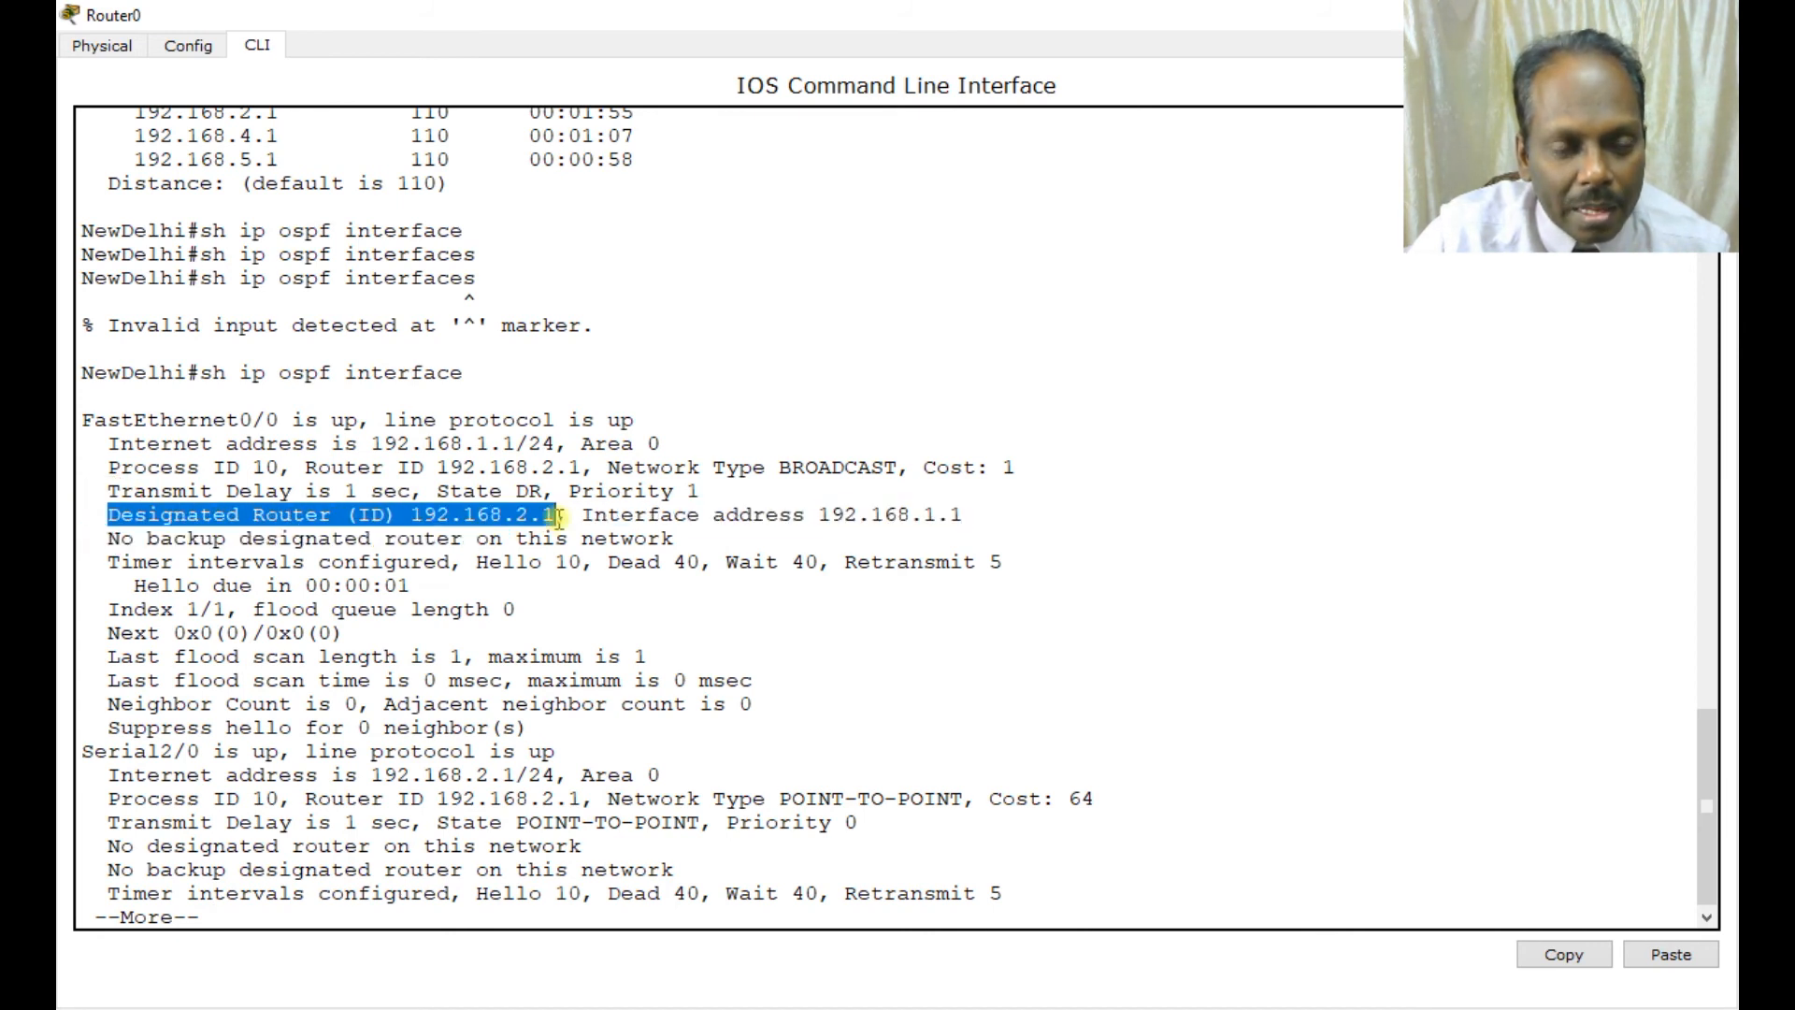
double_click(204, 522)
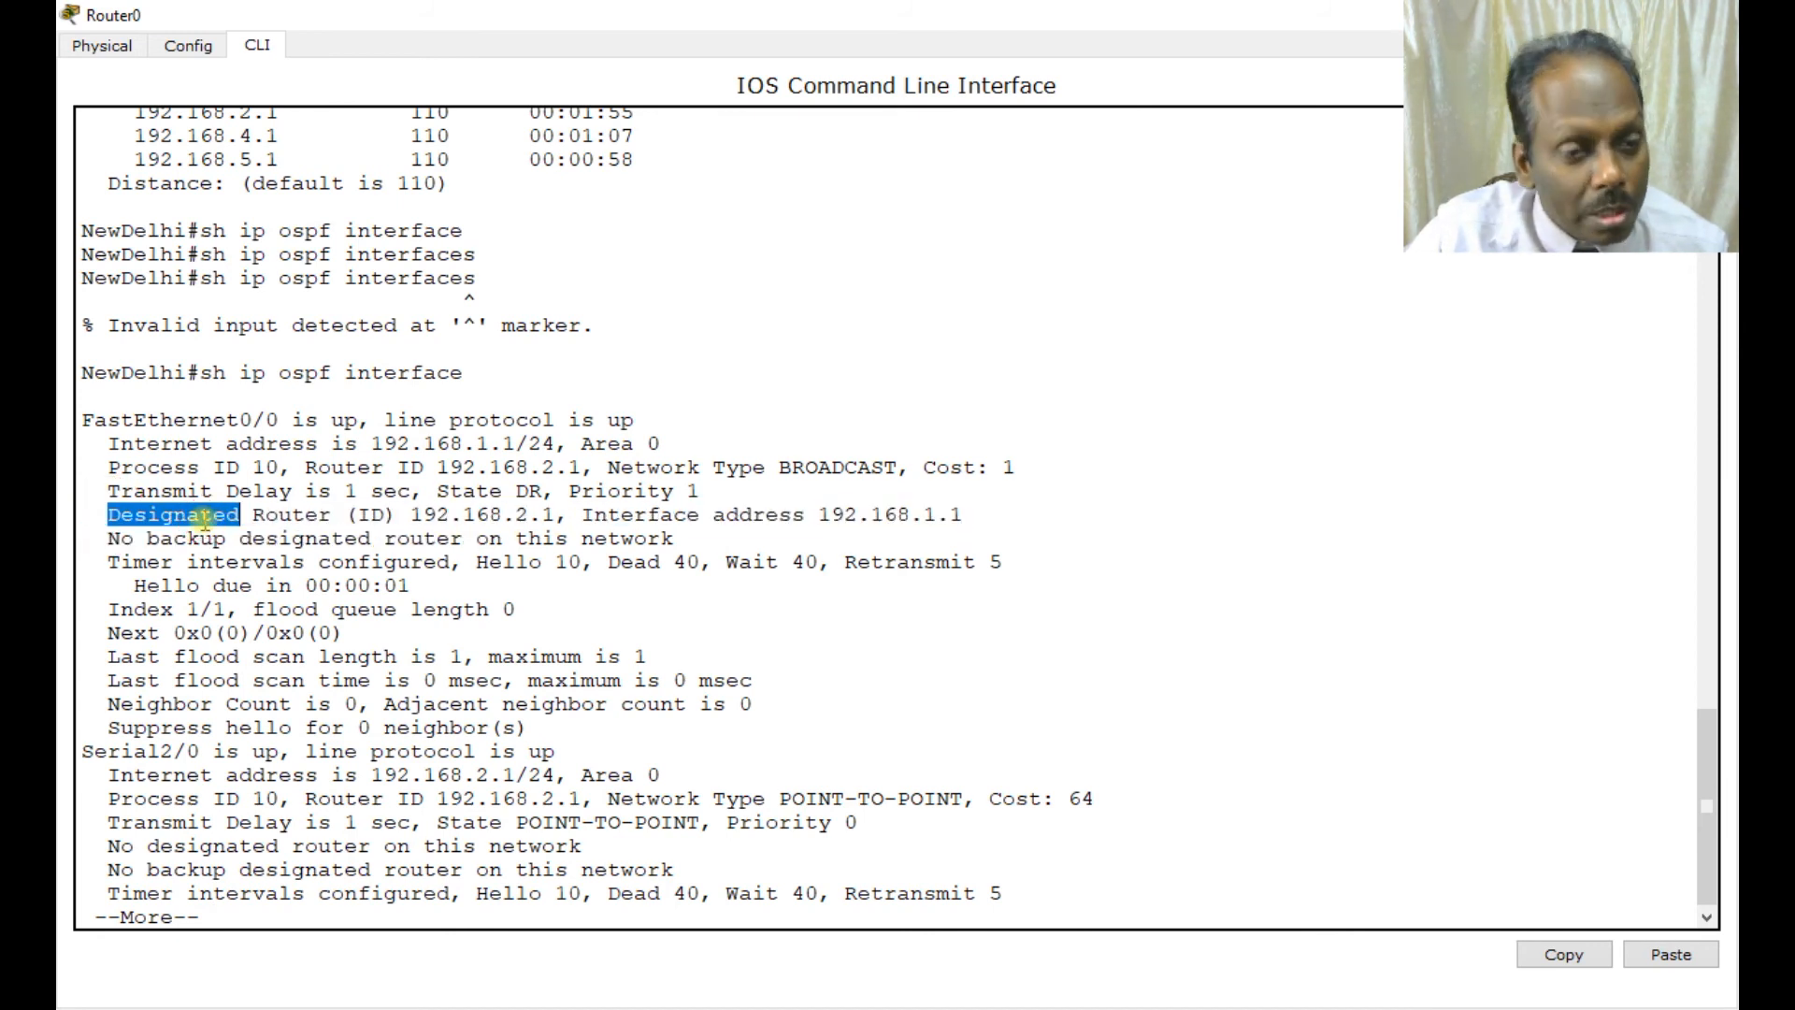
double_click(425, 515)
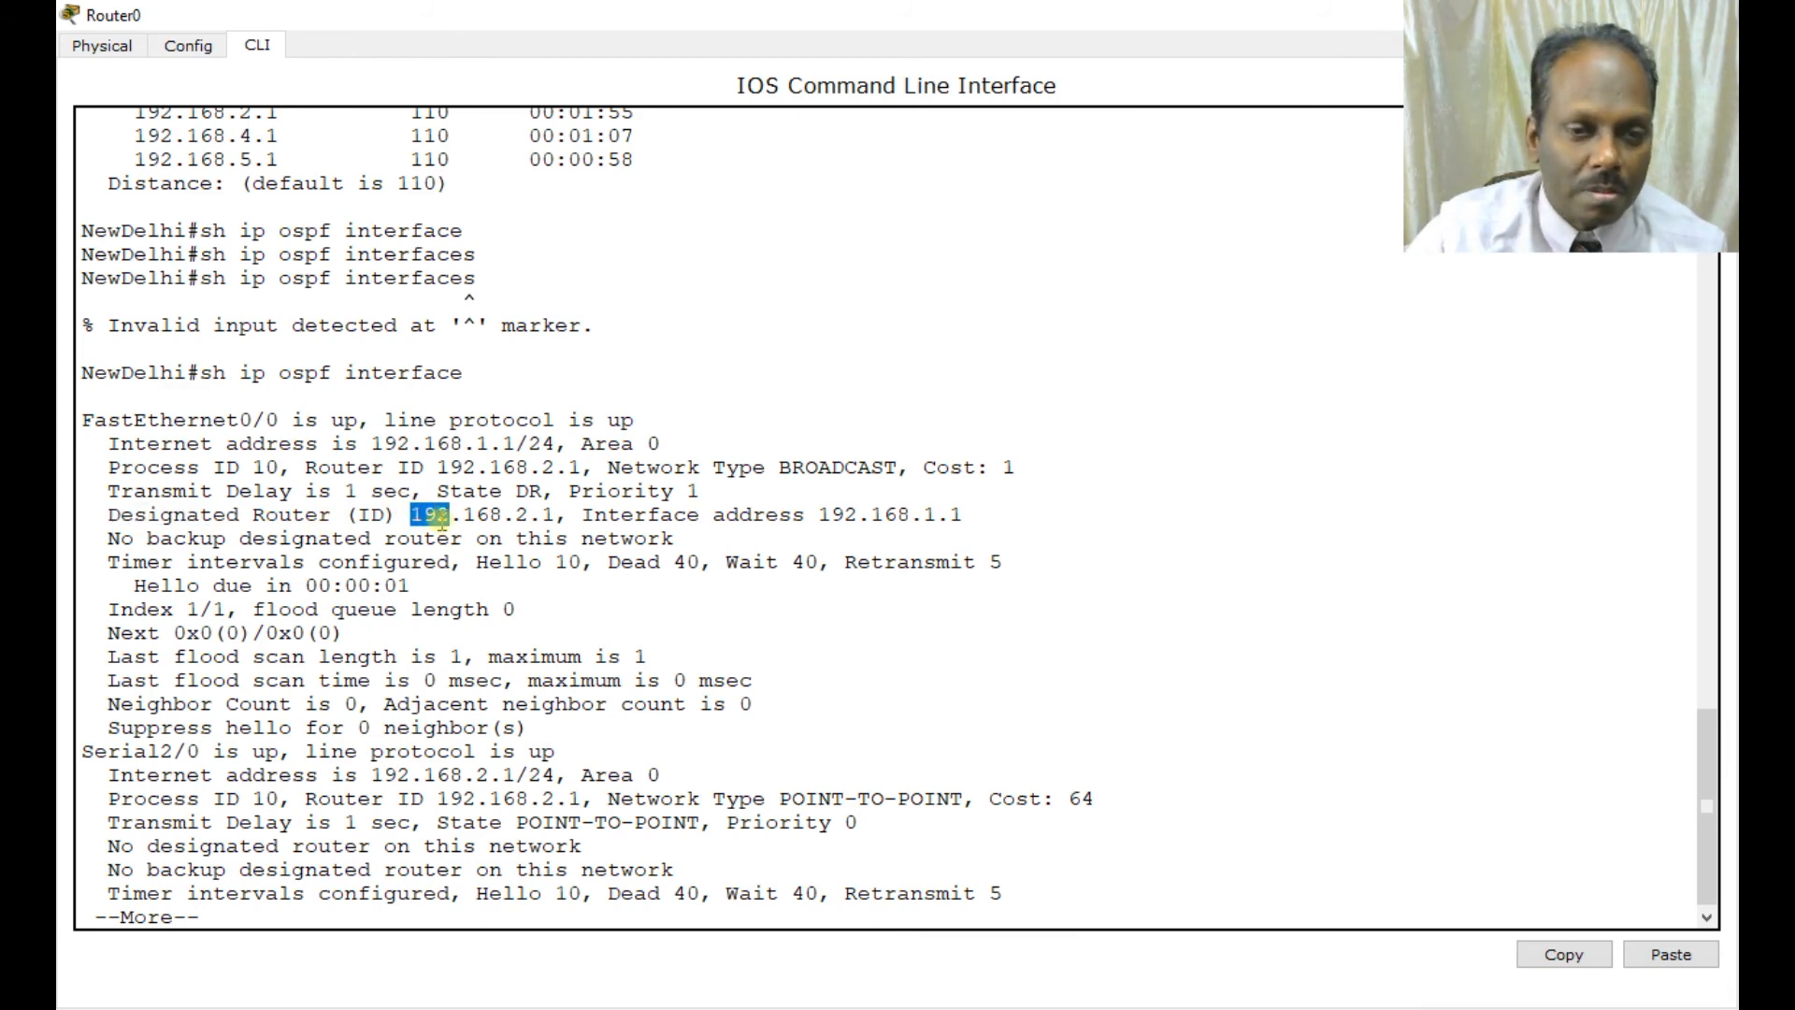
key(space)
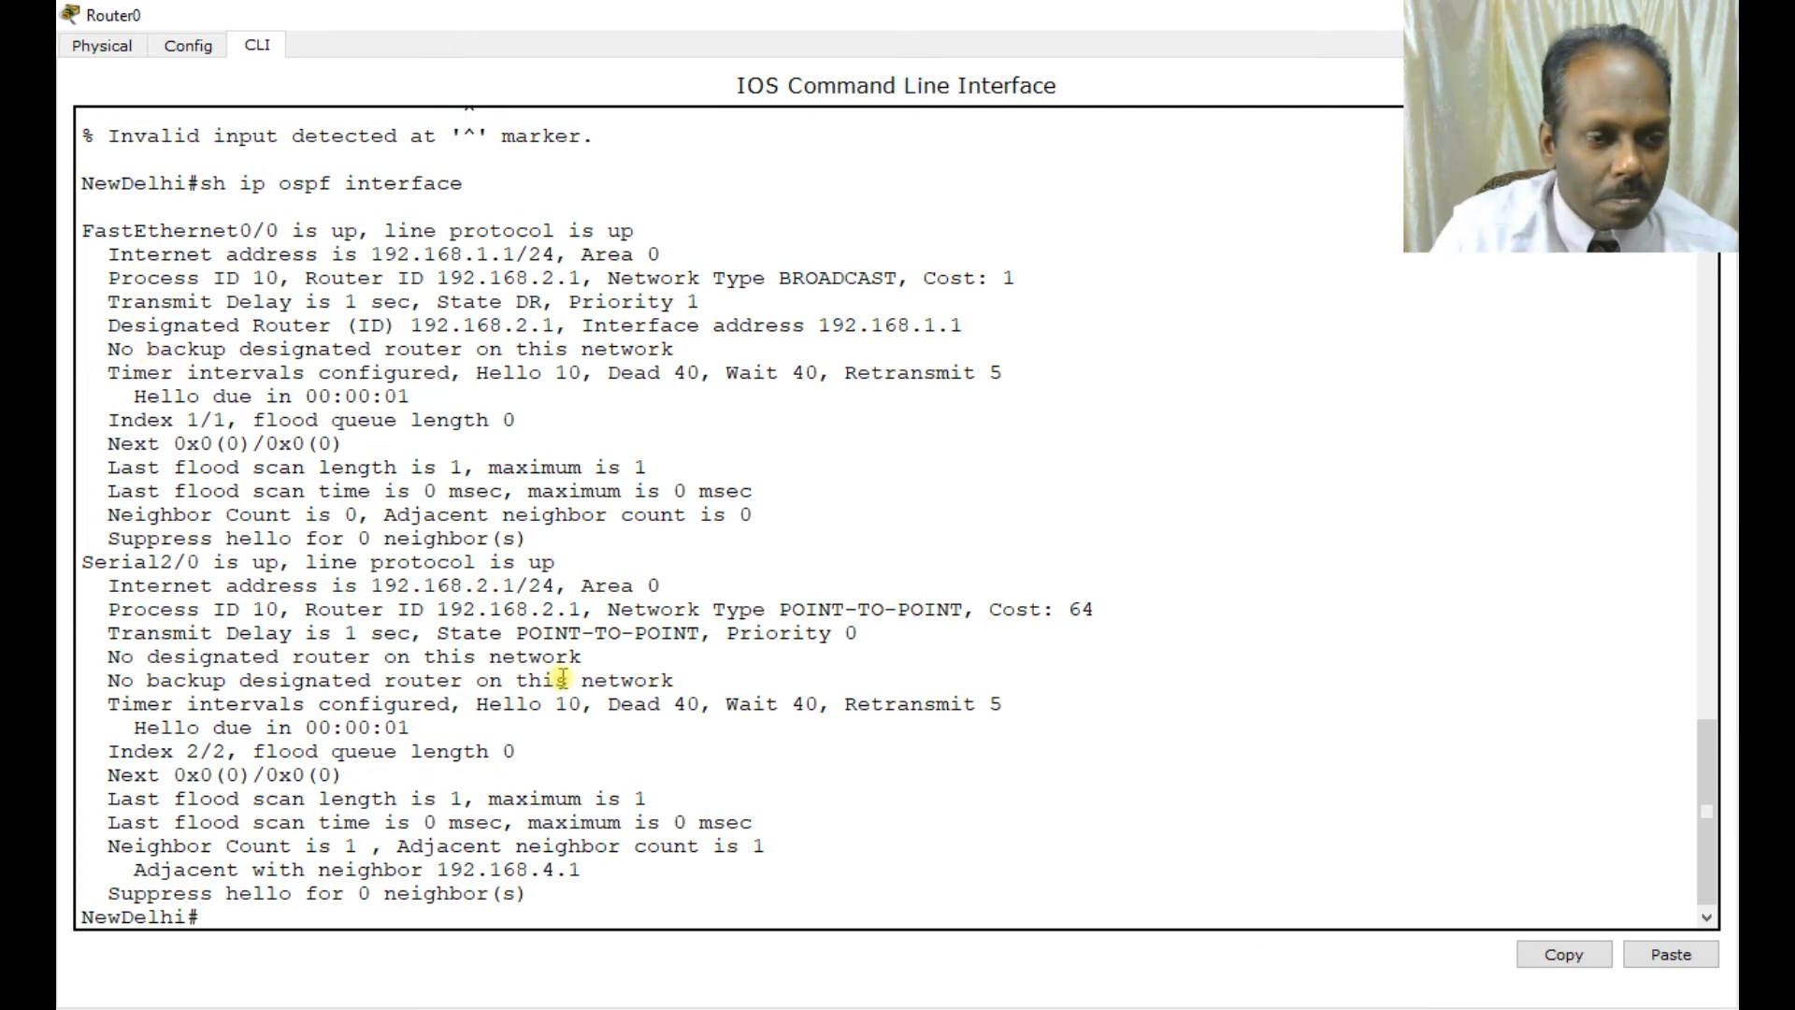
- Display the New Delhi router's OSPF neighbors with sh ip ospf neighbor and close the router window
key(Return)
text(sh)
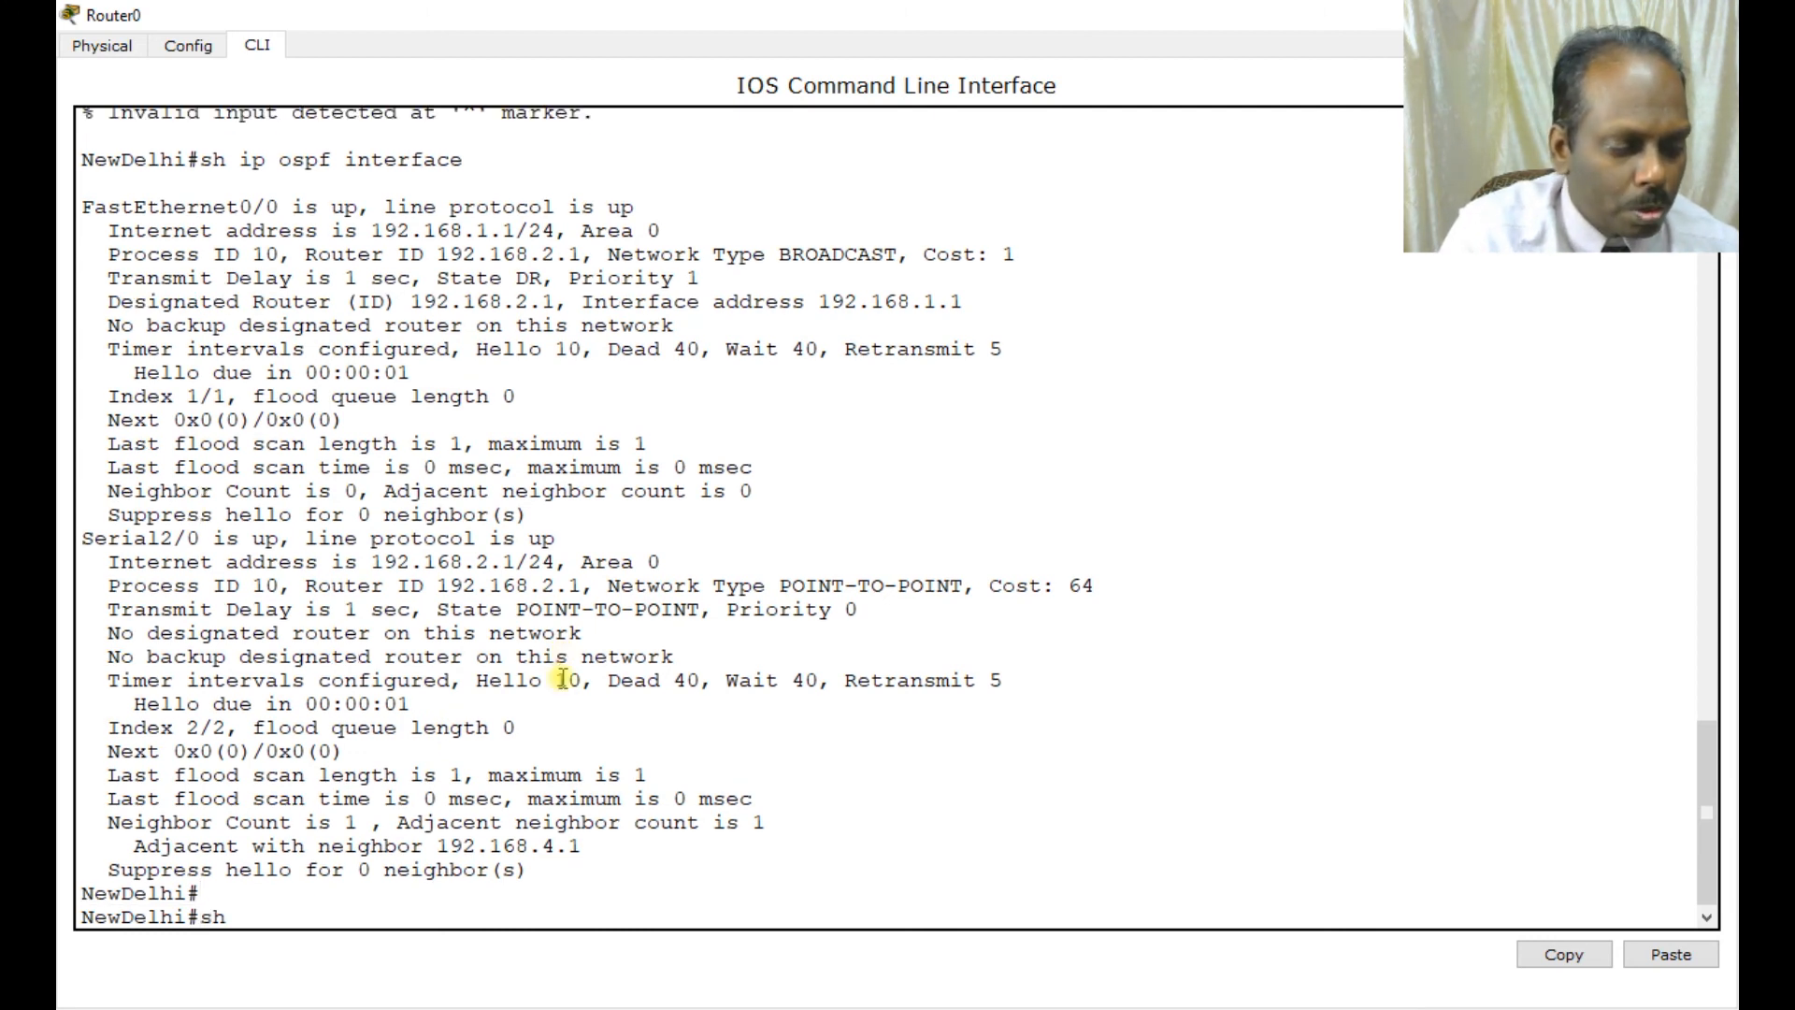
text( ip osfp)
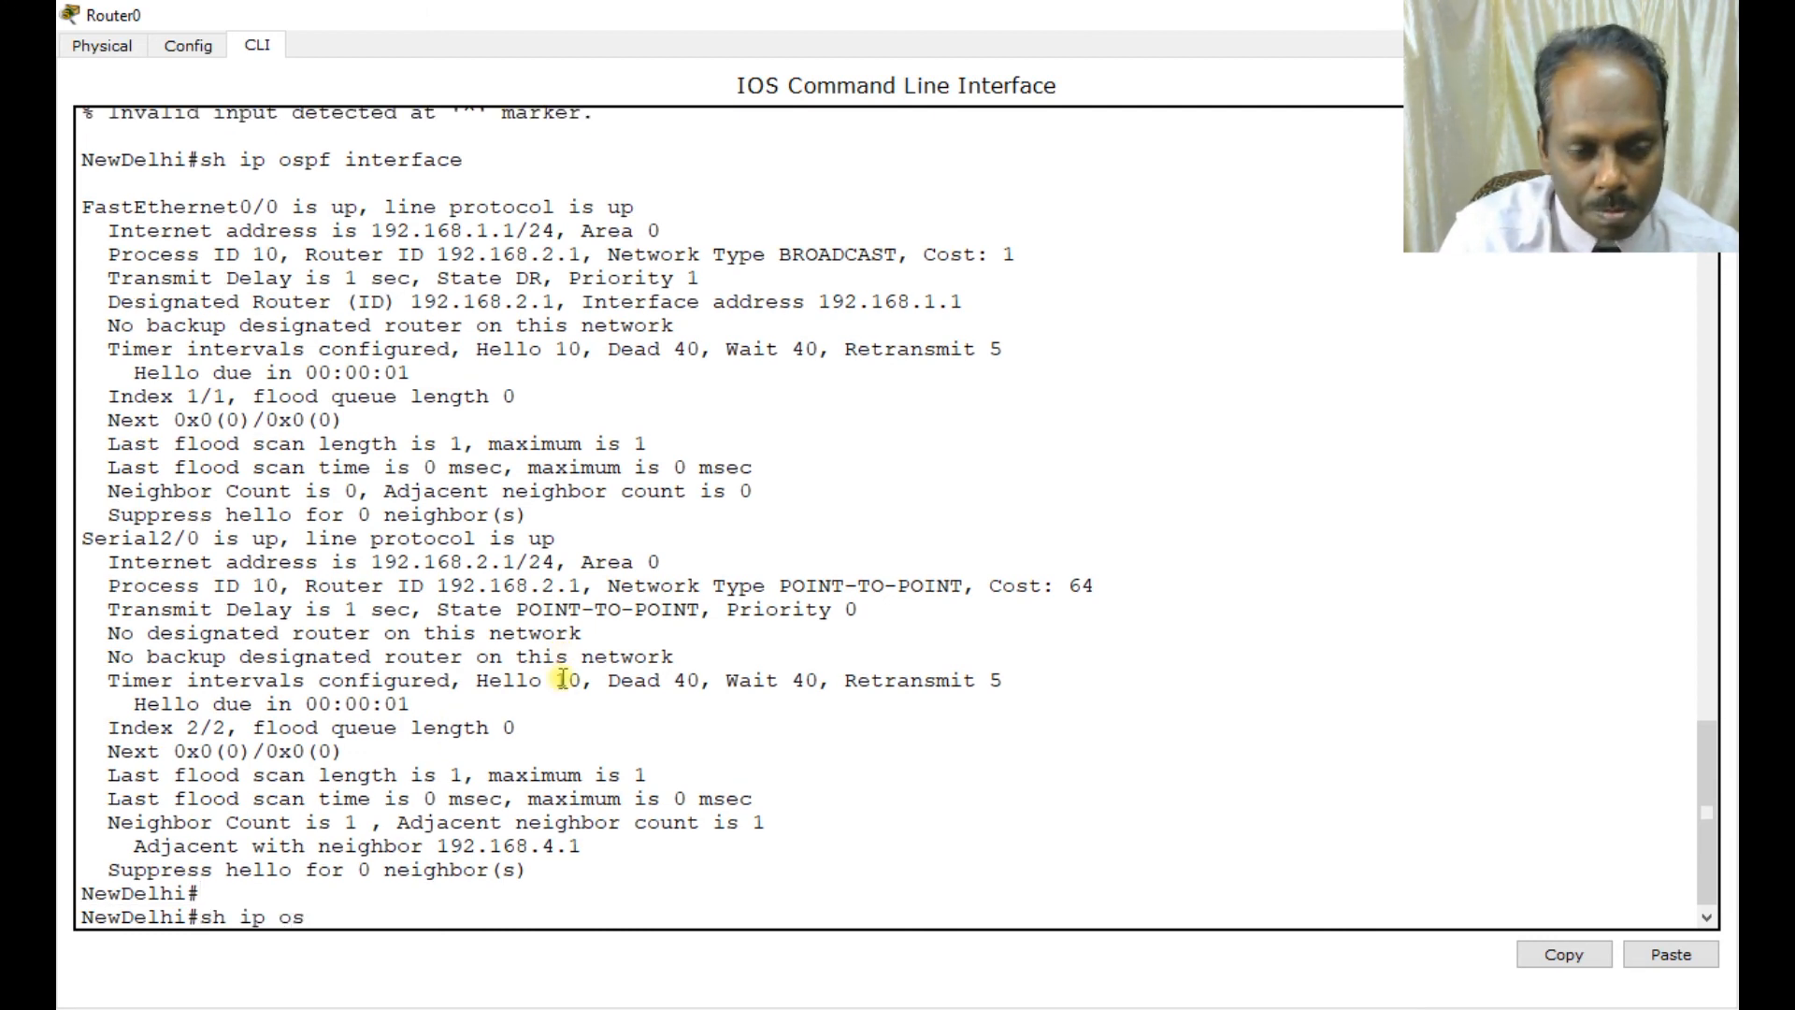
key(BackSpace)
key(BackSpace)
text(pf net)
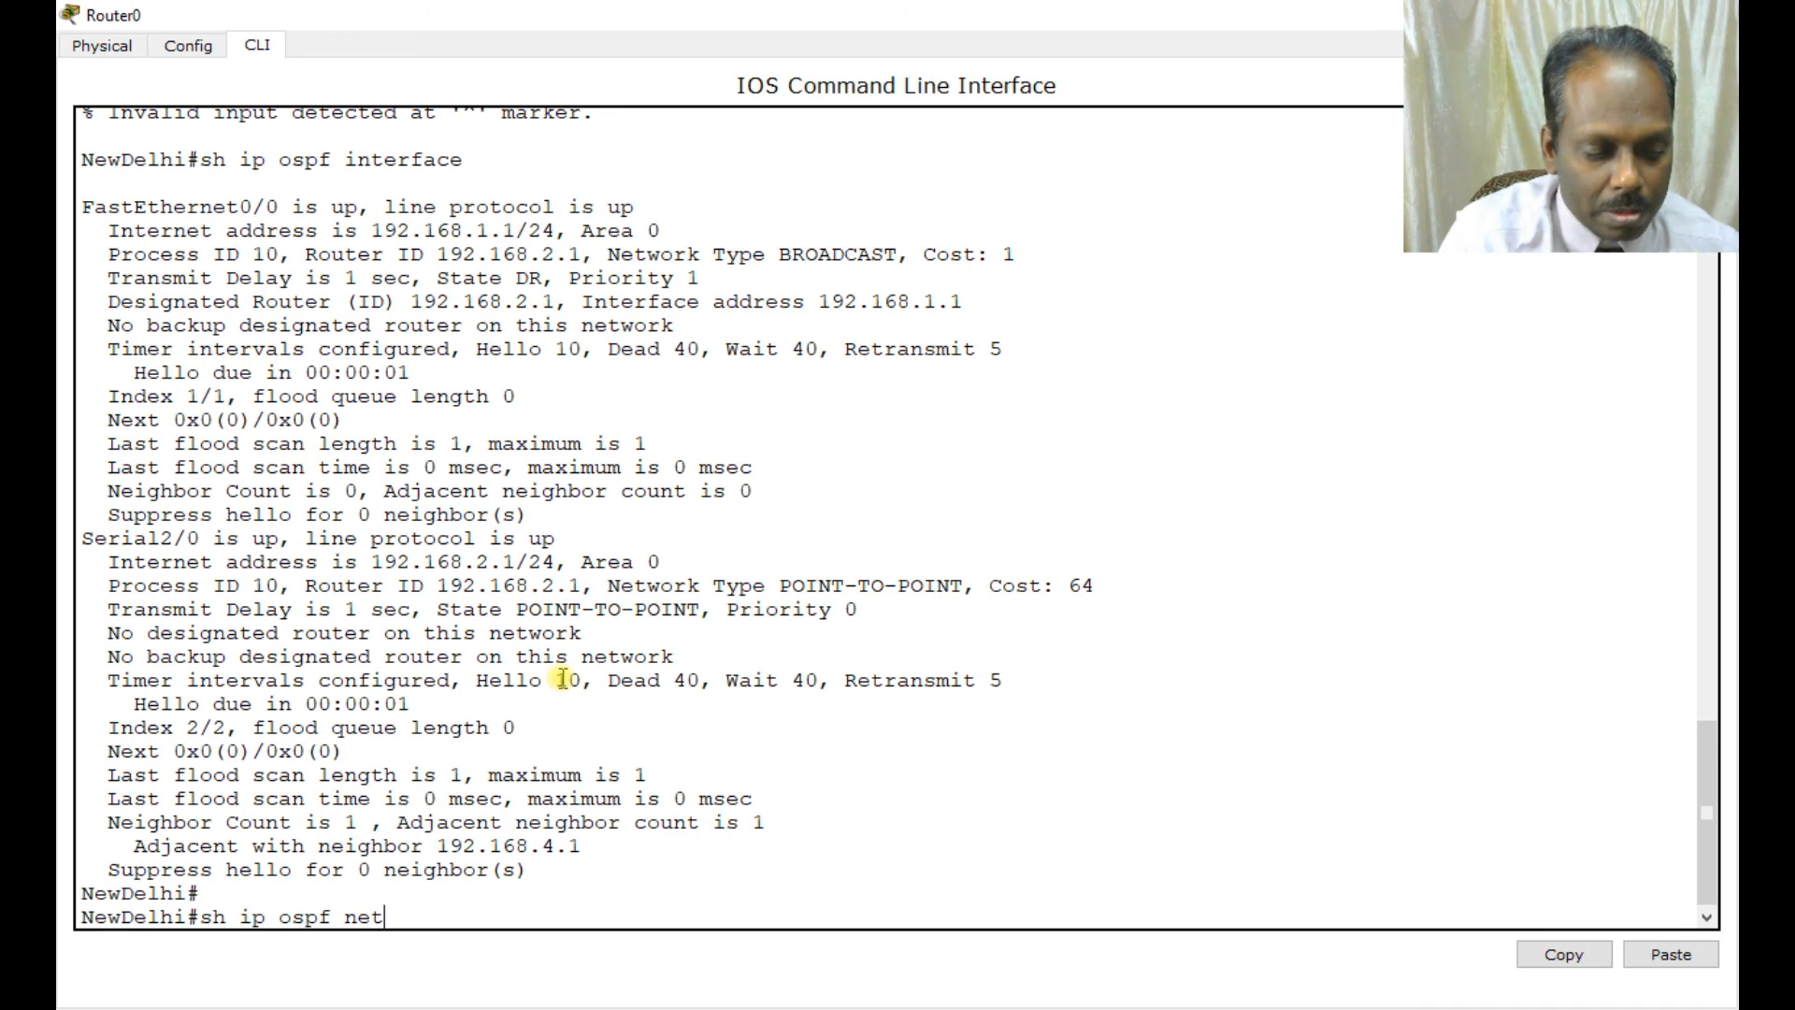
key(Tab)
key(Return)
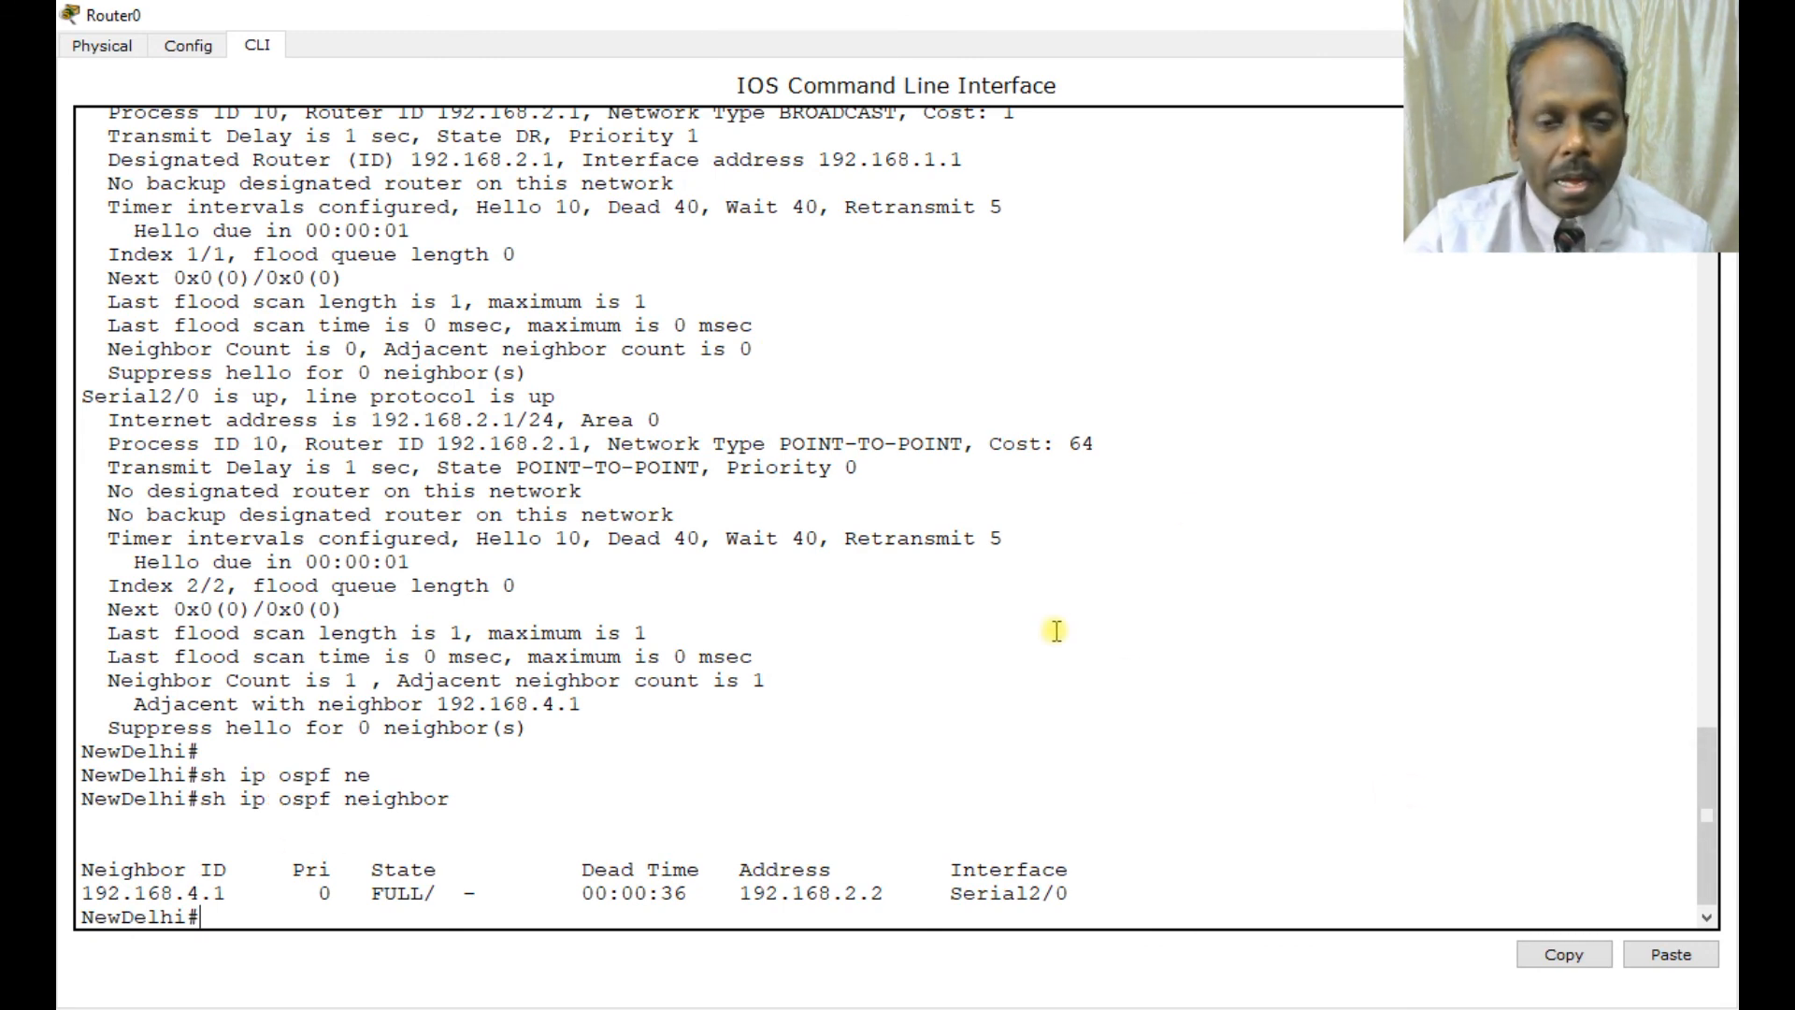
click(1712, 15)
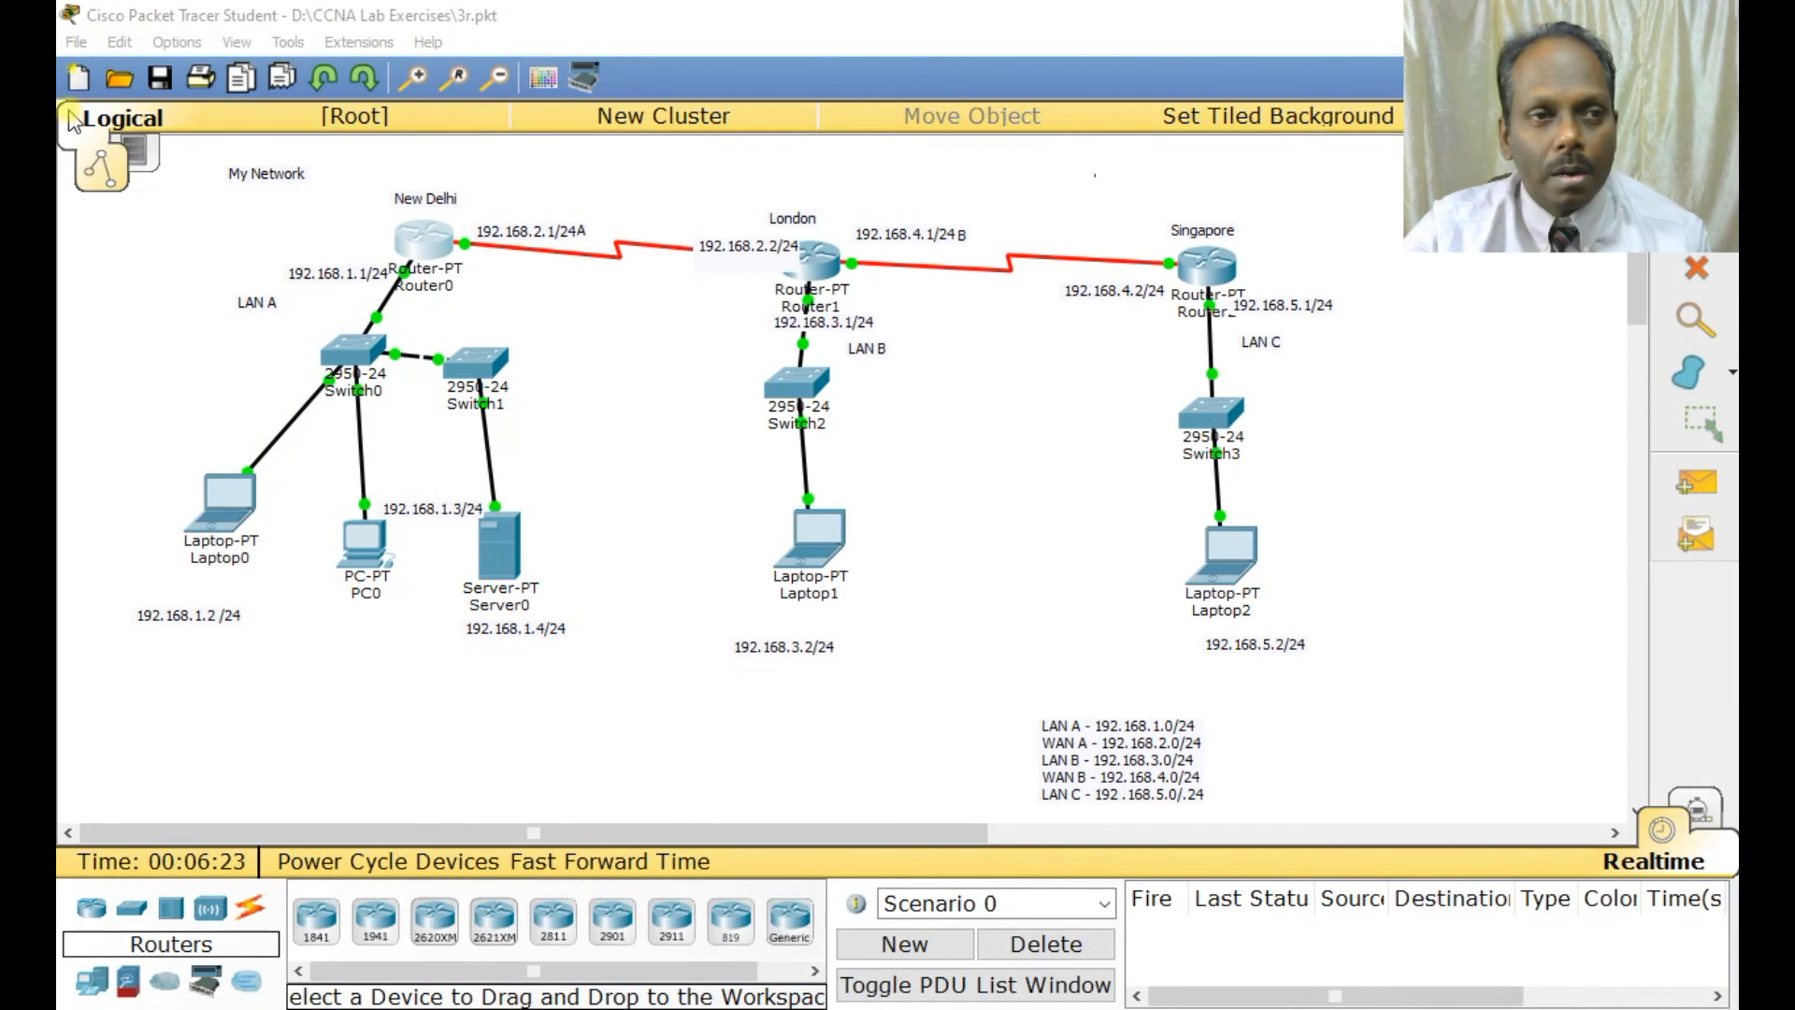
- Save the network as a new Packet Tracer file named "ospf -3r" in the CCNA Lab Exercises folder
click(77, 43)
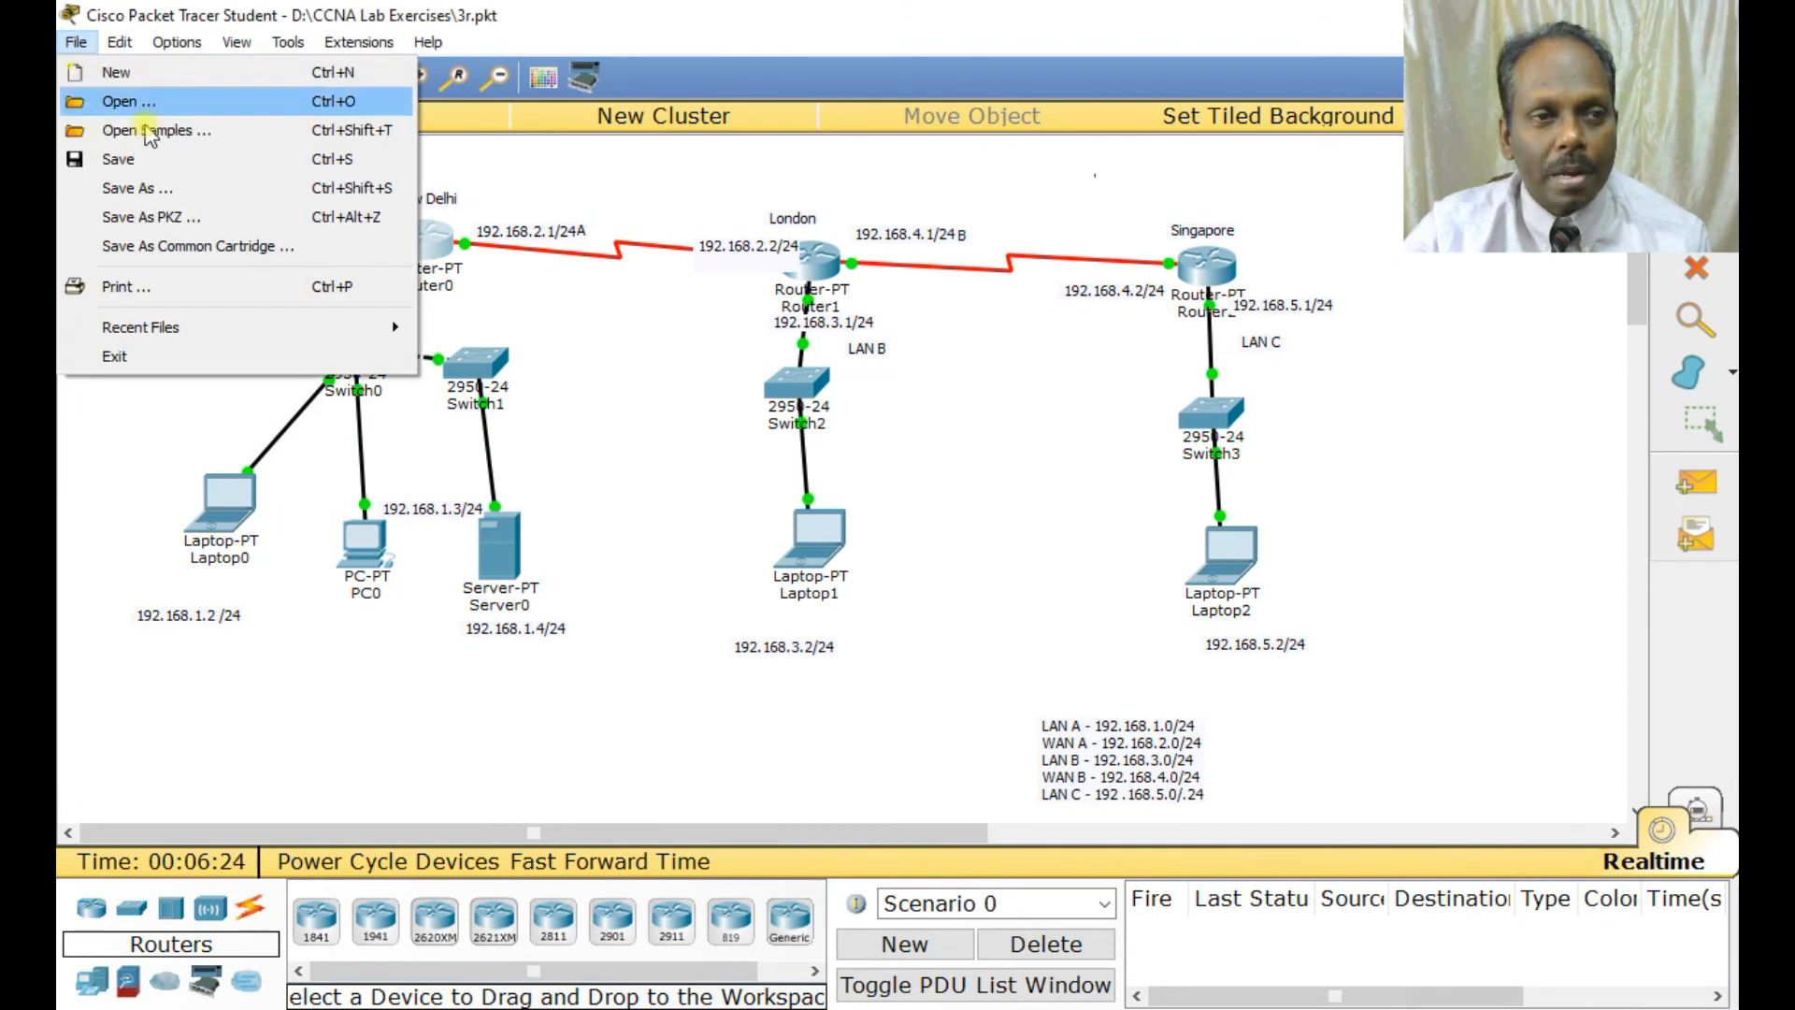
click(147, 192)
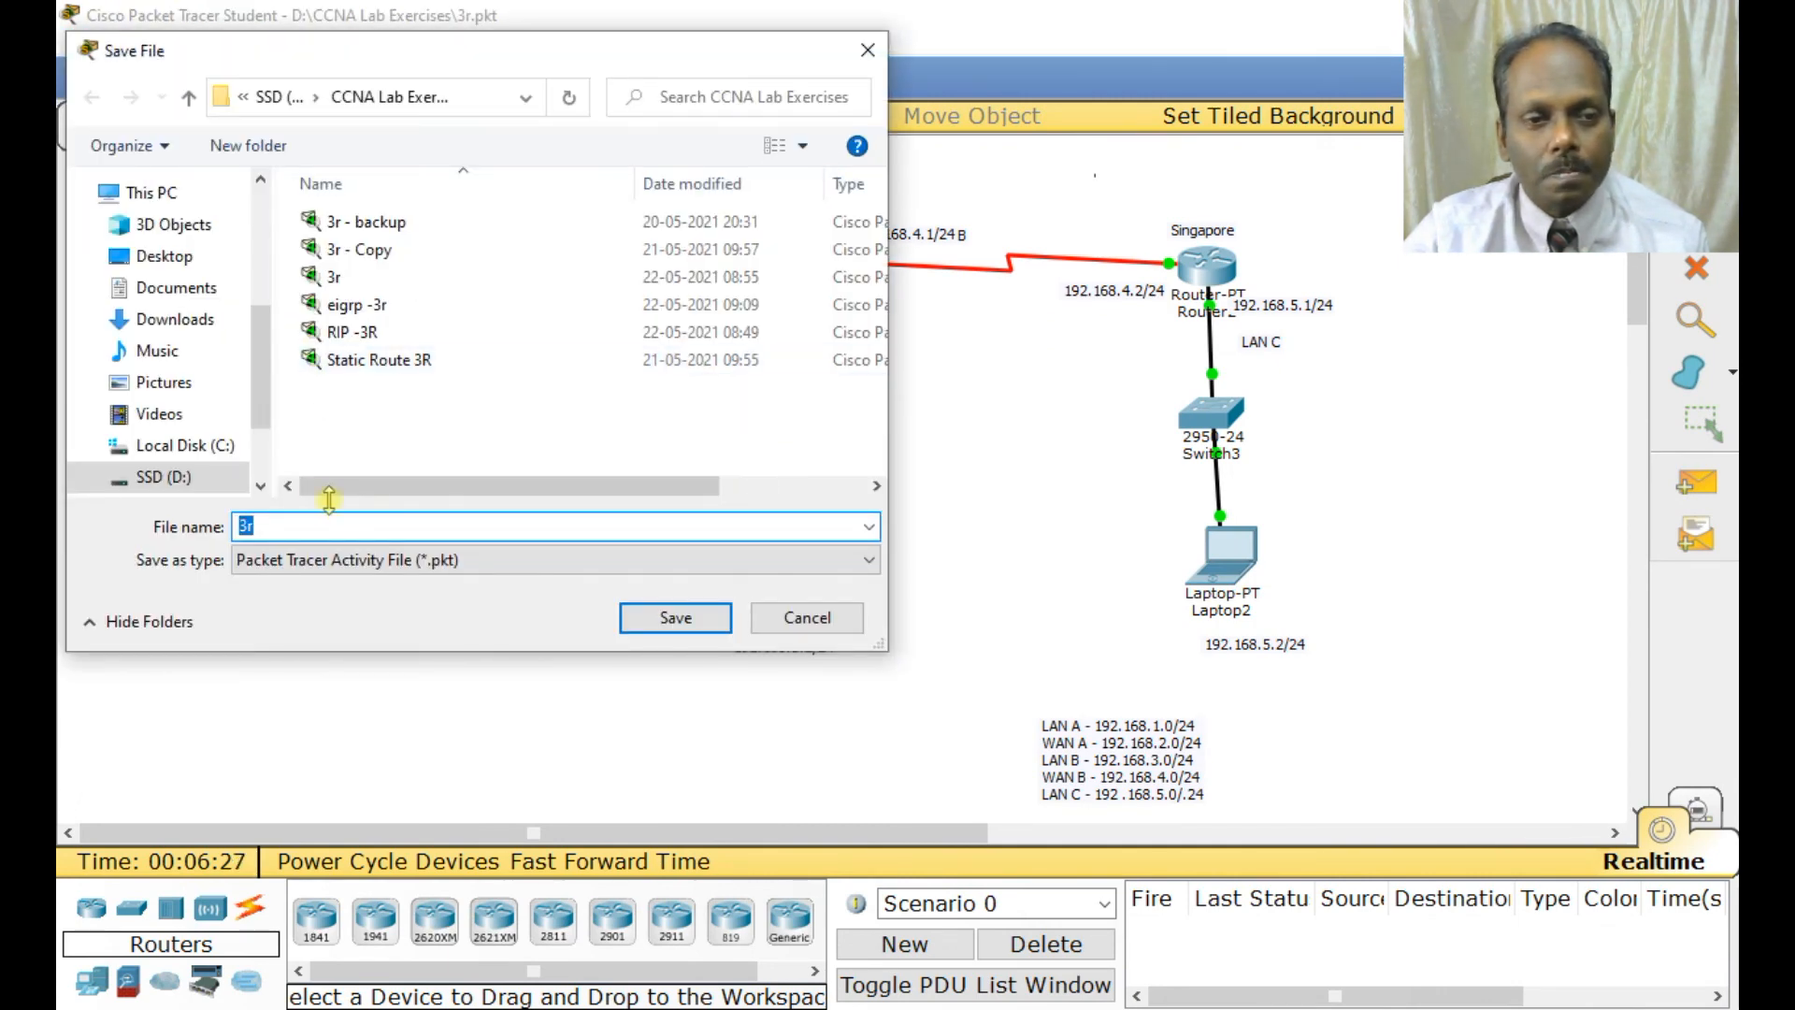
click(271, 524)
key(BackSpace)
key(BackSpace)
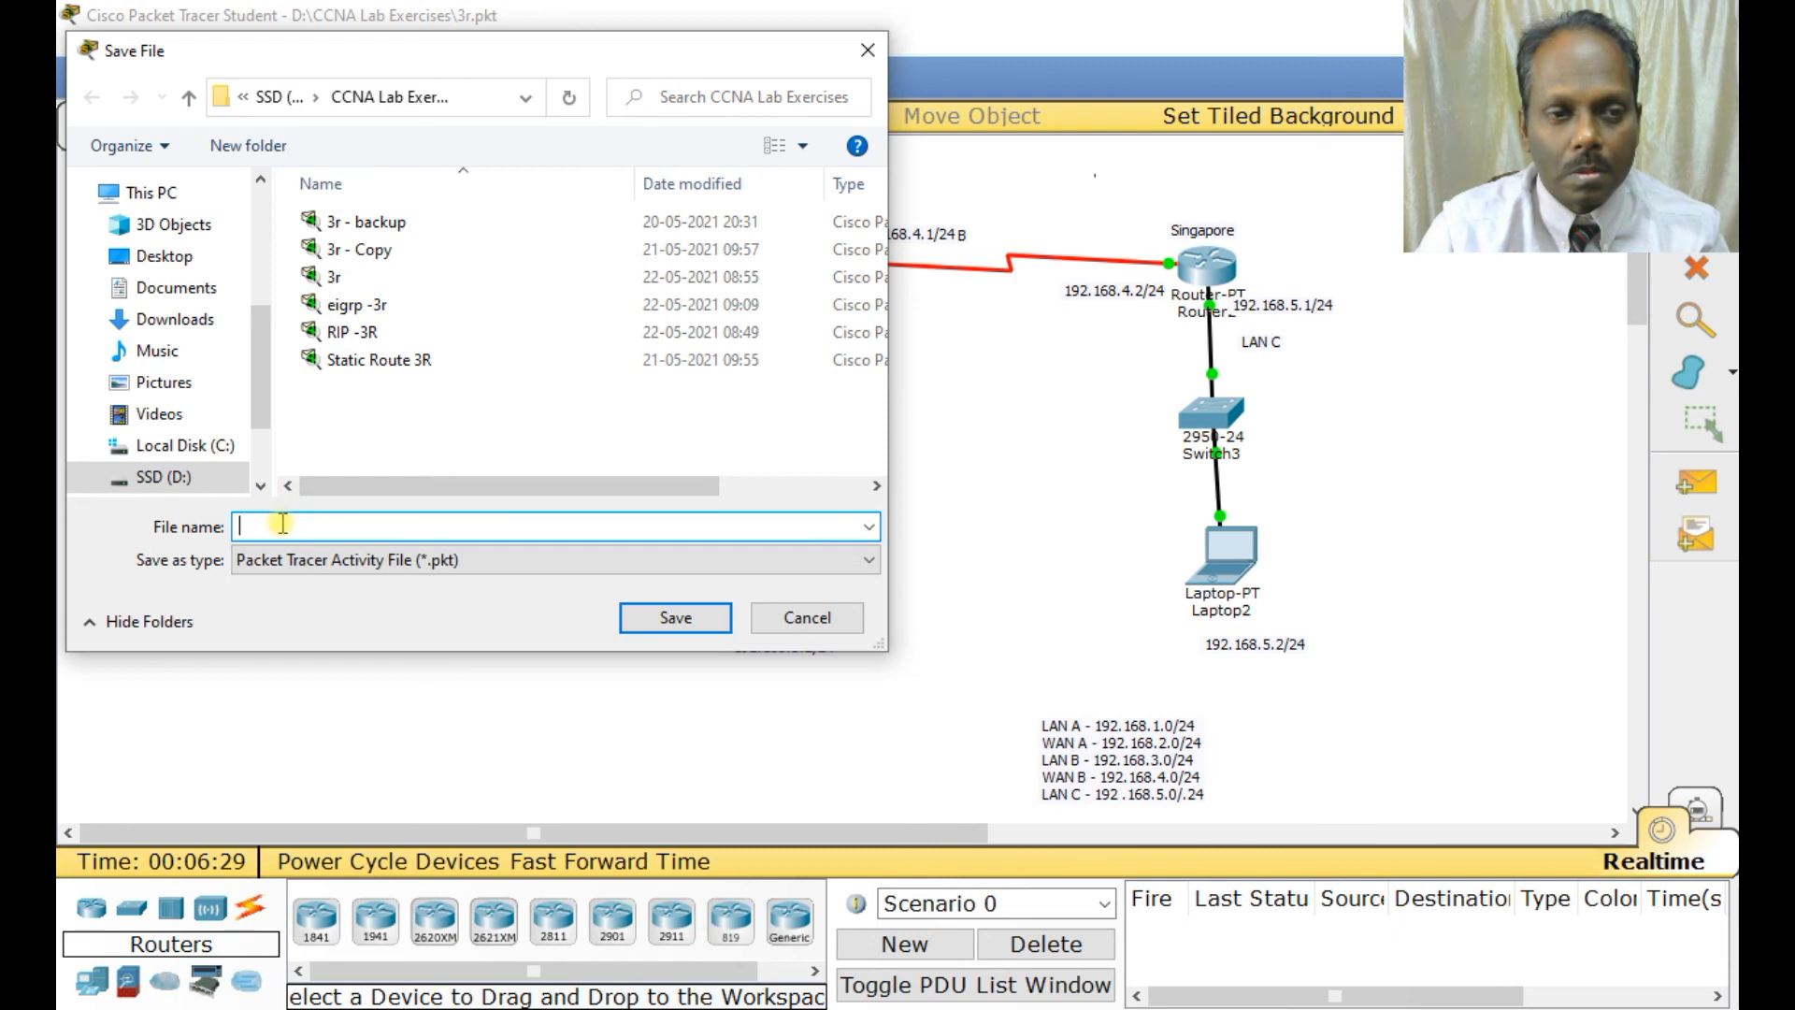
text(ospf )
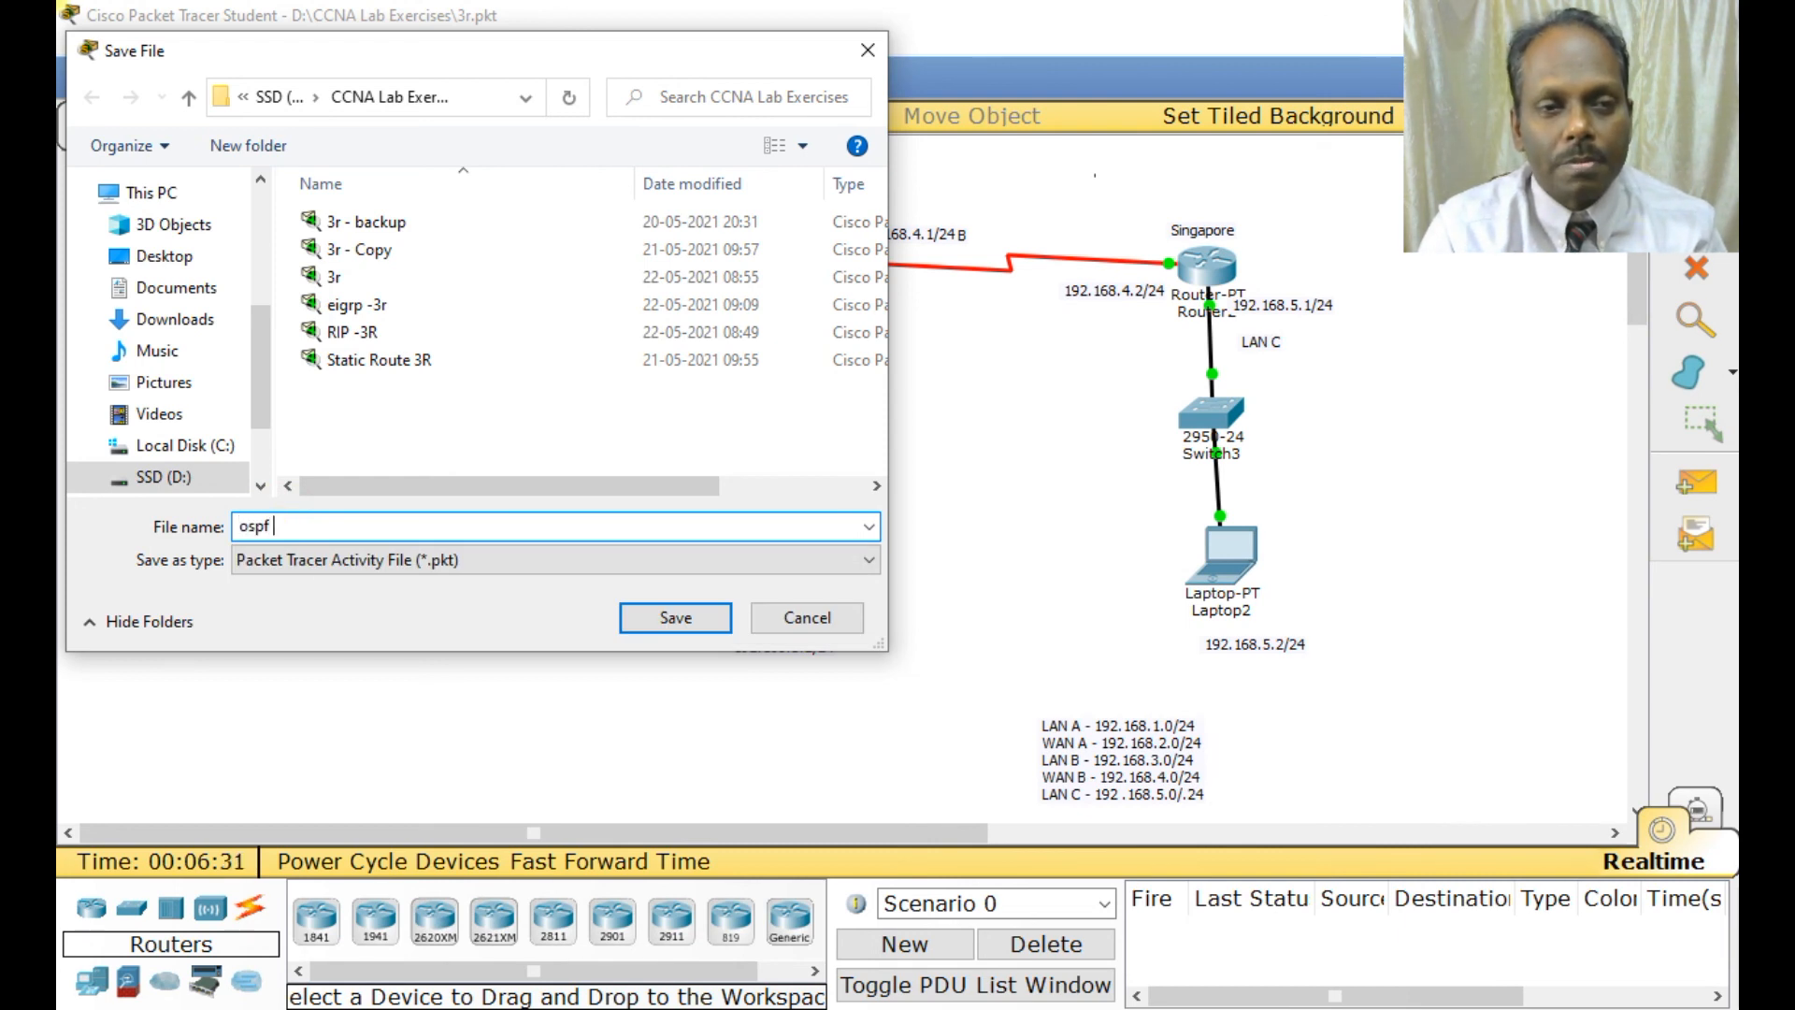
text(-3r)
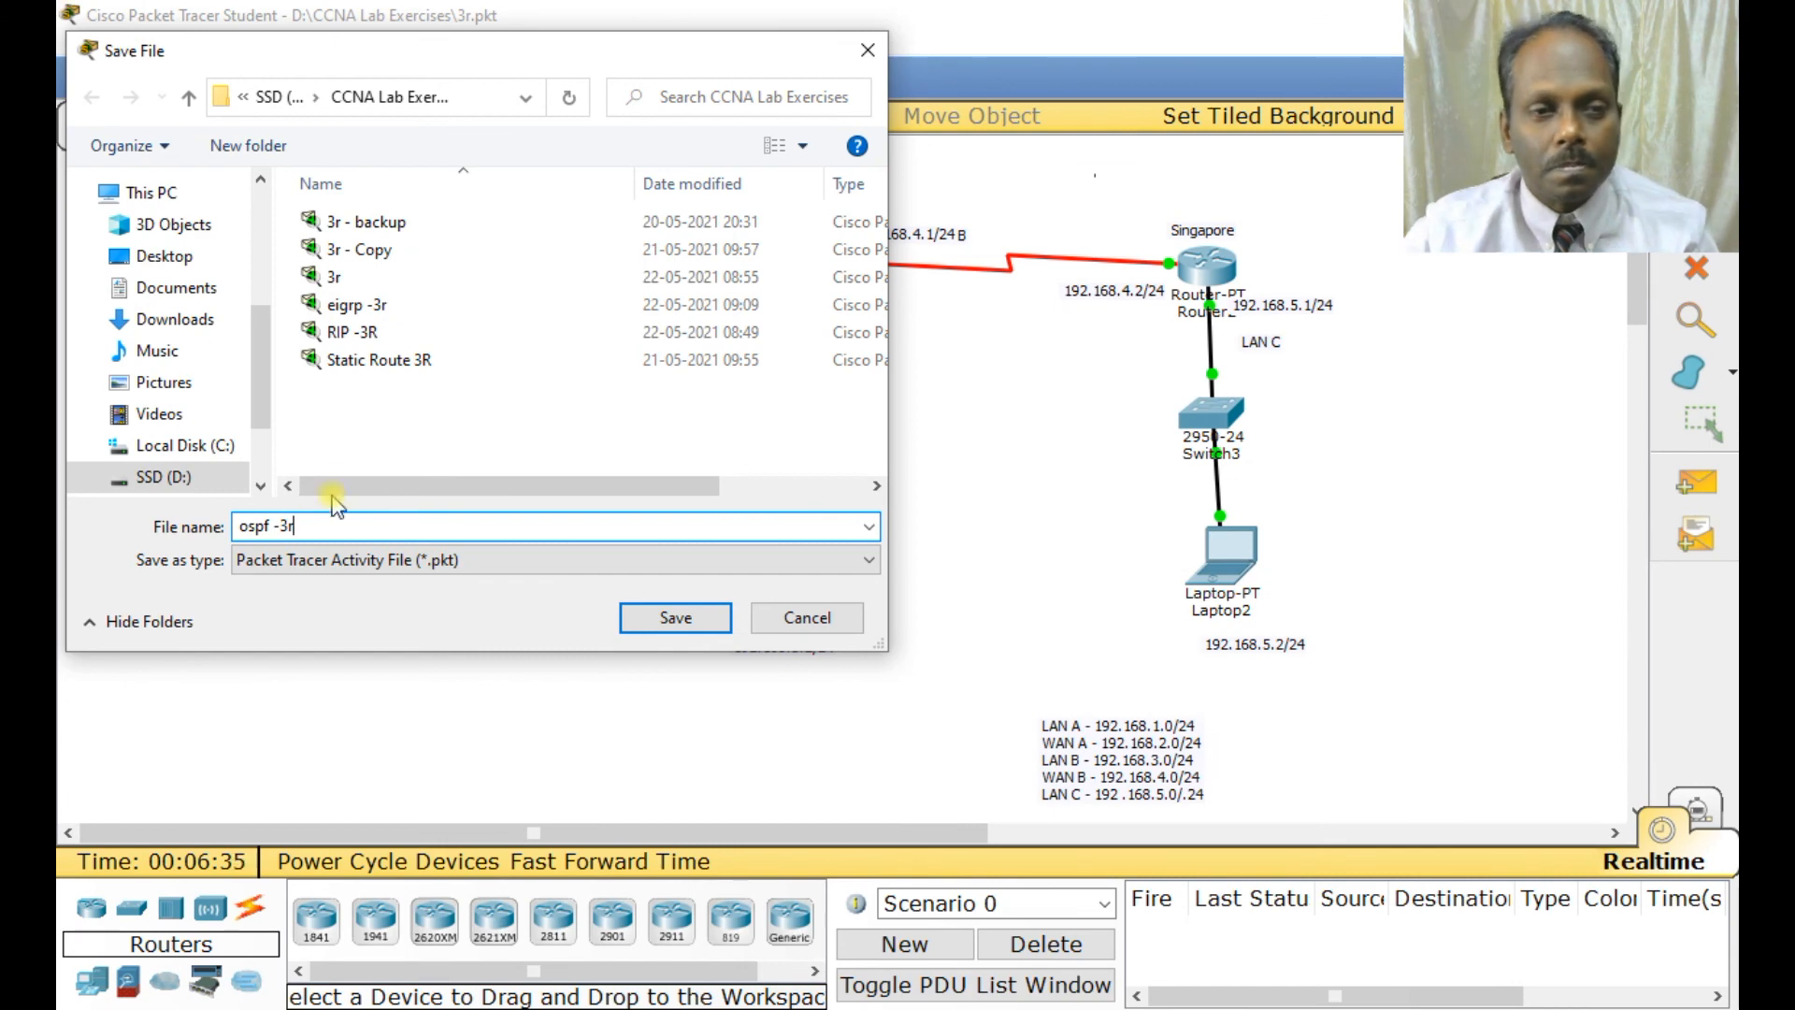
click(626, 613)
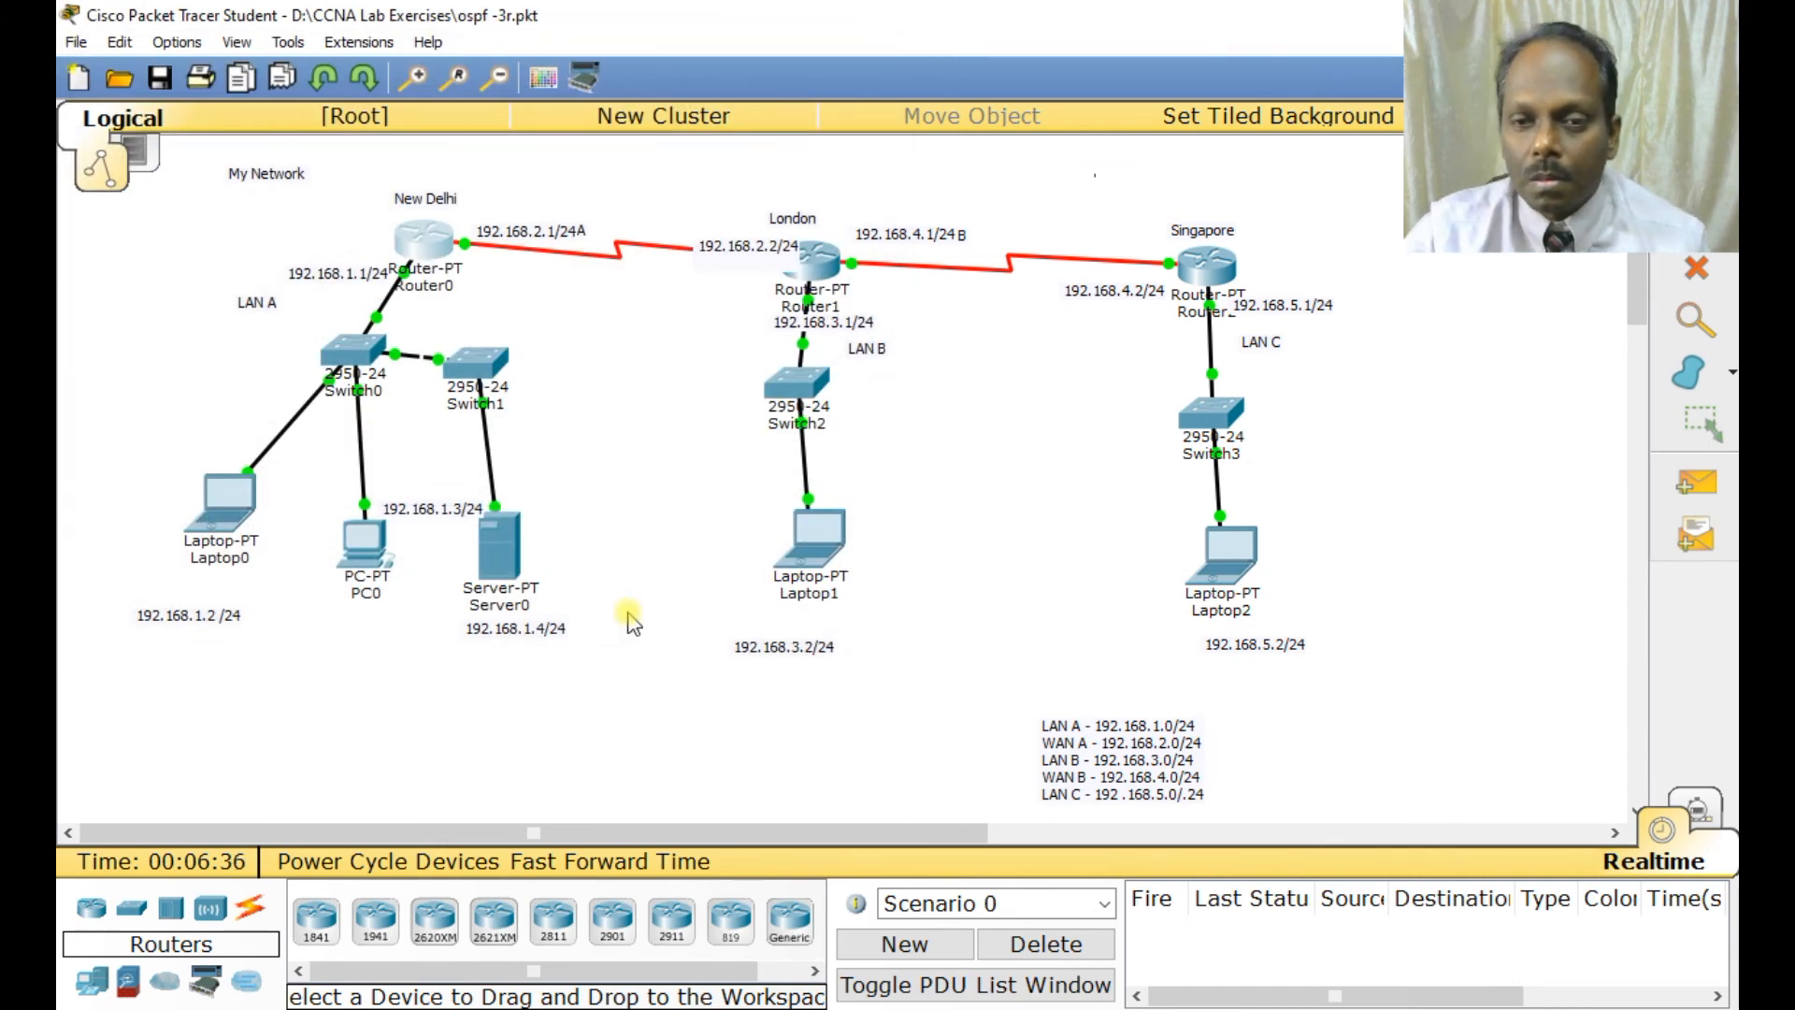